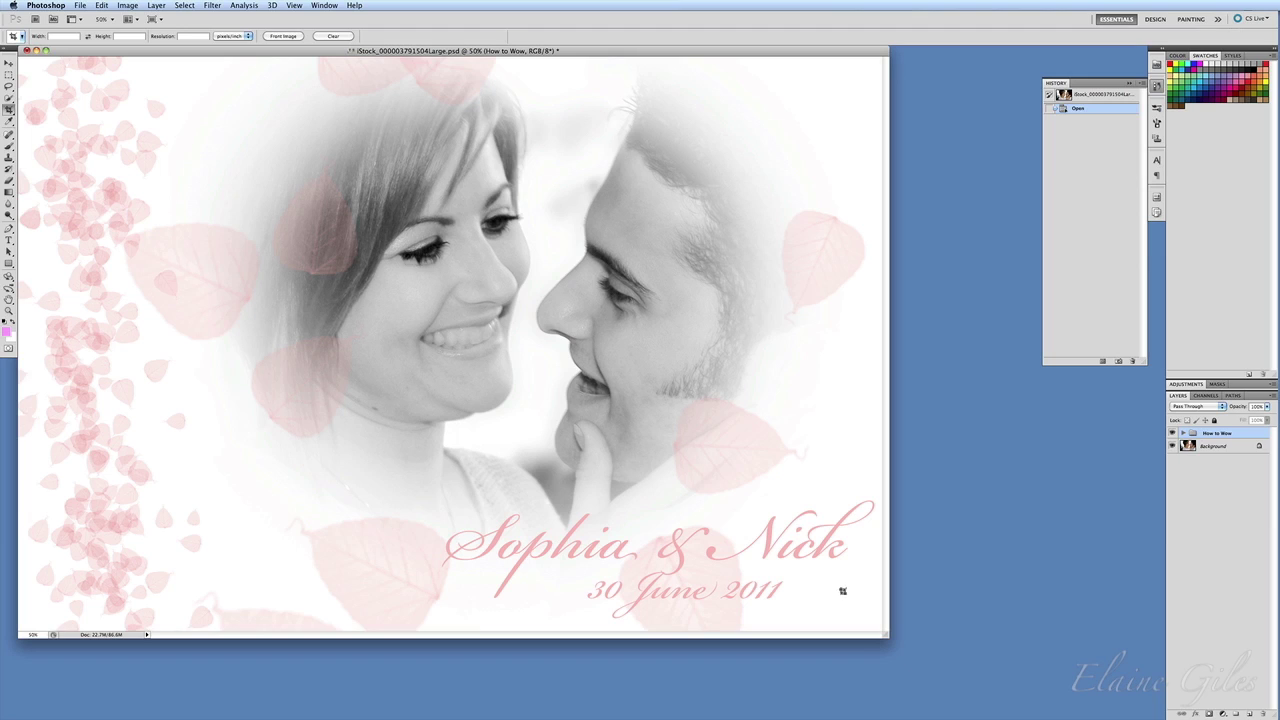
Hide the 30 June 2011 date and the couple's names text layers inside the How to Wow group.
left_click(1183, 433)
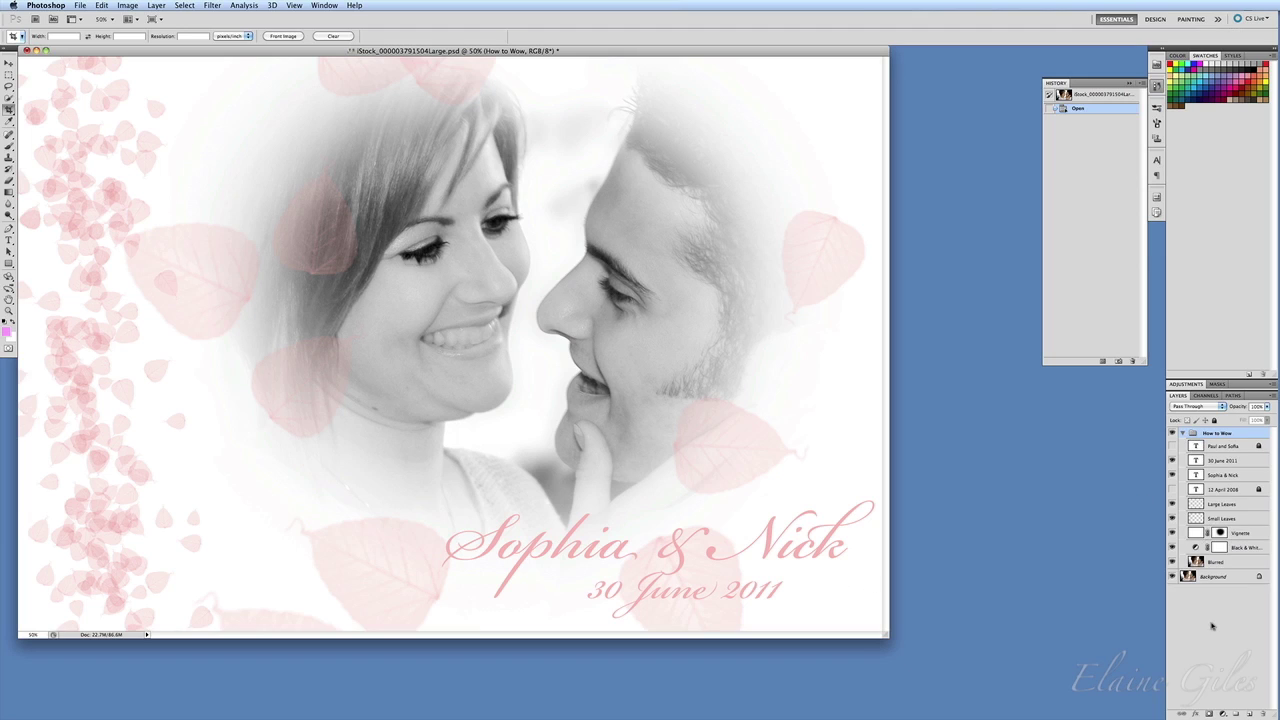
left_click_drag(1173, 462, 1174, 477)
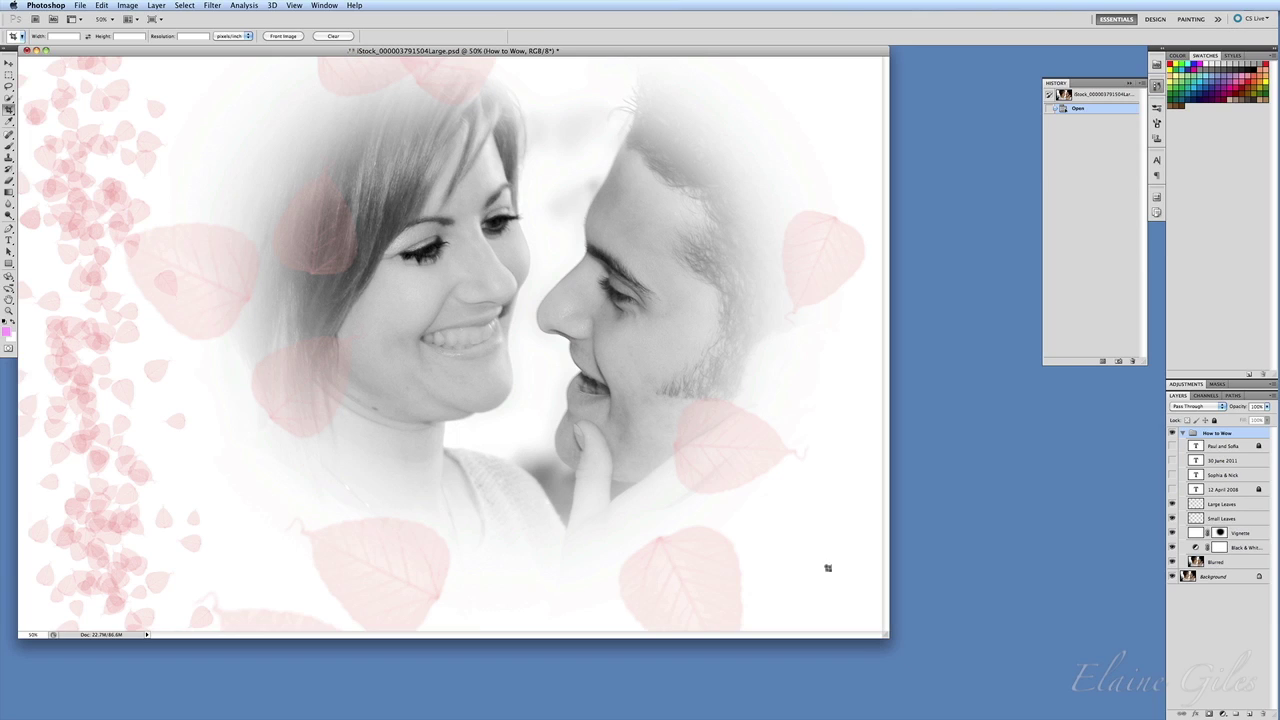
left_click(1182, 434)
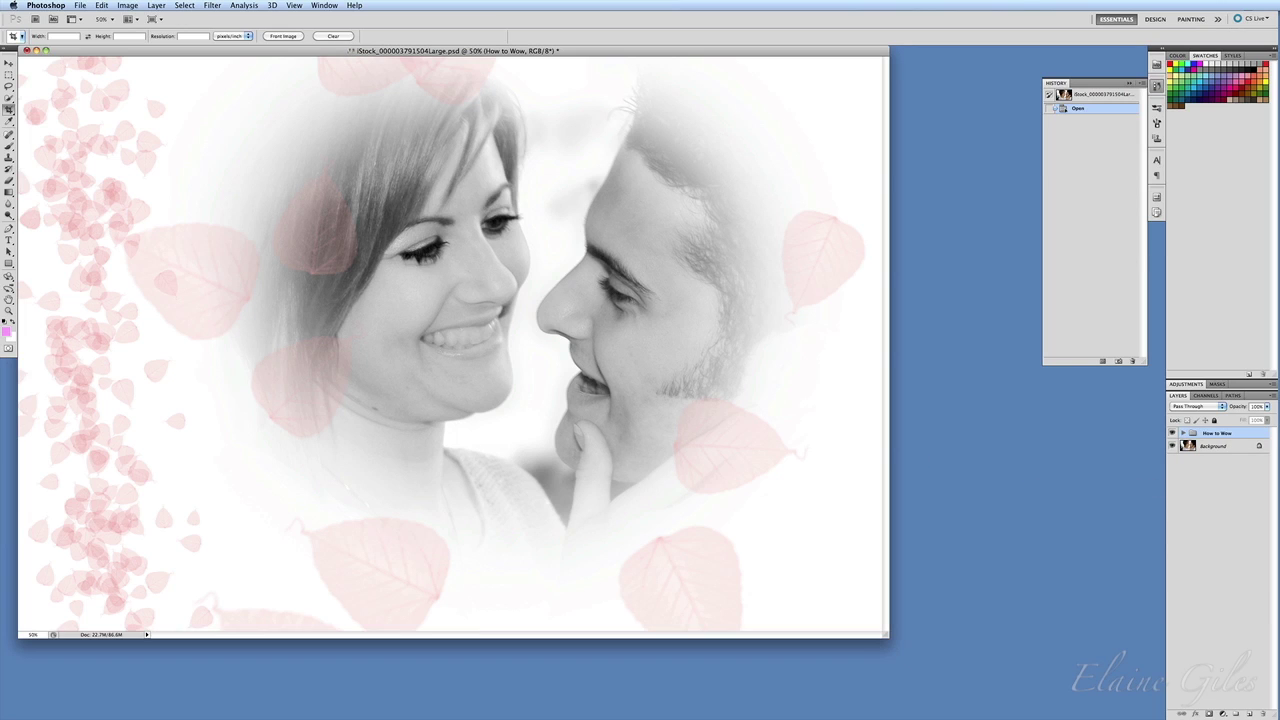
Switch to Adobe Bridge and browse to the Samples folder of the celebrity magazine cover materials in 01 – Wedding Photo.
key("super+Tab")
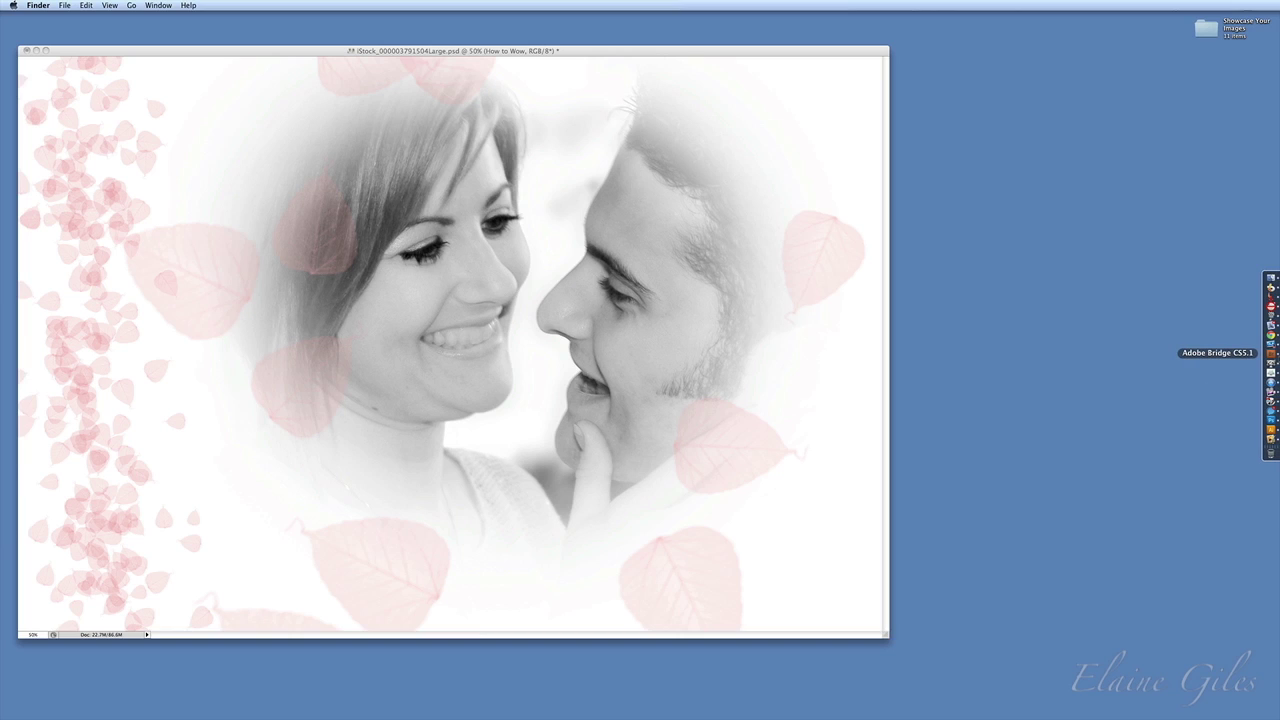
left_click(1268, 352)
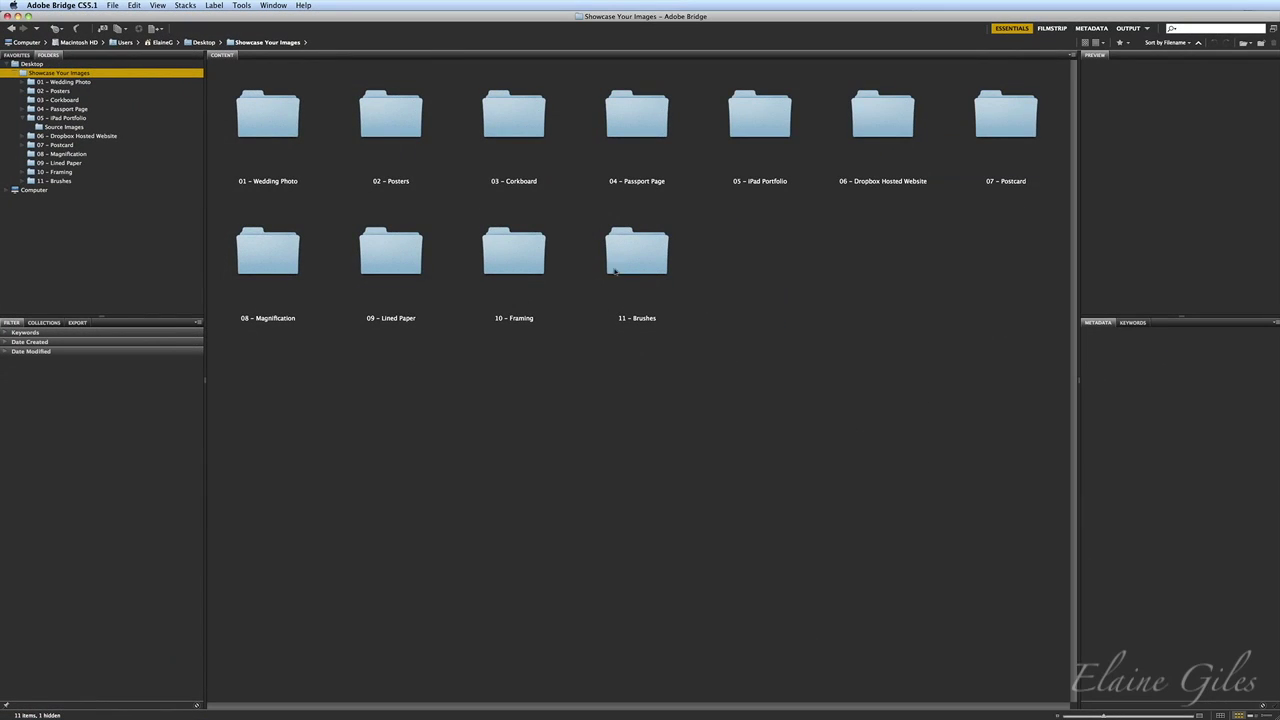
double_click(273, 122)
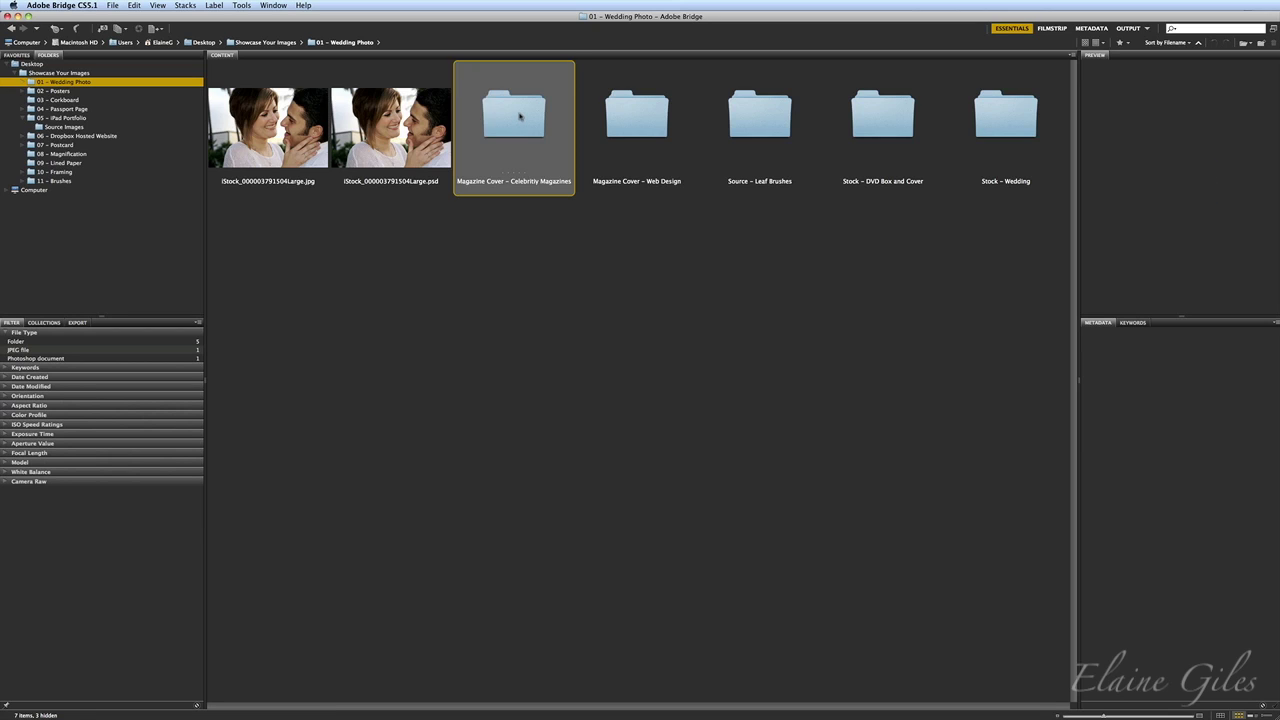
double_click(520, 117)
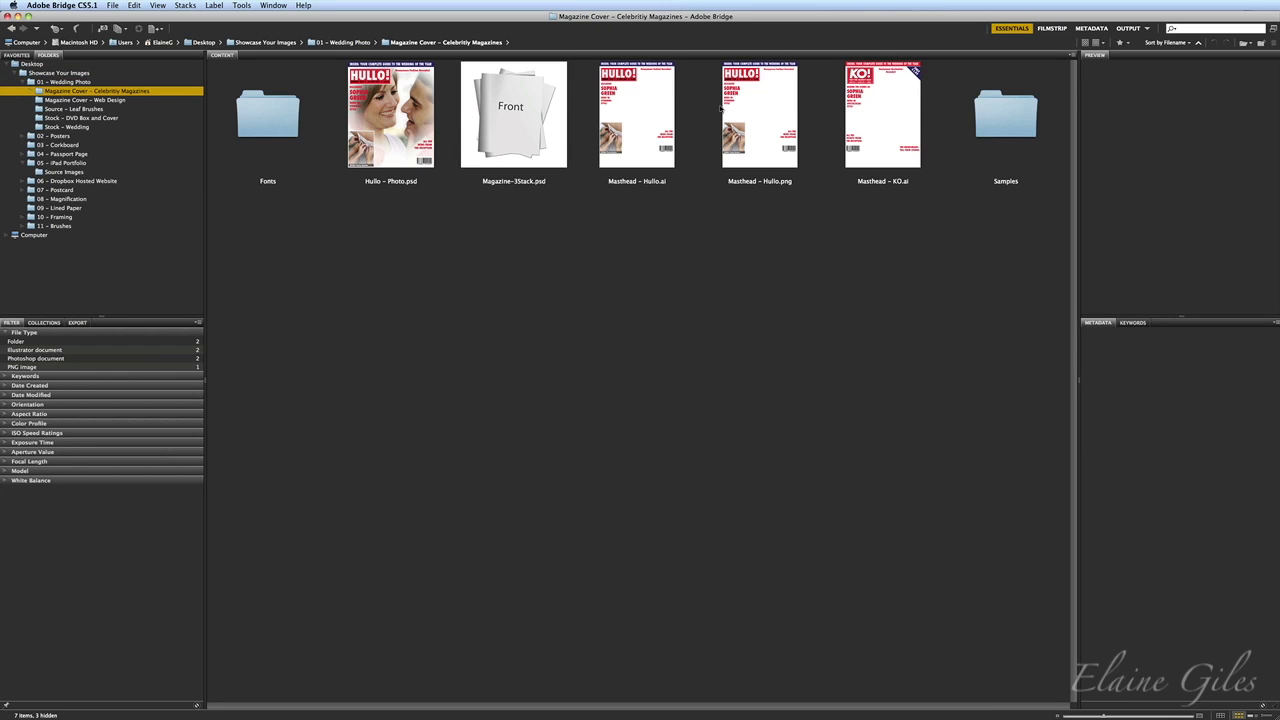
double_click(1006, 115)
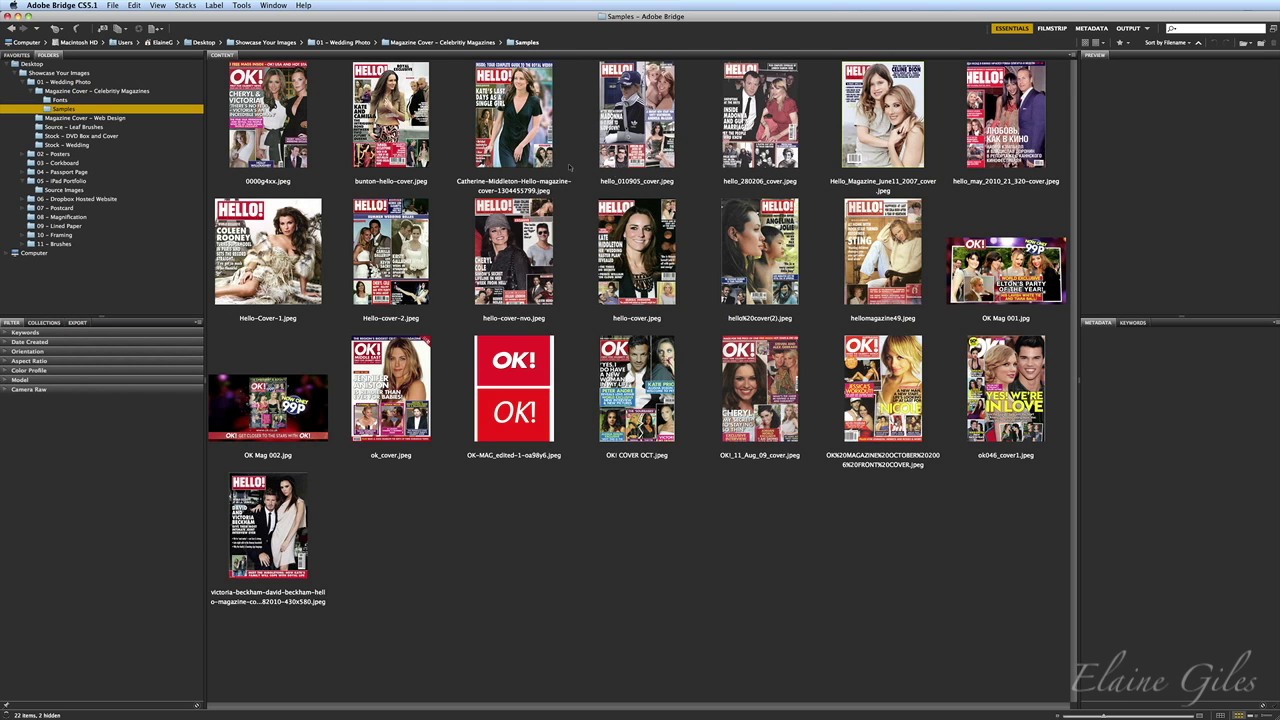
Preview the royal wedding Hello magazine cover at full screen, and minimize the Bridge window.
left_click(514, 130)
key("space")
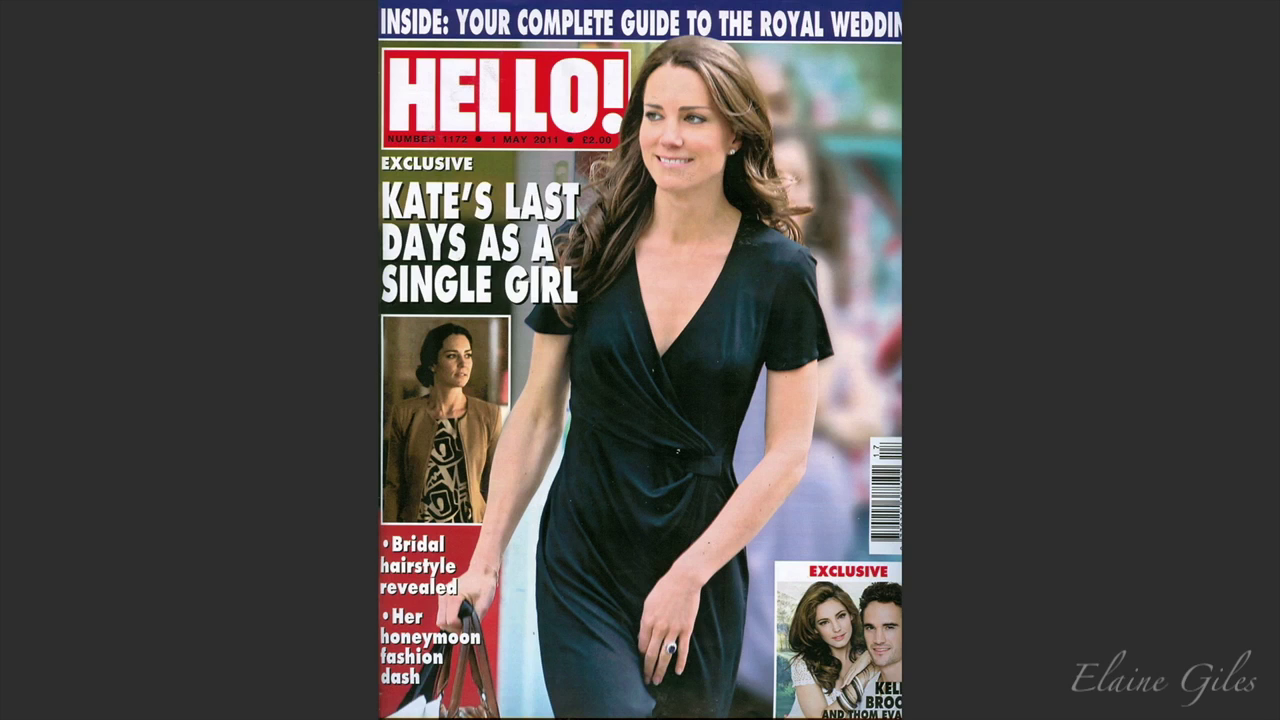
key("space")
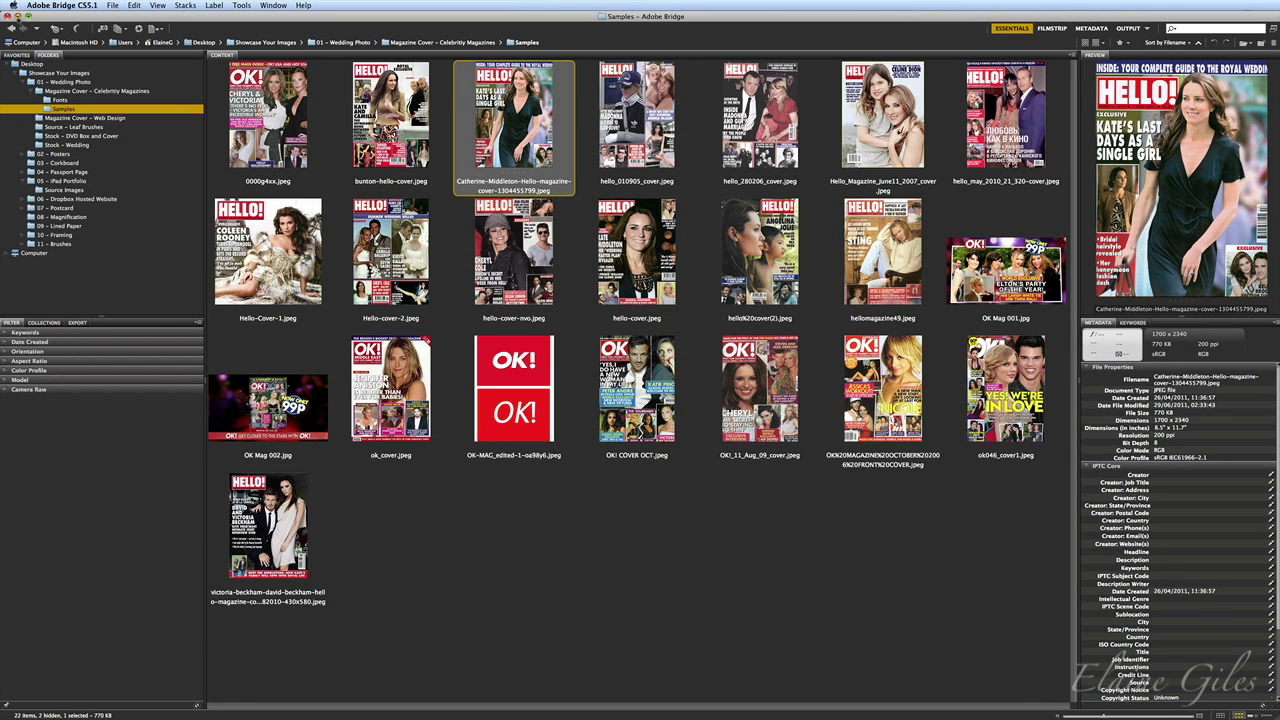
left_click(17, 17)
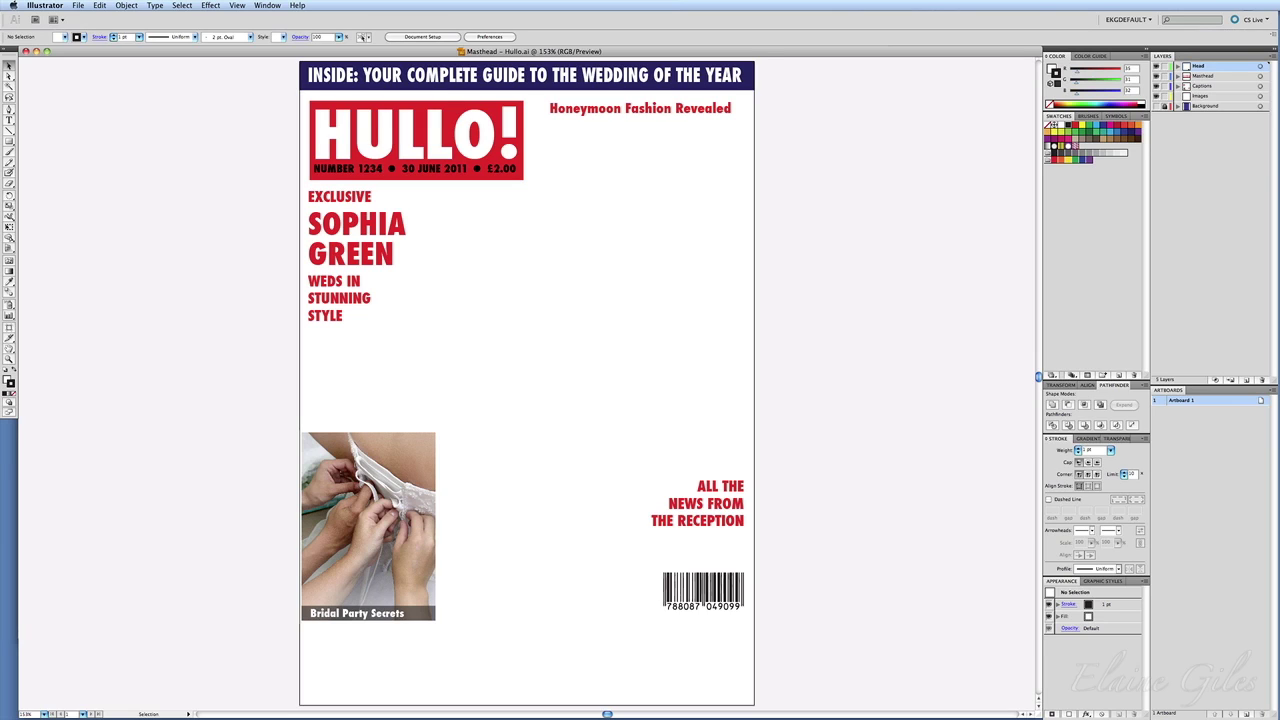
Close the Masthead – Hullo.ai artwork in Illustrator and switch back to the wedding photo in Photoshop.
left_click(25, 51)
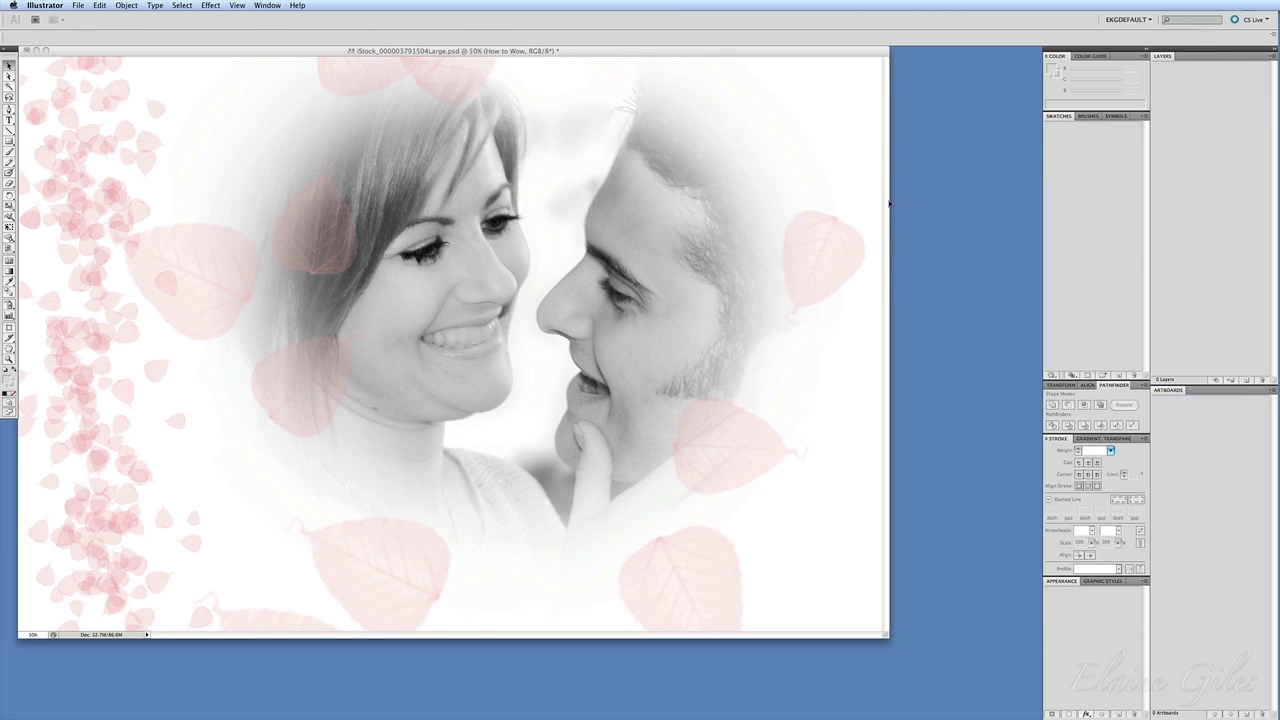
left_click(856, 53)
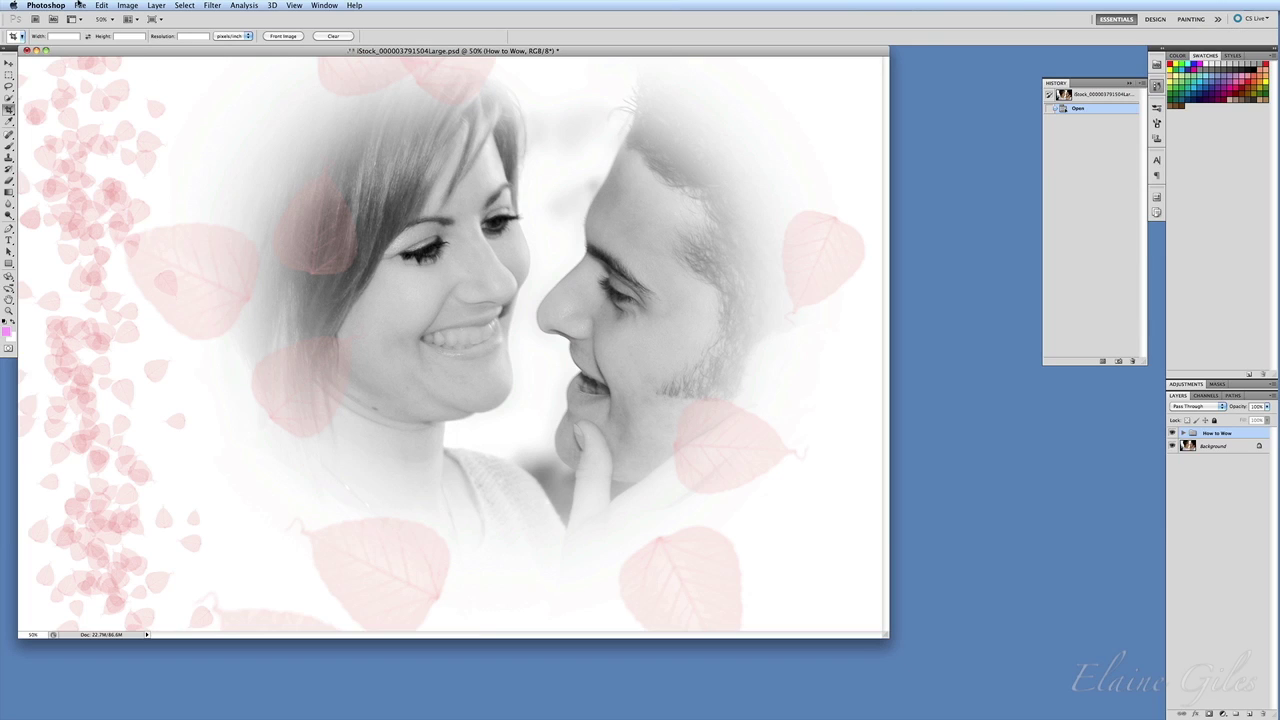
Place Masthead – Hullo.ai from the celebrity magazine cover folder into the photo, cropped to its bounding box.
left_click(79, 6)
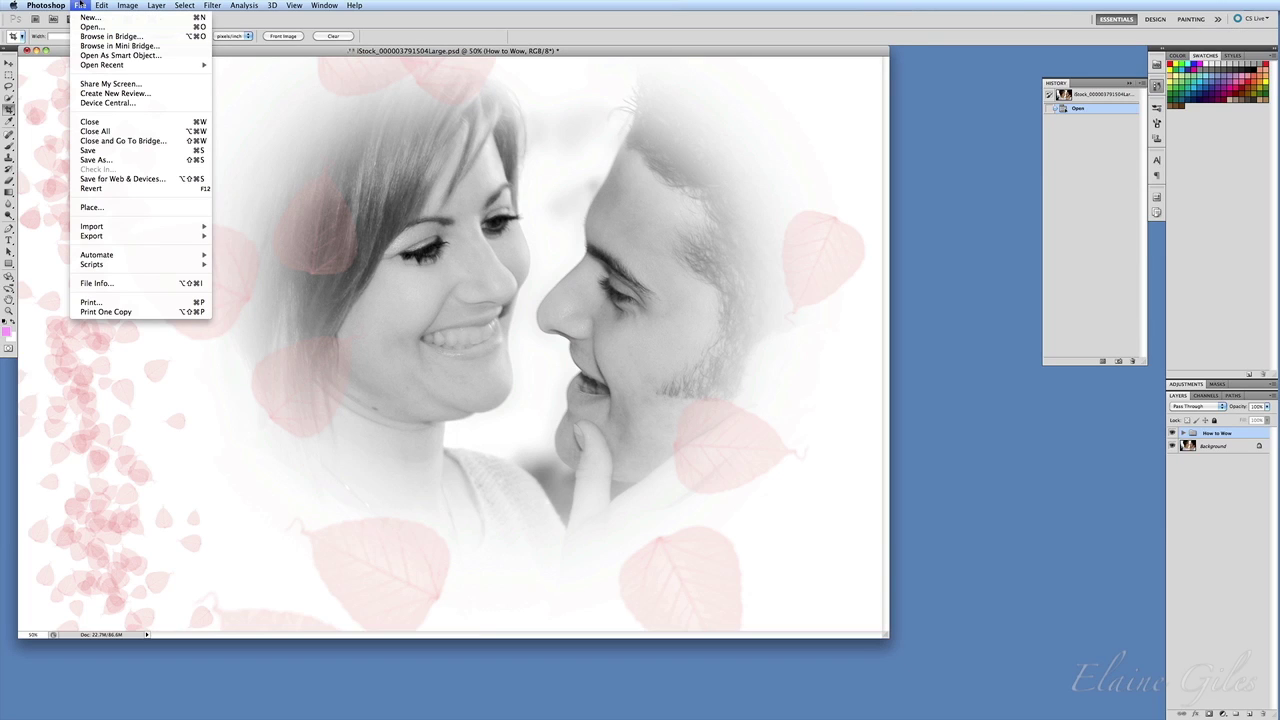
left_click(114, 208)
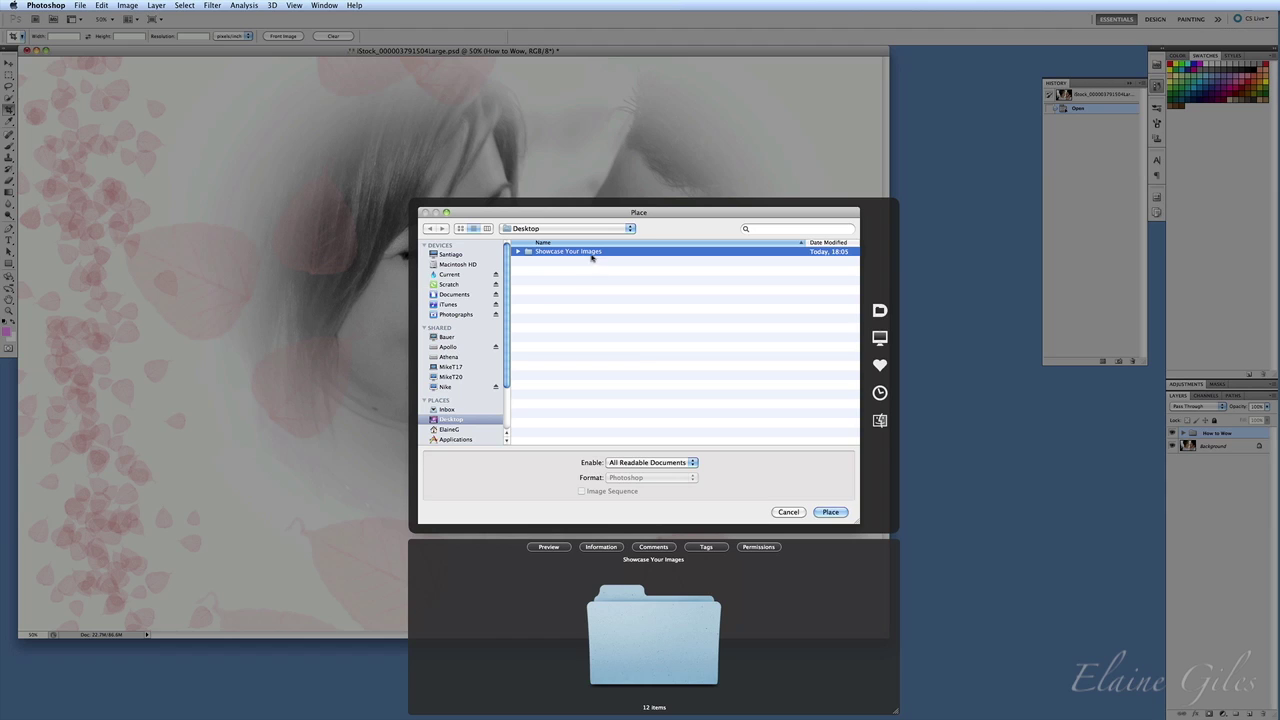
double_click(592, 252)
double_click(582, 252)
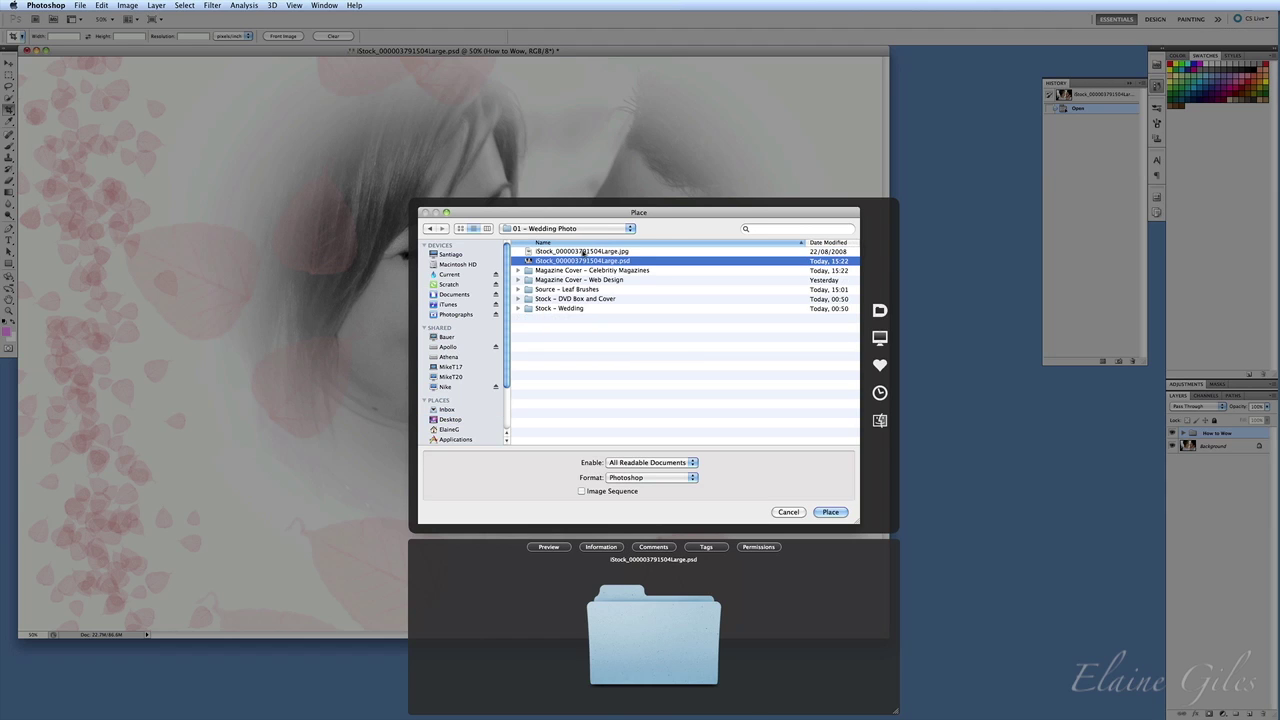
double_click(597, 271)
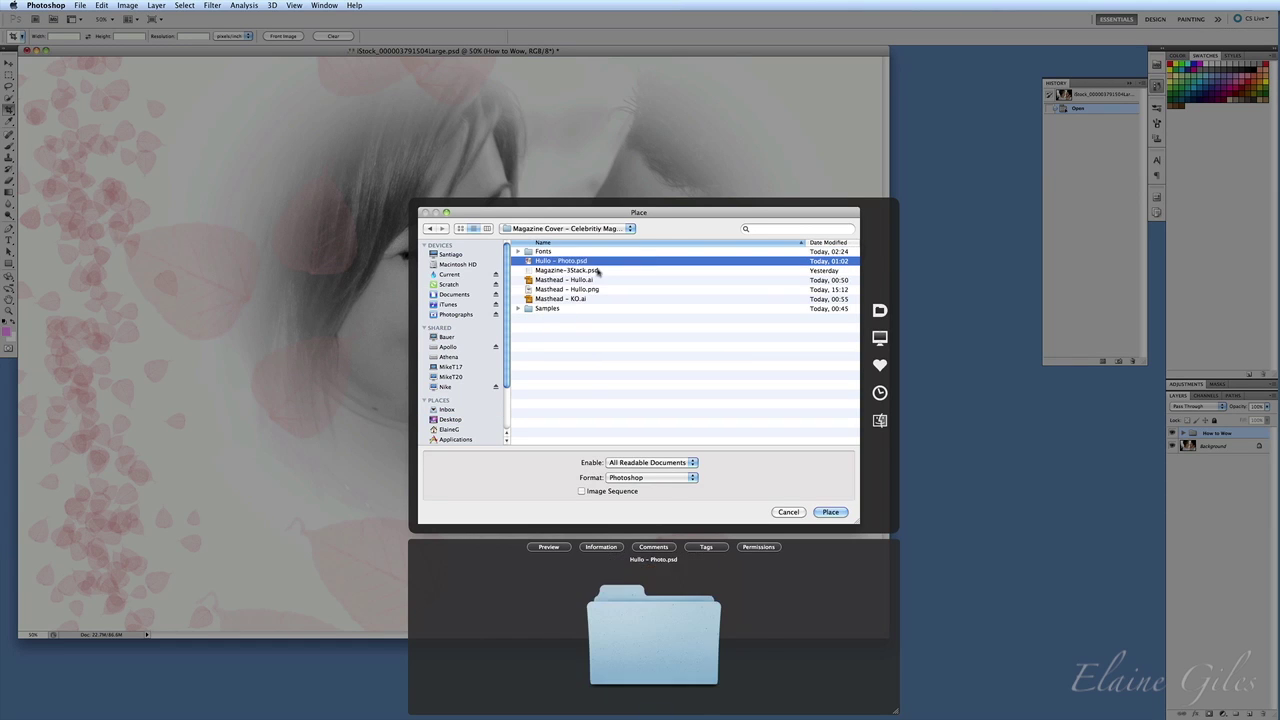
left_click(585, 281)
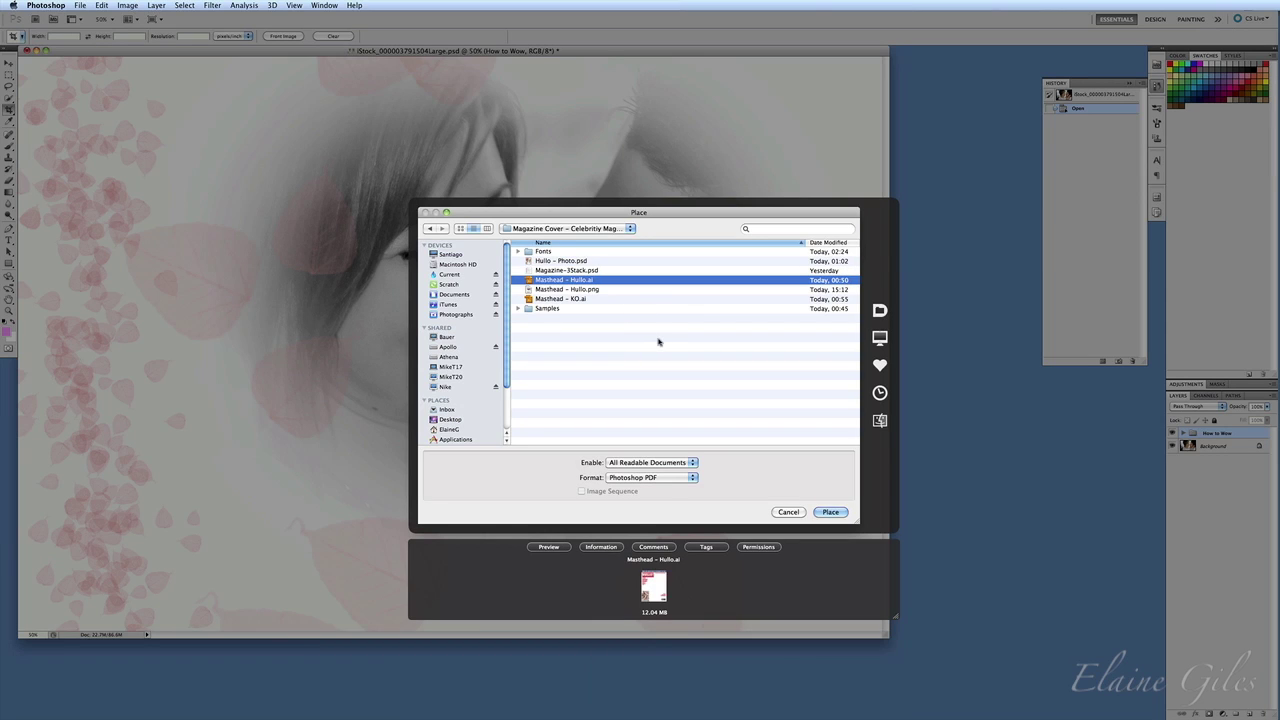
left_click(836, 514)
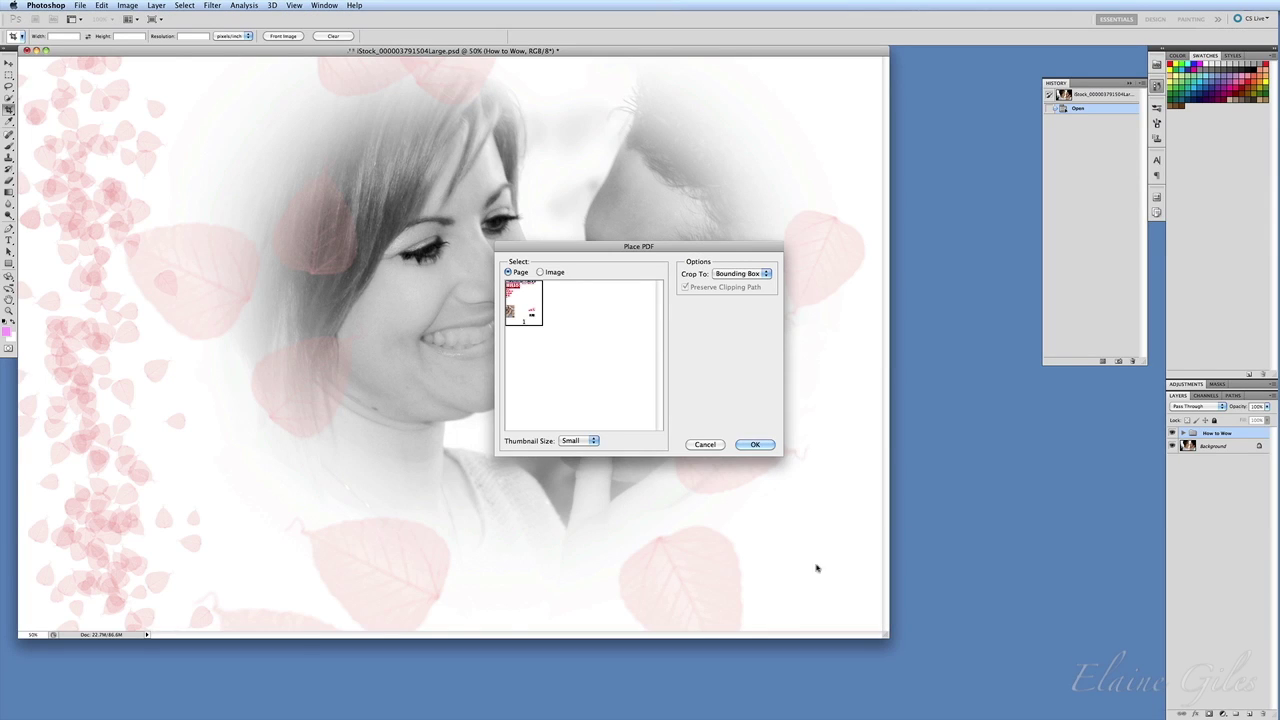
left_click(755, 444)
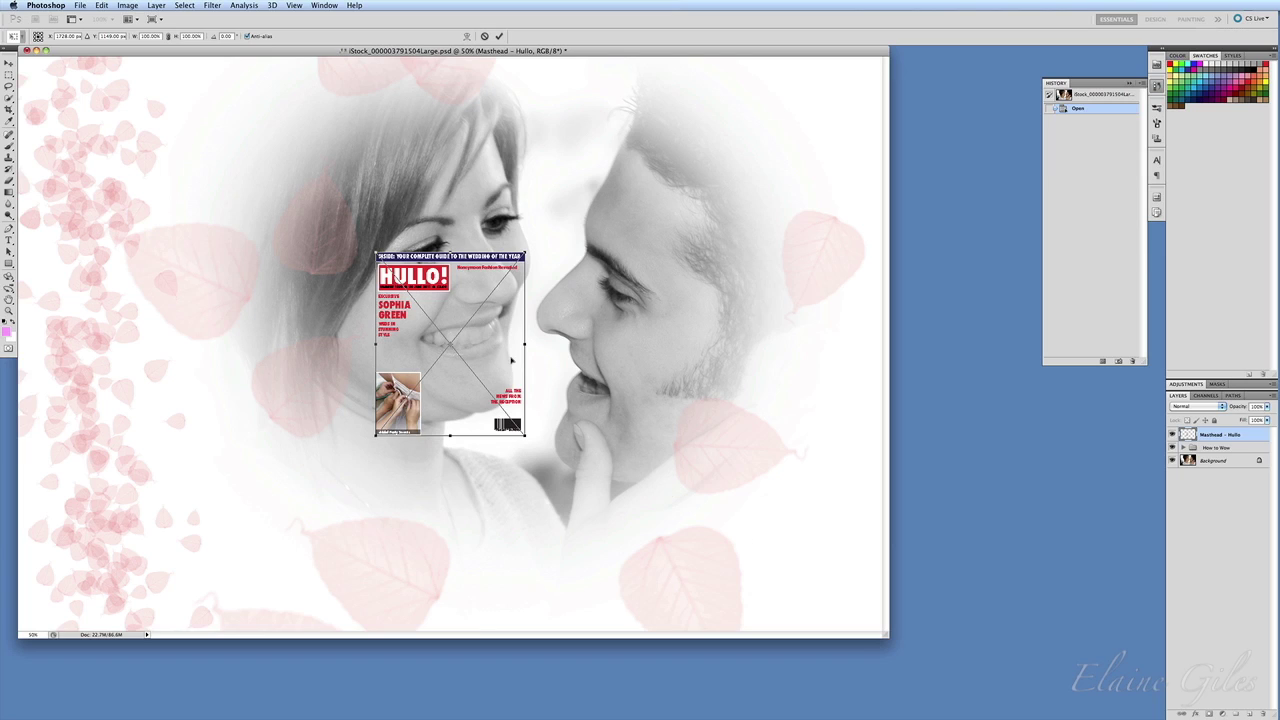
Scale the placed masthead to about 303% width and 312% height, filling the photo's height and framing both faces.
left_click_drag(376, 254, 257, 56)
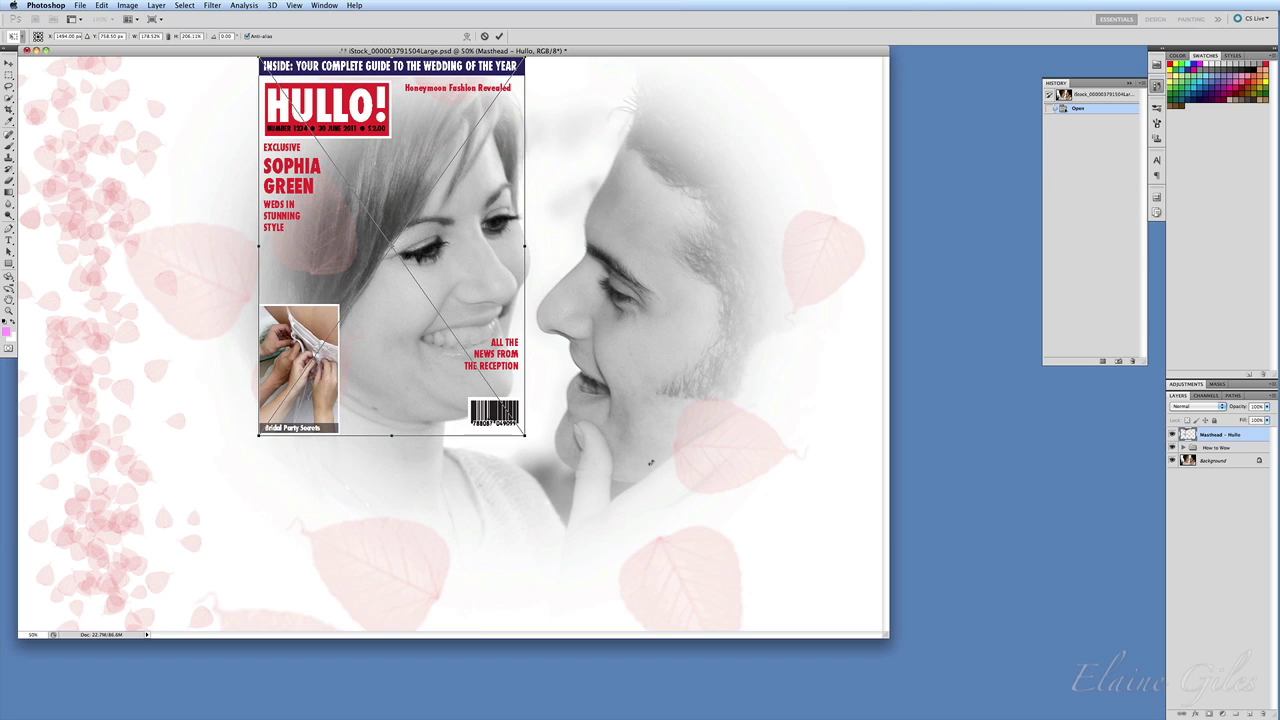
left_click_drag(524, 436, 710, 597)
left_click_drag(660, 343, 687, 345)
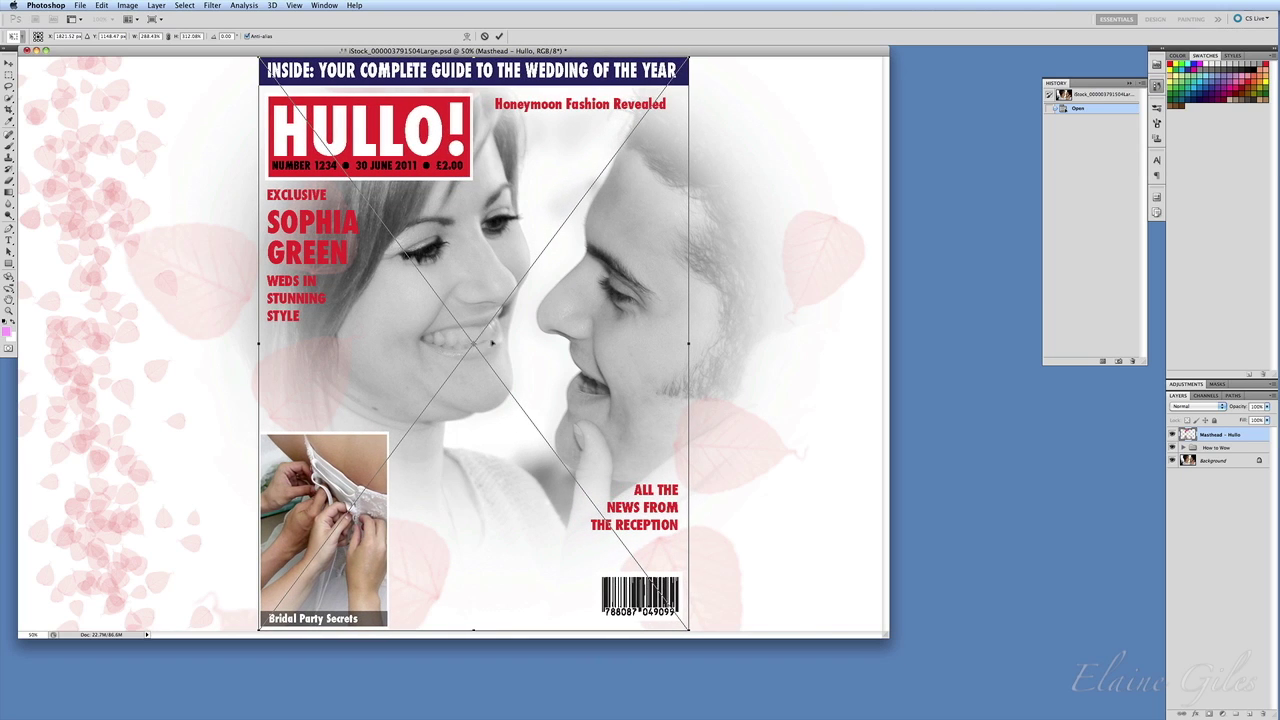
left_click_drag(430, 104, 451, 104)
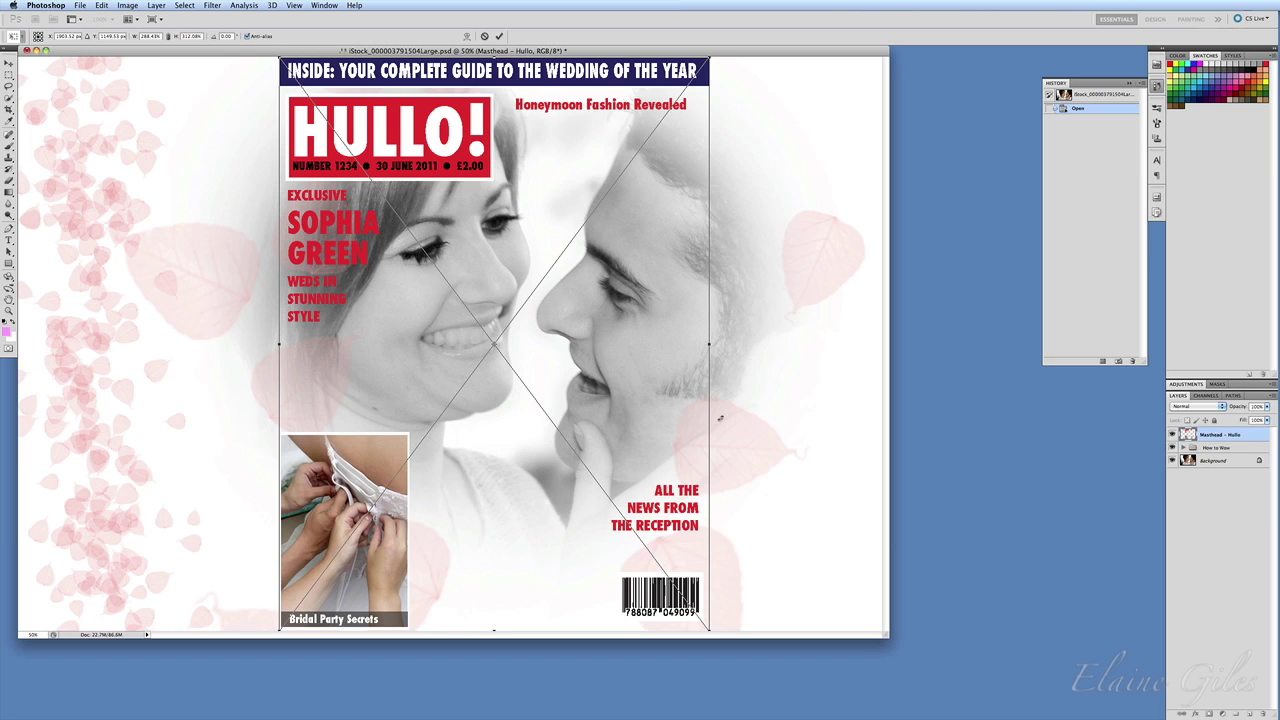
left_click_drag(710, 349, 732, 346)
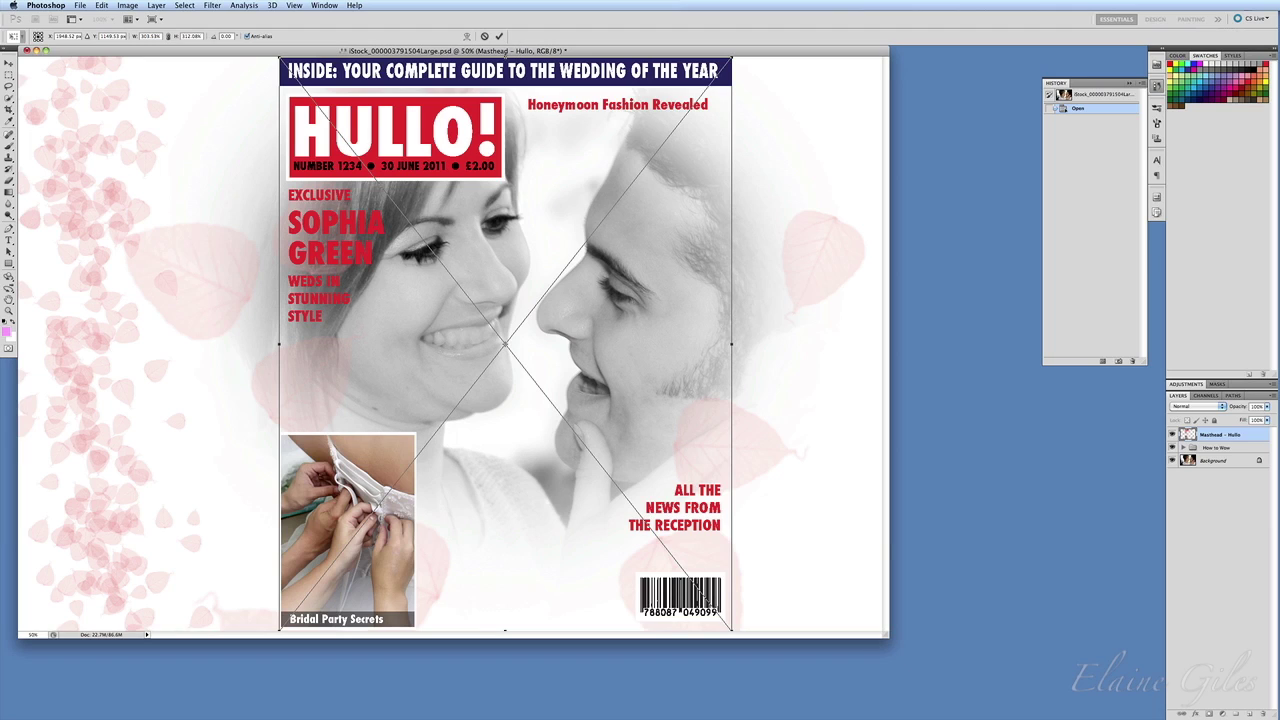
key("Up")
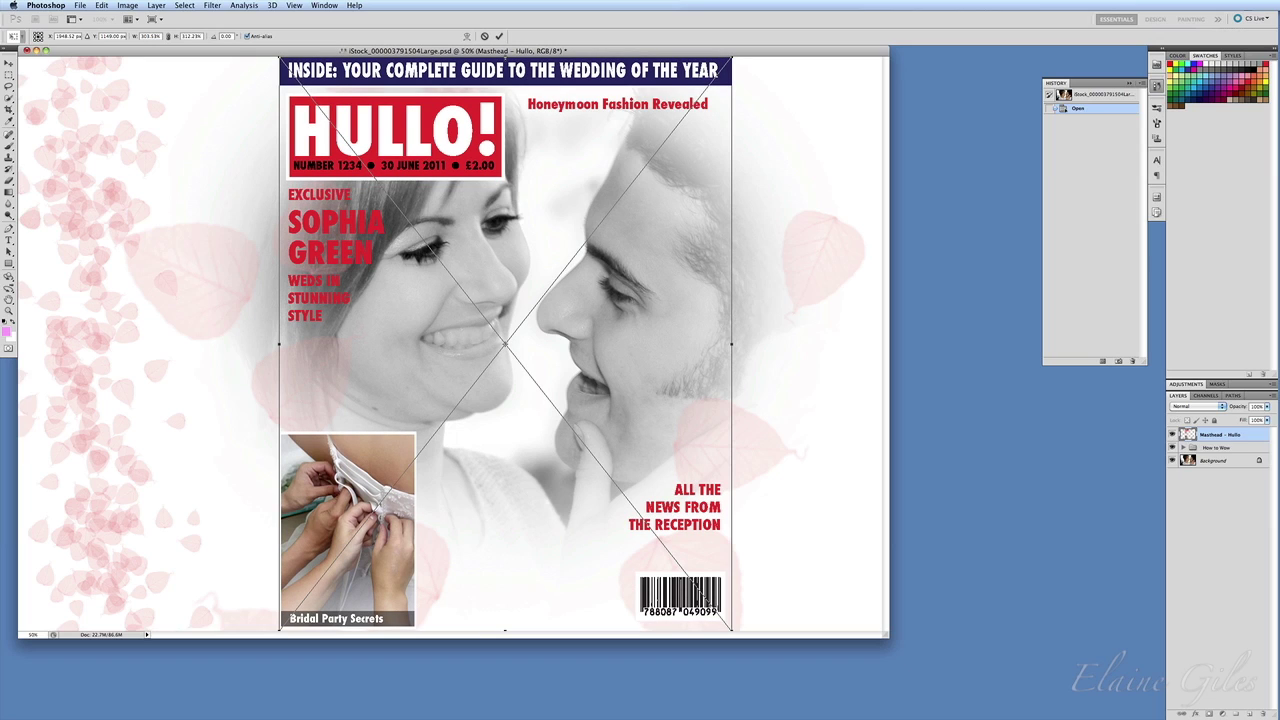
key("Return")
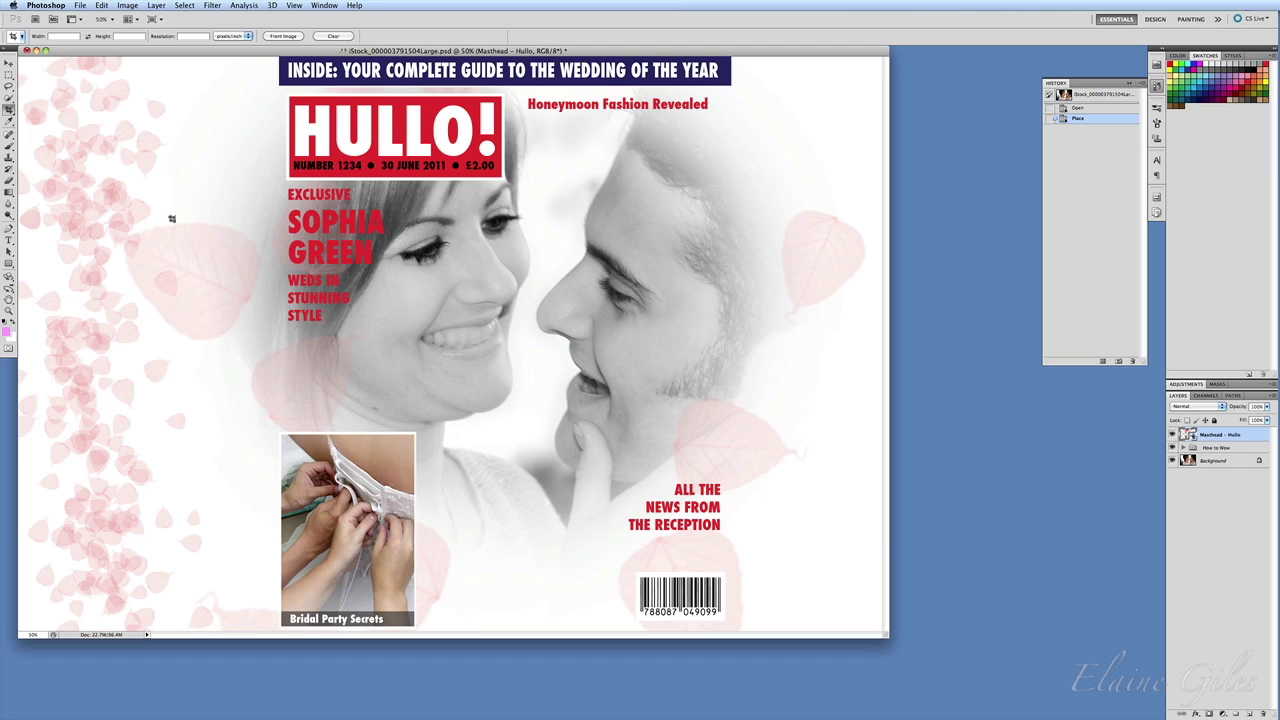
Crop the image to the outer edges of the placed magazine masthead.
left_click_drag(278, 57, 731, 632)
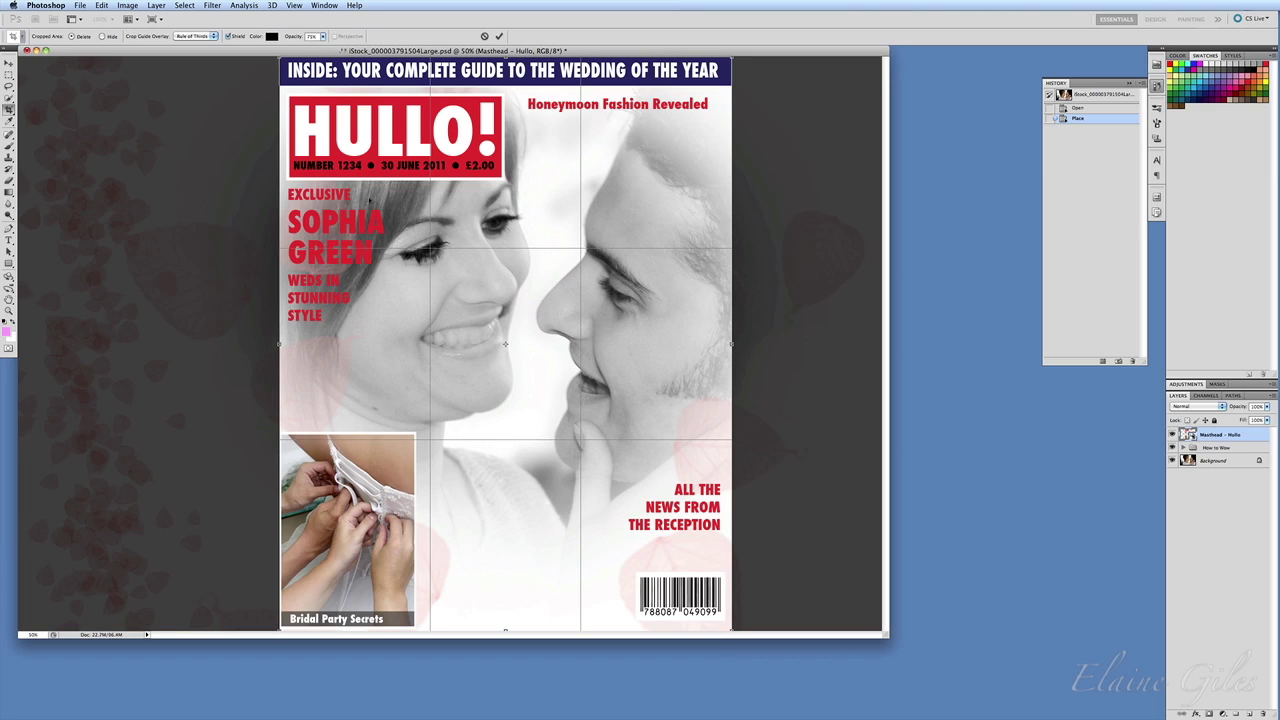
key("Return")
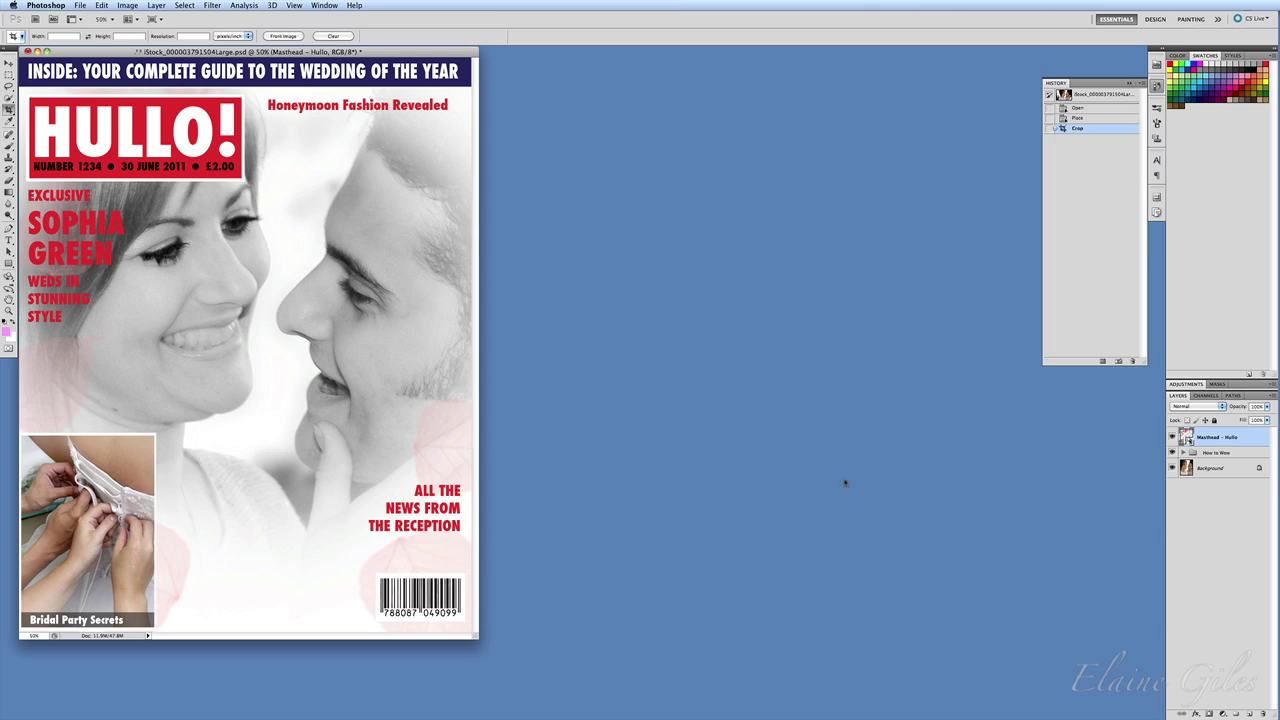
Compare the cover in colour and in monochrome by toggling the Black & White 1 layer in the How to Wow group.
left_click(1184, 453)
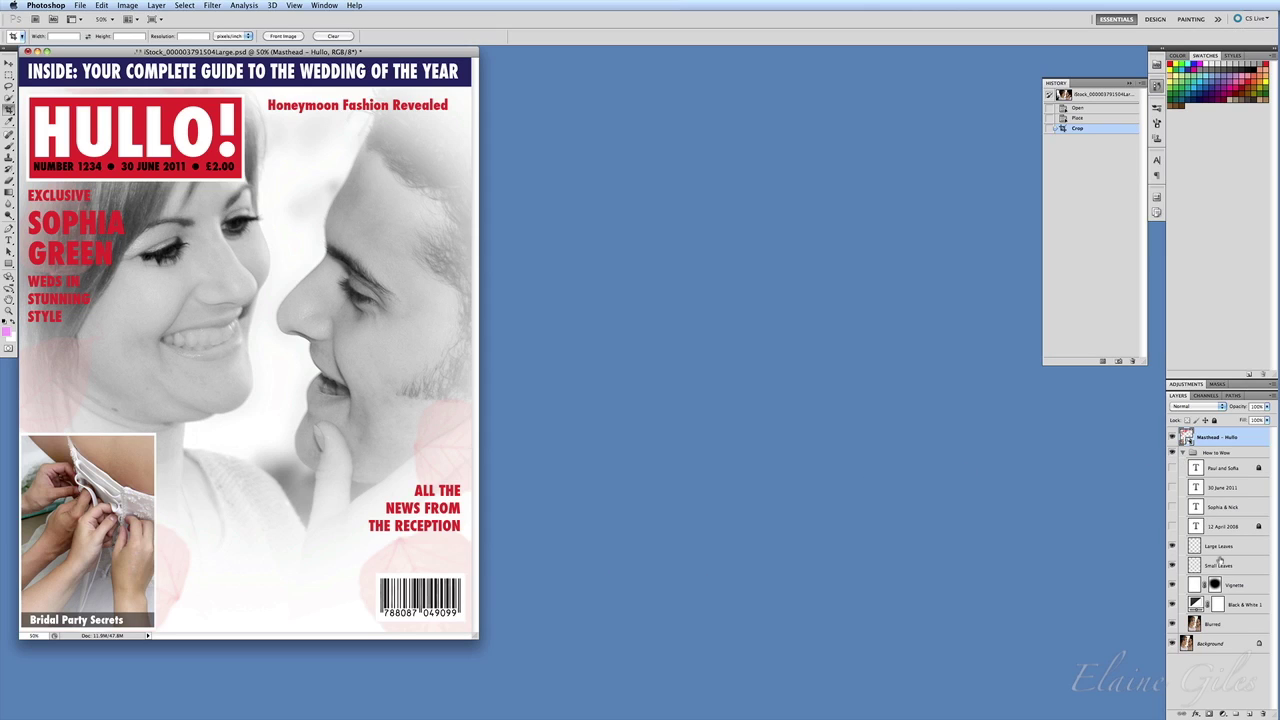
left_click(1172, 604)
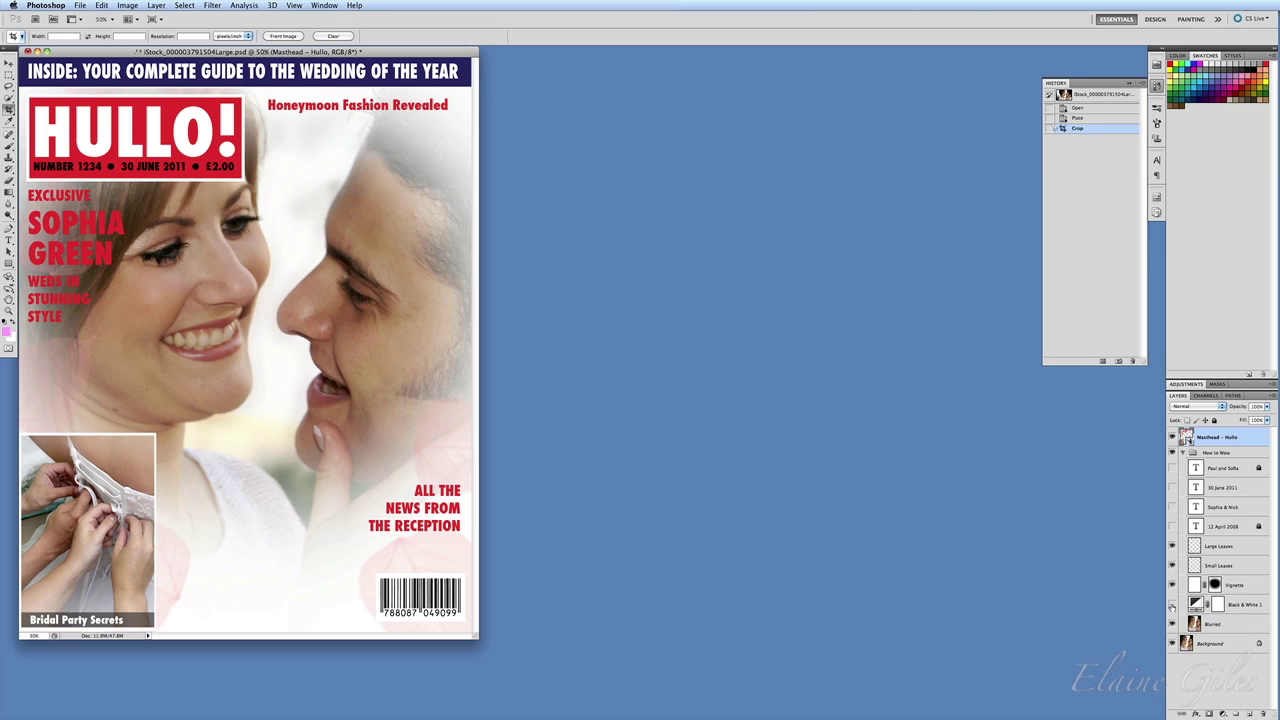
left_click(1172, 604)
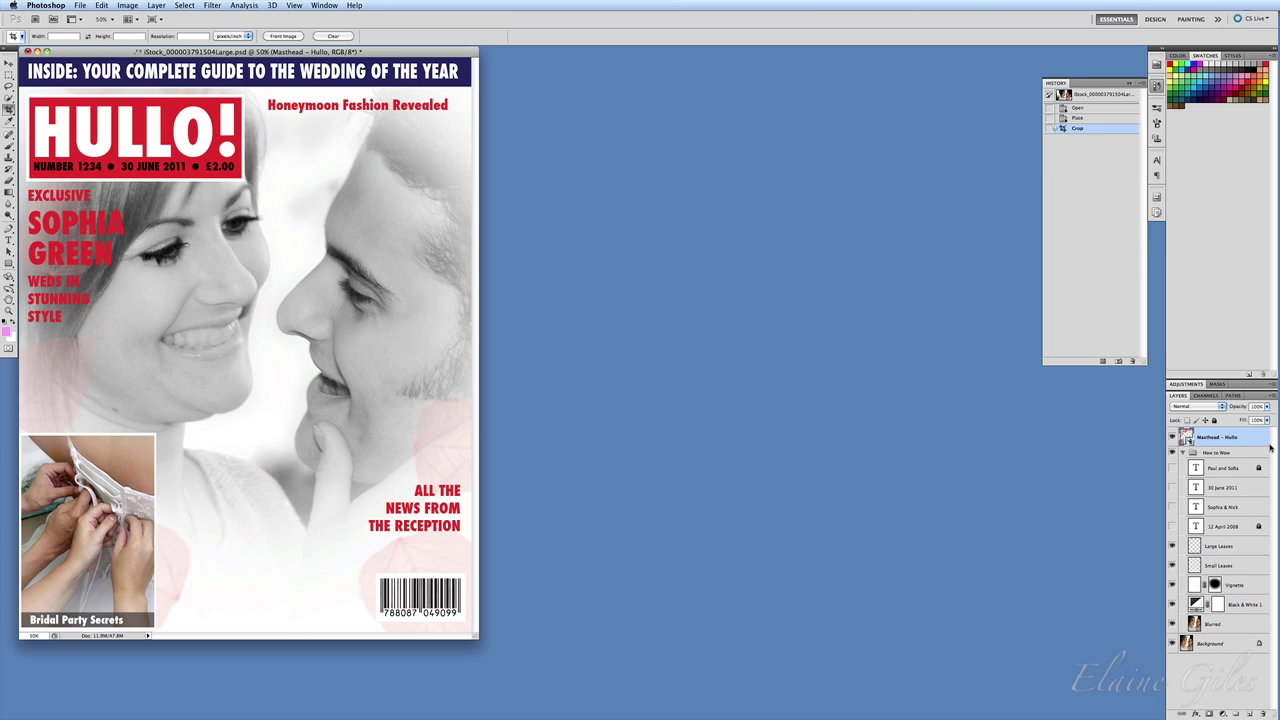
Lower the opacity of the Black & White 1 adjustment layer to about 43% for a partly coloured photo.
left_click(1267, 408)
mouse_move(1268, 420)
left_mouse_down()
mouse_move(1235, 420)
mouse_move(1272, 420)
left_mouse_up()
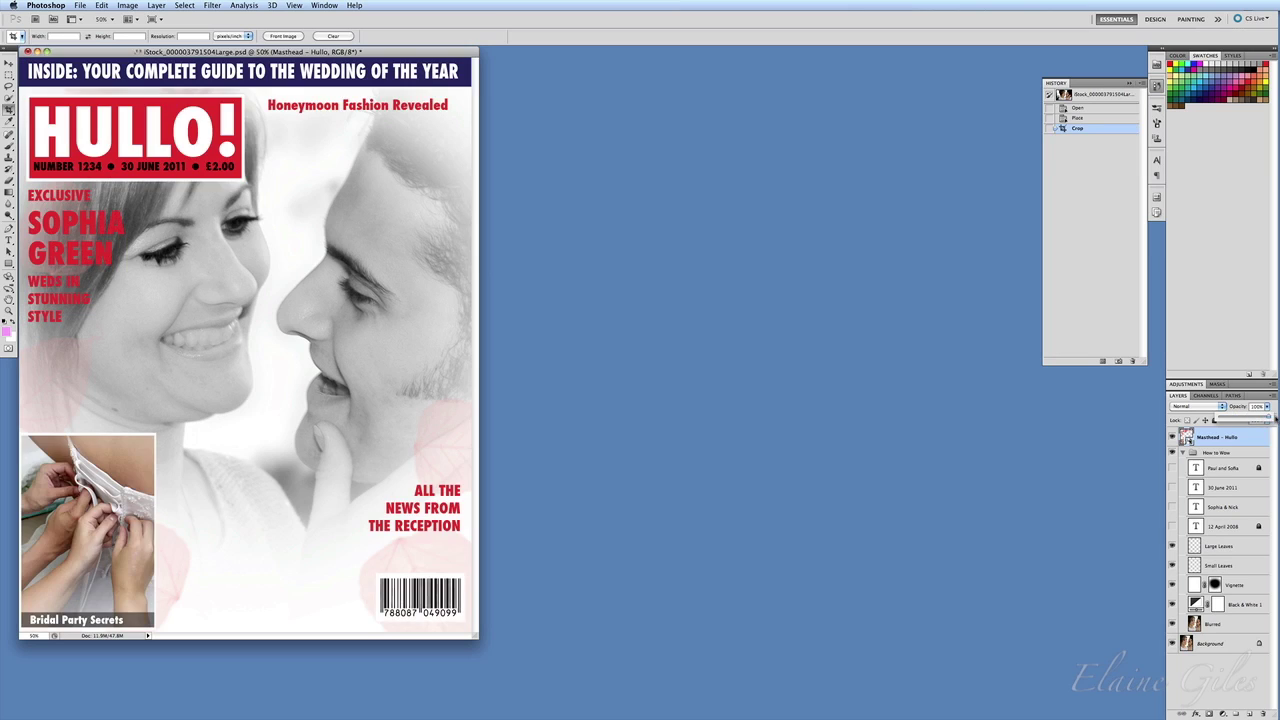
left_click(1219, 625)
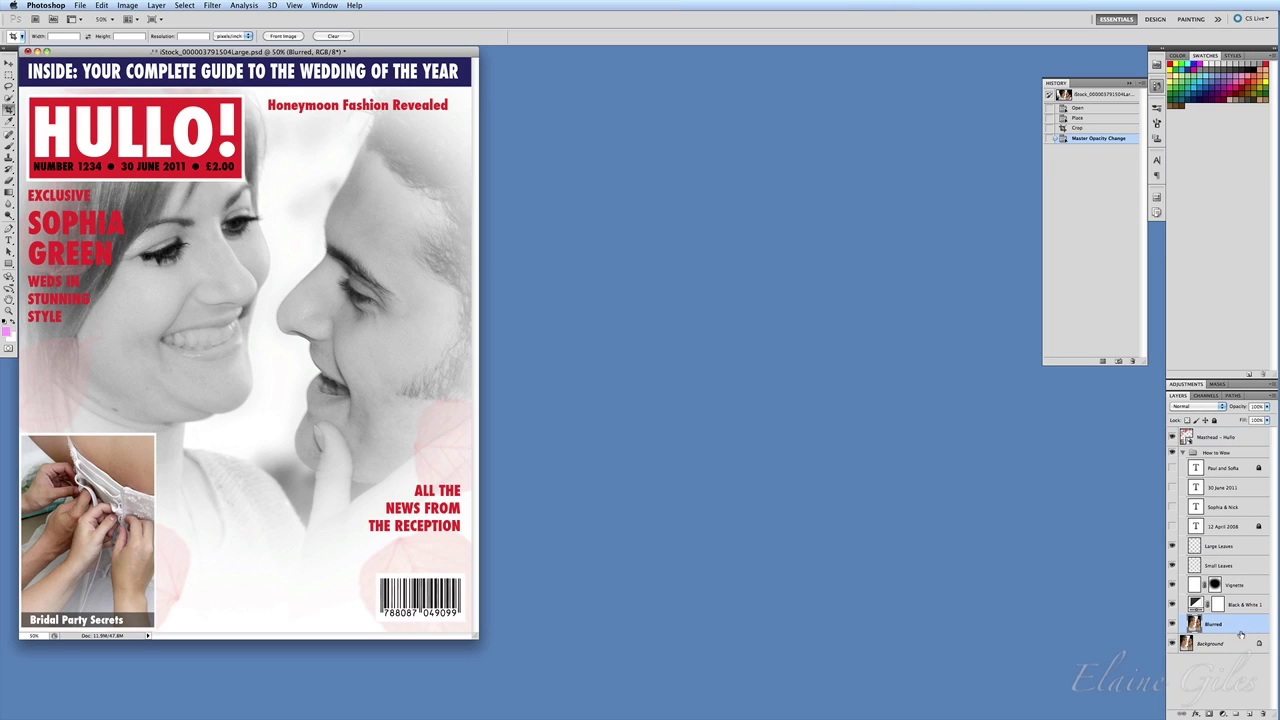
left_click(1246, 605)
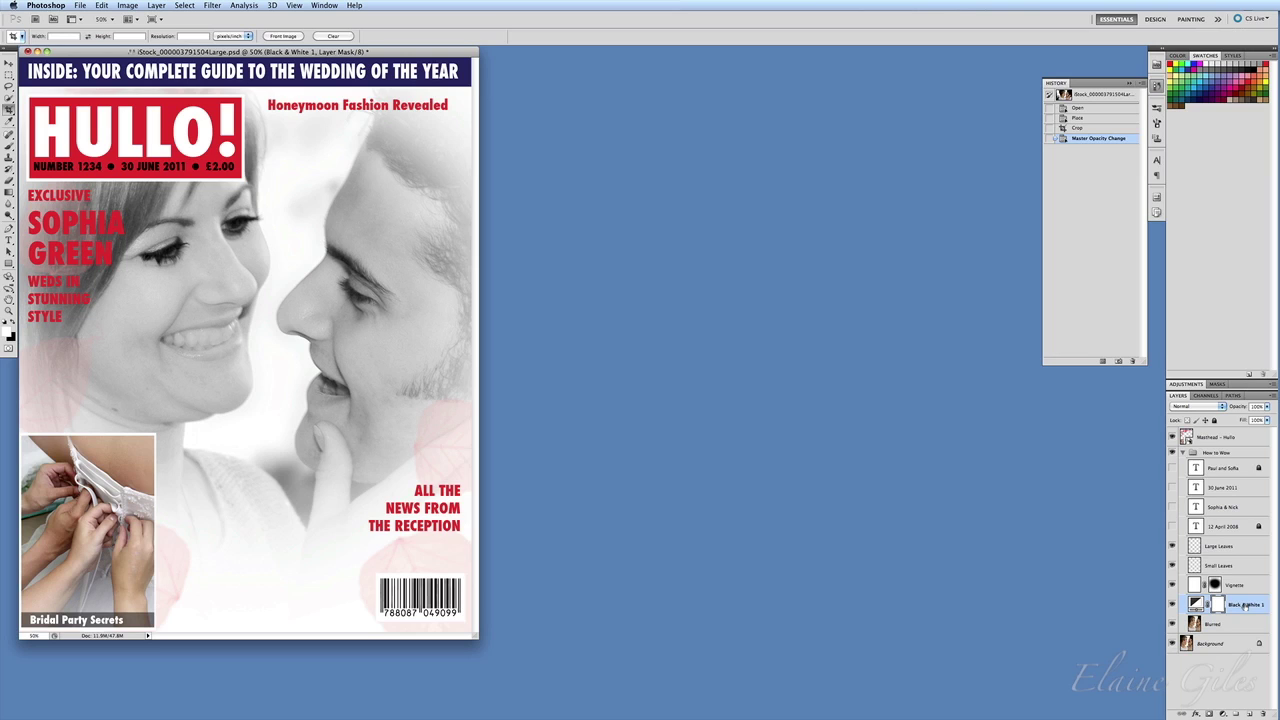
left_click(1267, 407)
left_click_drag(1267, 419, 1242, 420)
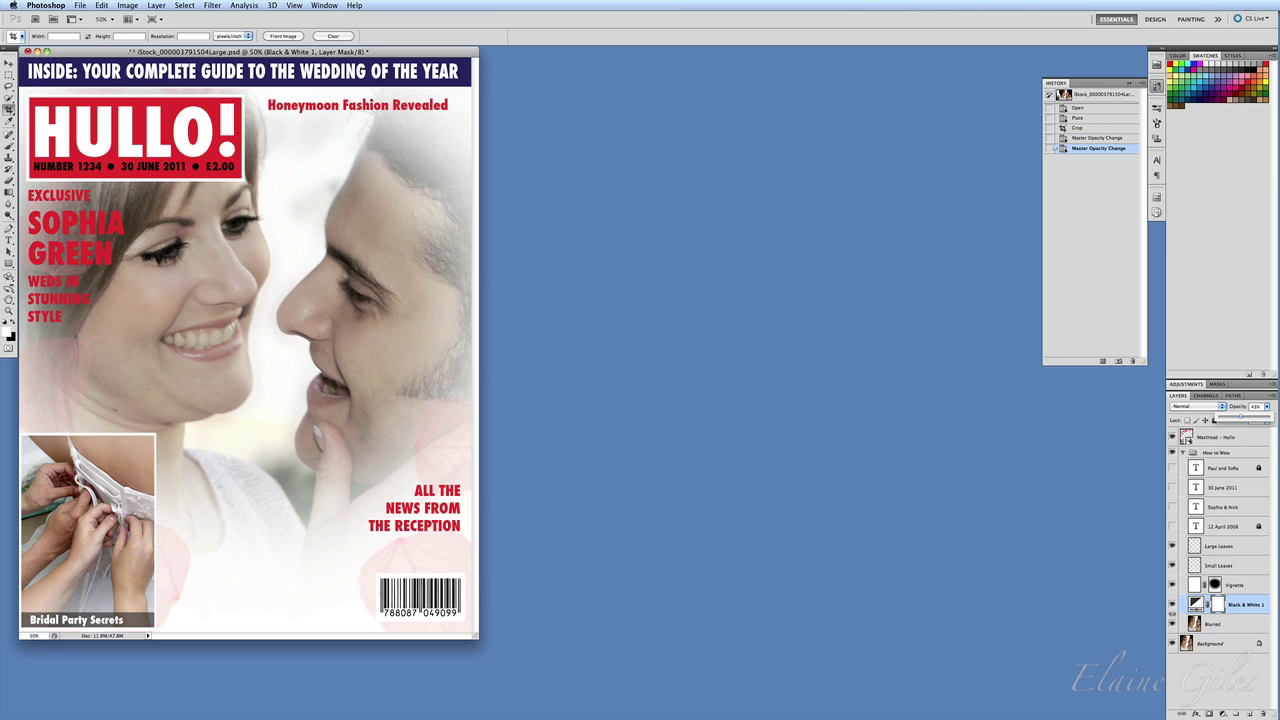
Hide the Black & White 1 adjustment layer and collapse the How to Wow group.
left_click(1172, 605)
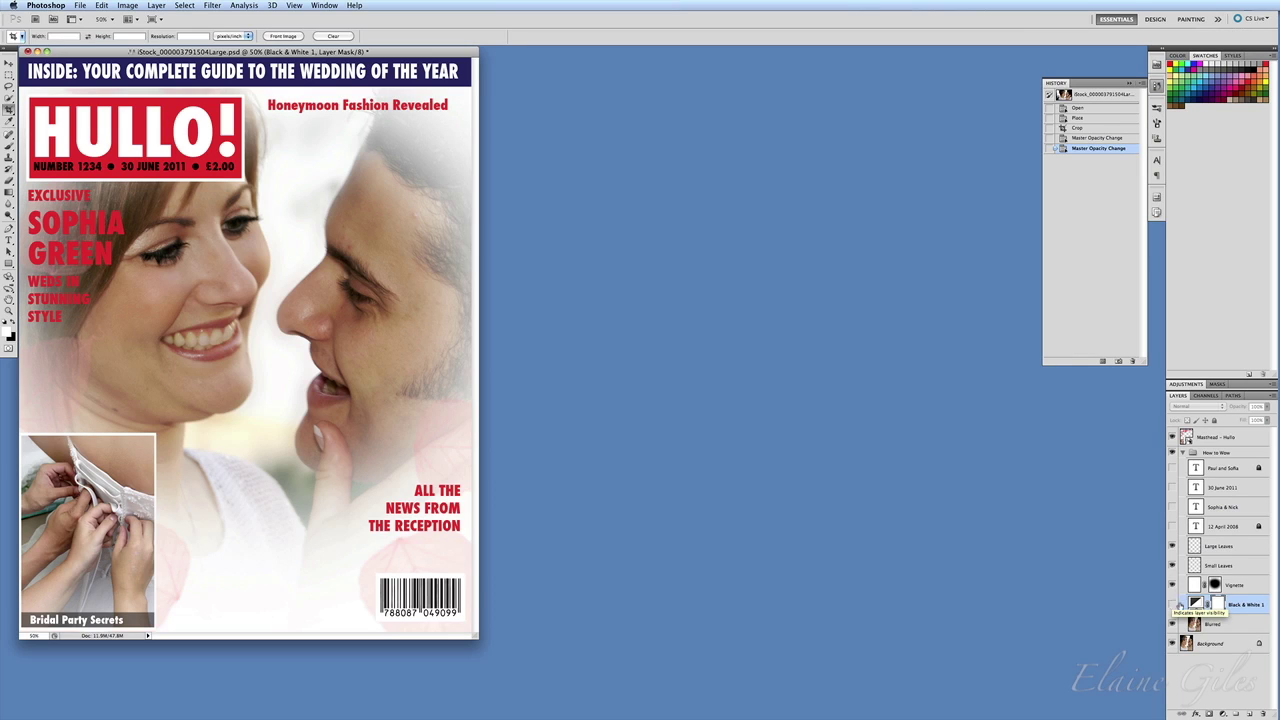
left_click(1183, 453)
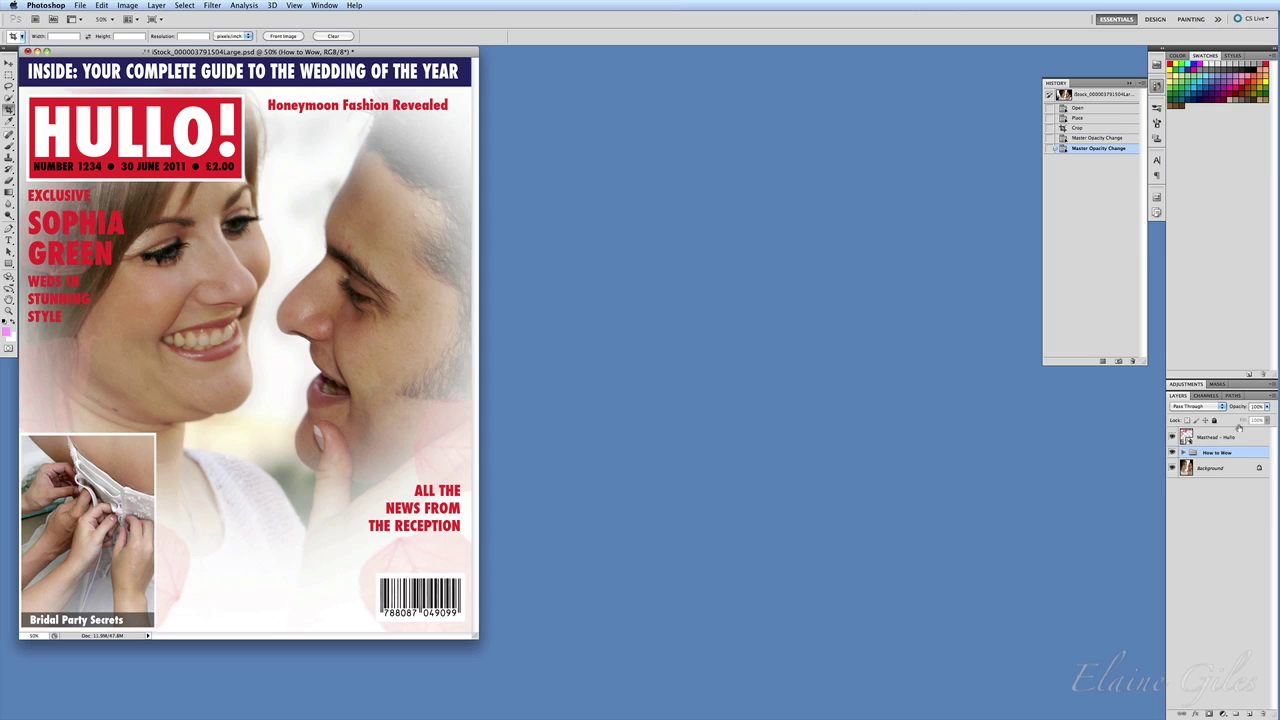
Hide the Masthead - Hullo layer and place the file Masthead - KO.ai on the photo.
left_click(1236, 437)
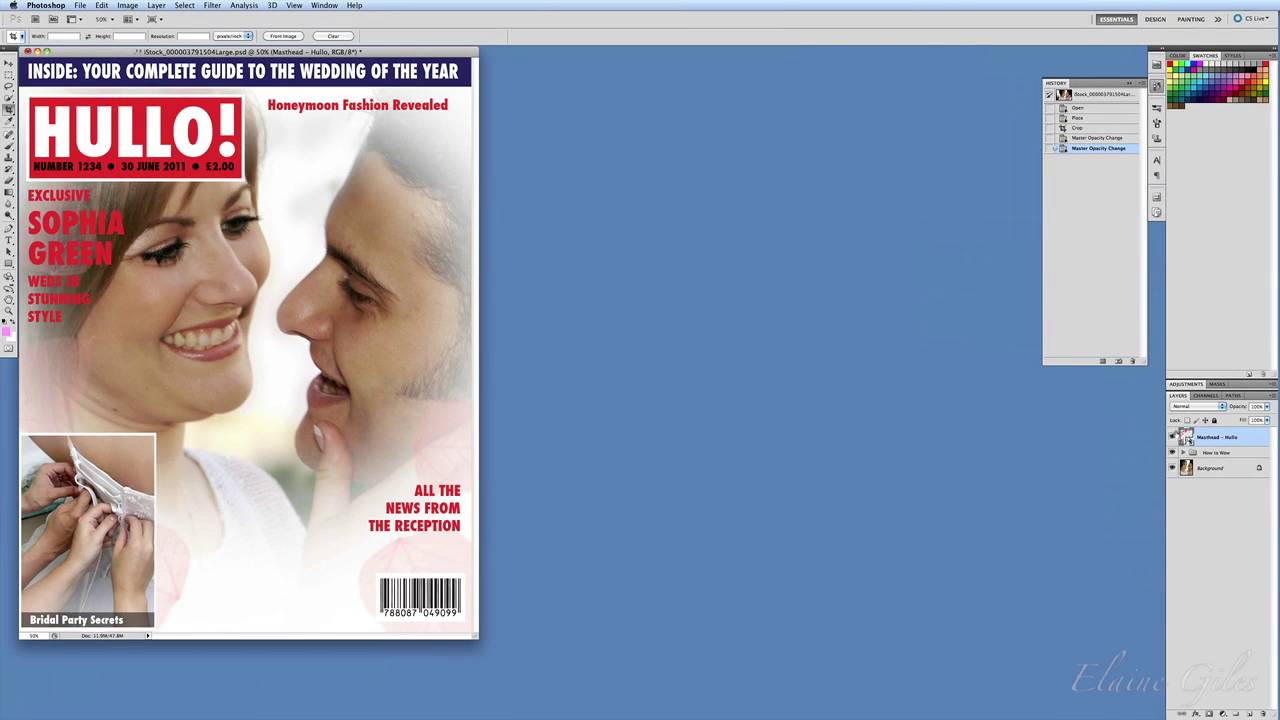
left_click(1173, 437)
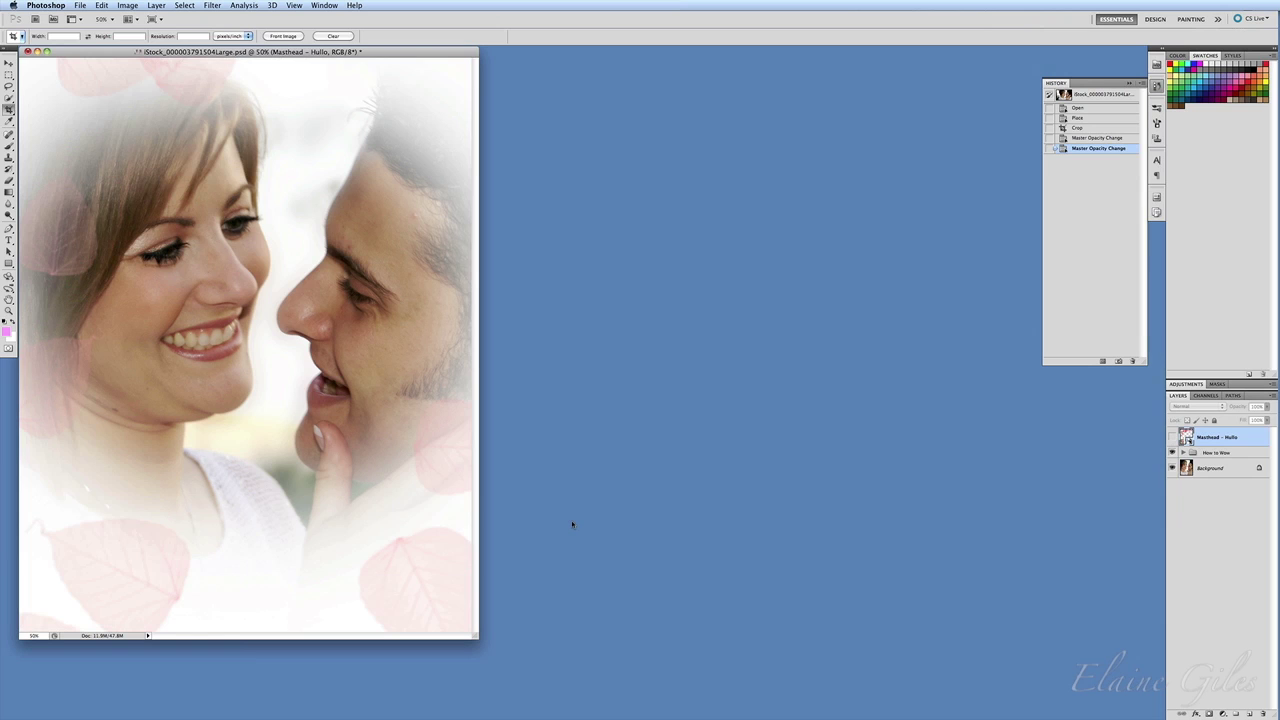
left_click(79, 5)
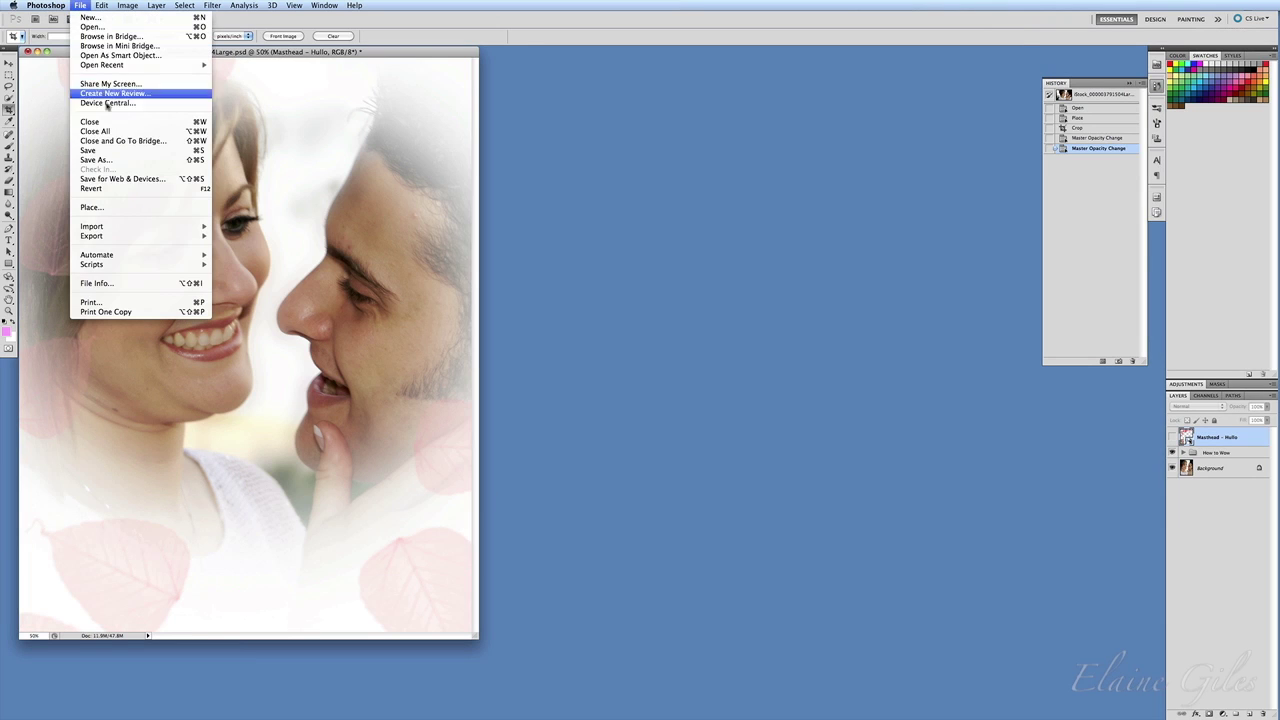
left_click(414, 264)
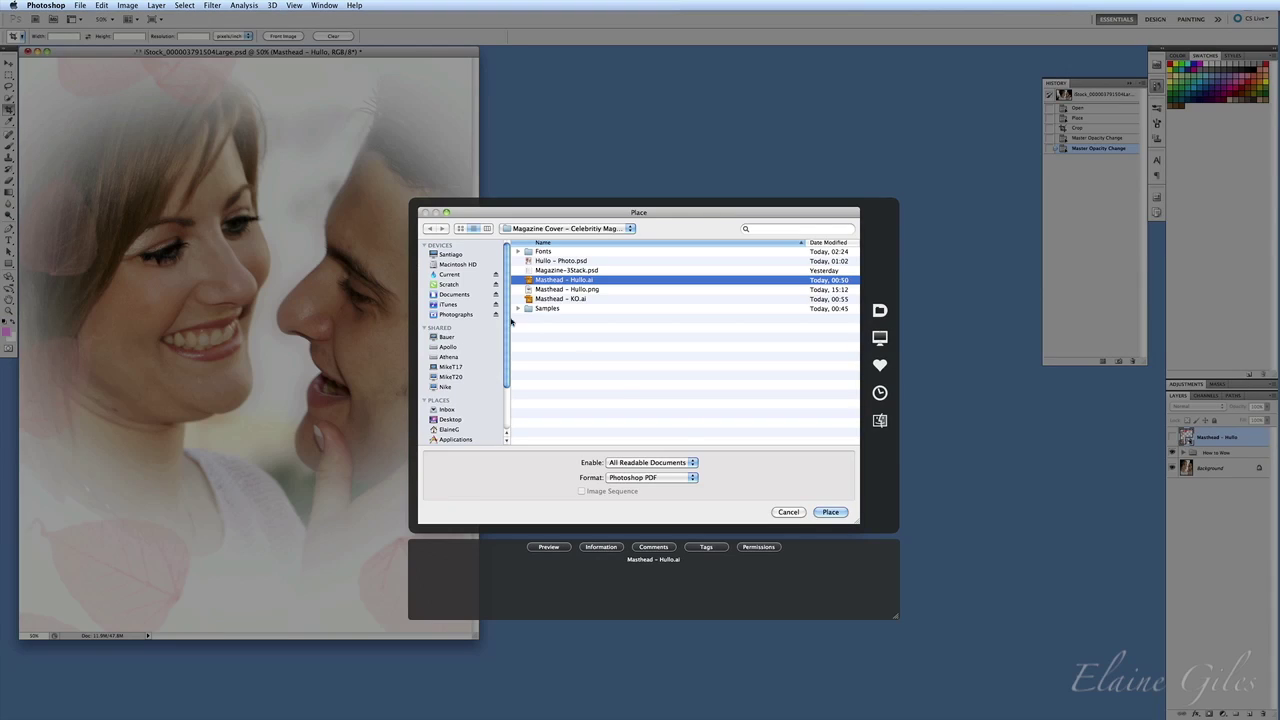
left_click(576, 300)
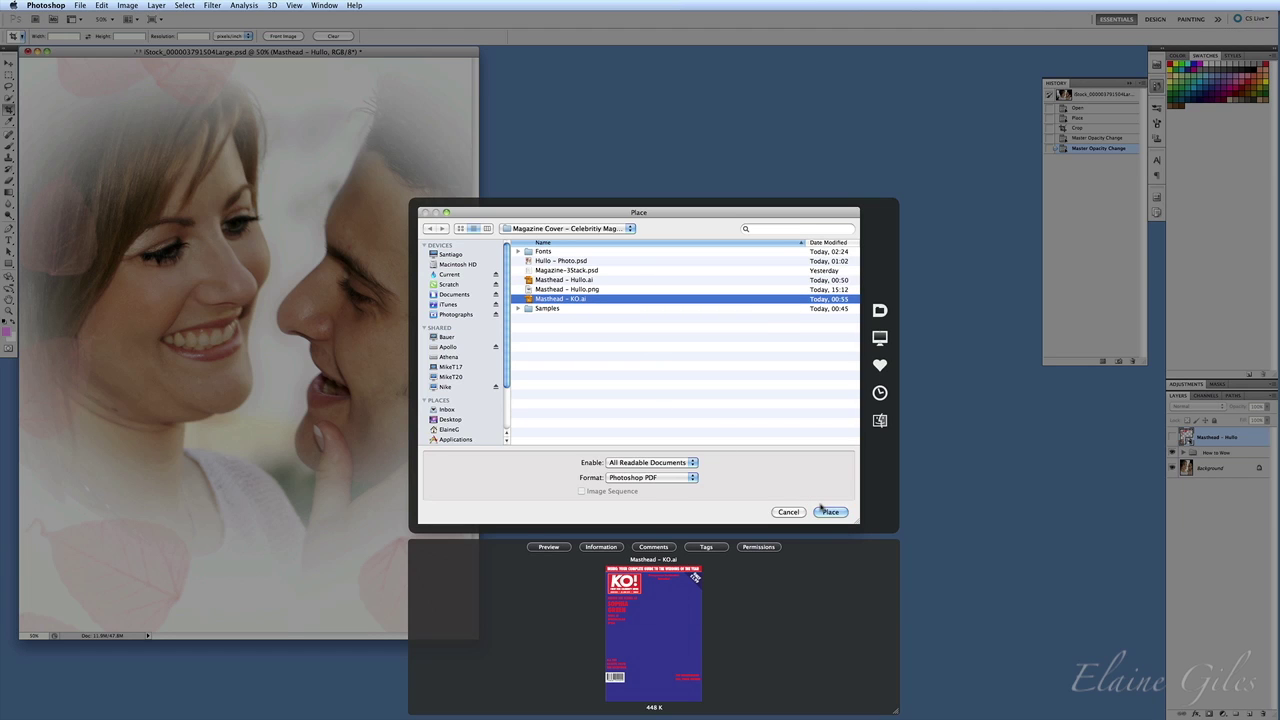
left_click(828, 511)
key("Return")
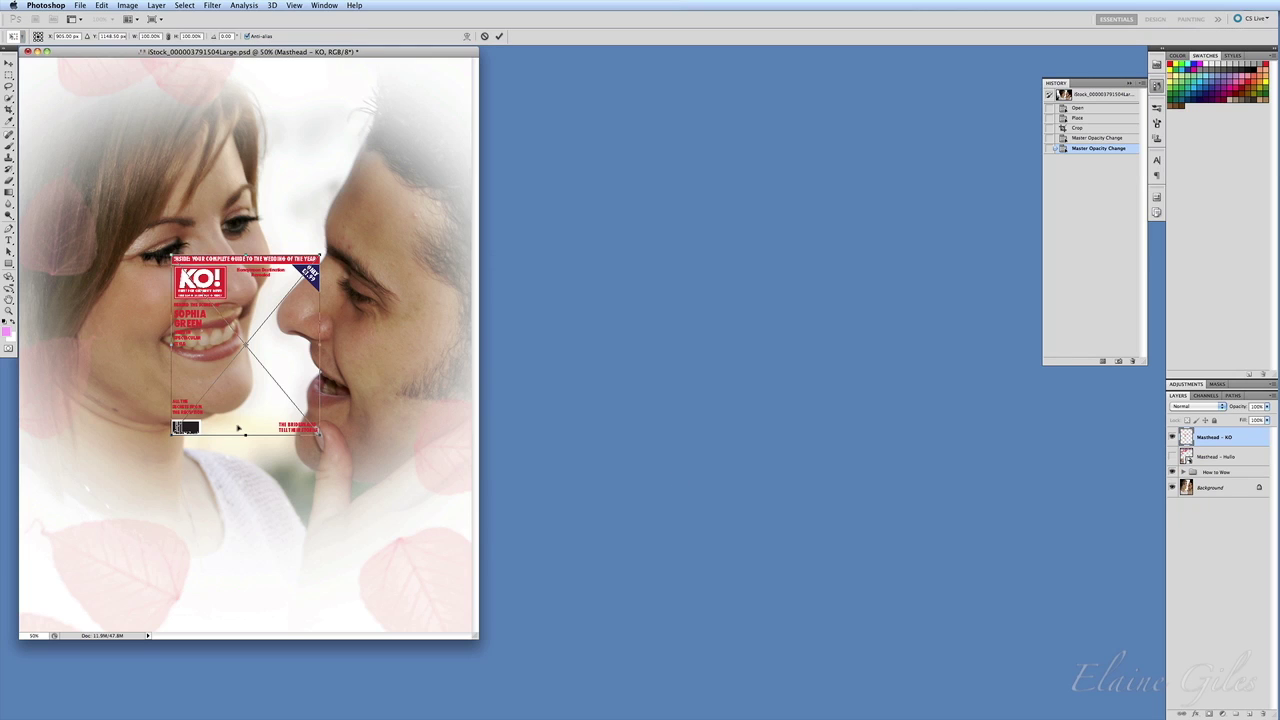
Scale the placed KO! masthead to about 304% width and 318% height so it fills the whole cover.
left_click_drag(172, 257, 20, 58)
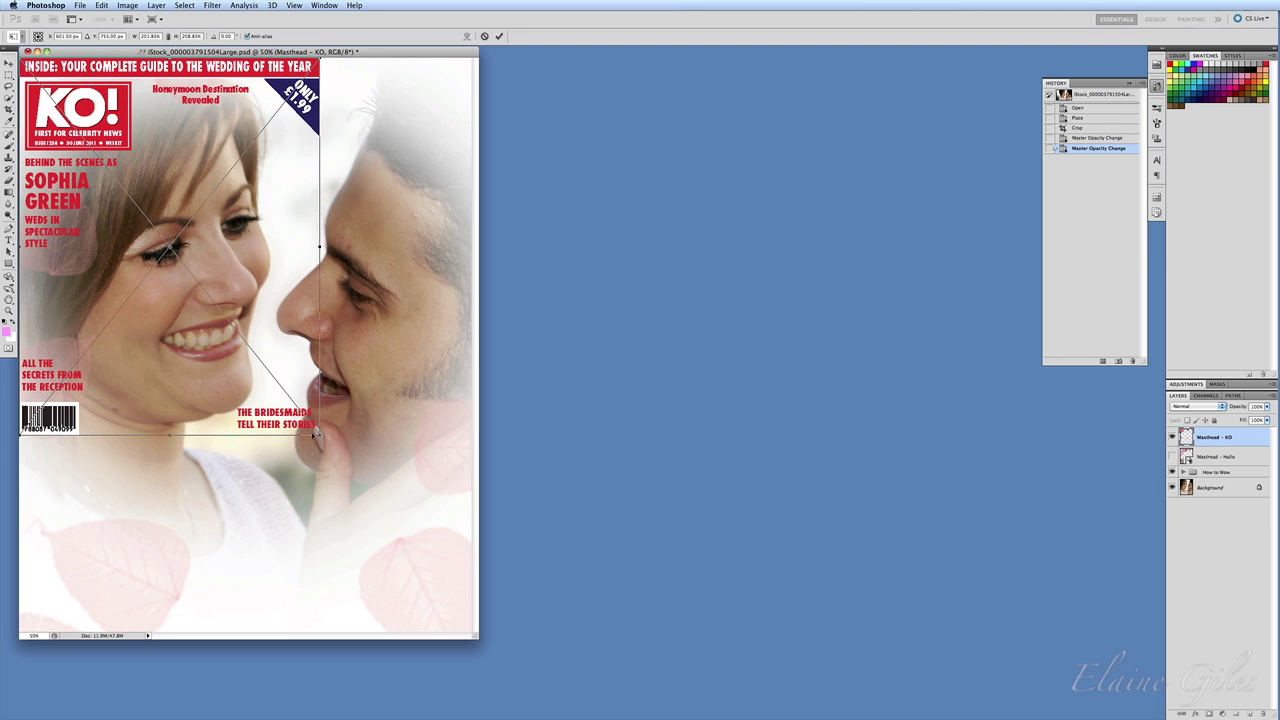
left_click_drag(318, 432, 471, 632)
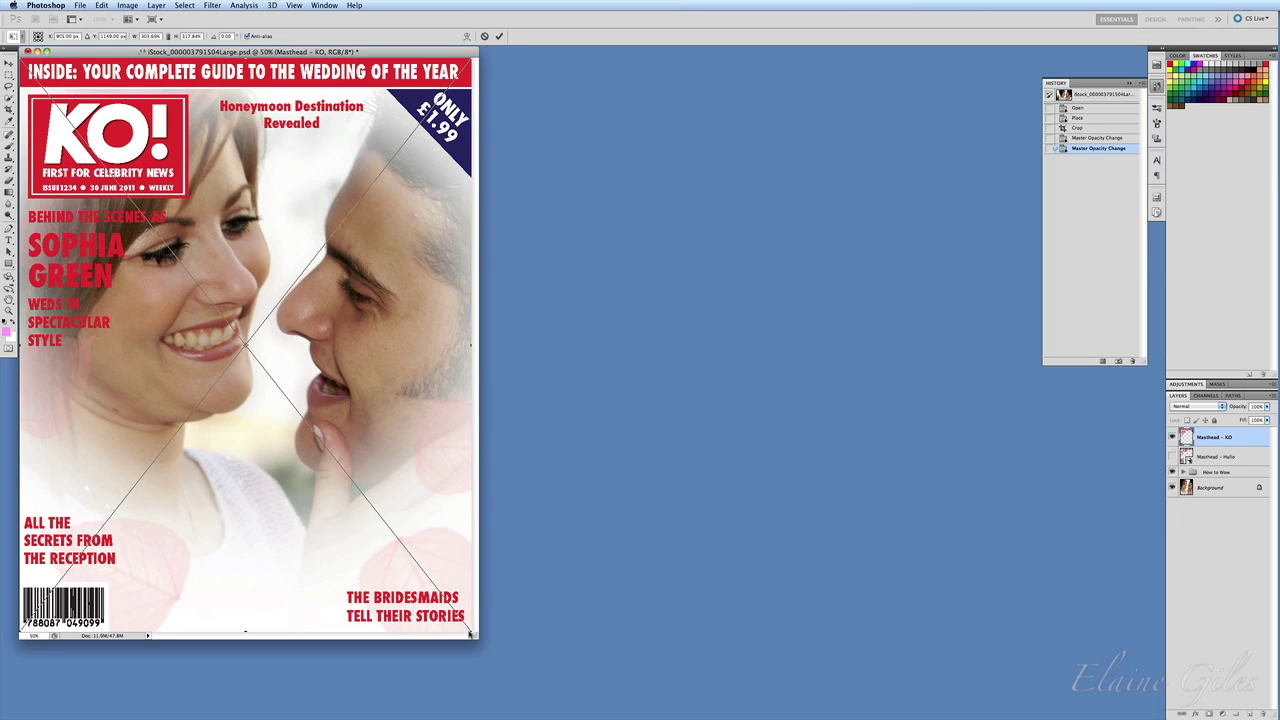
key("Return")
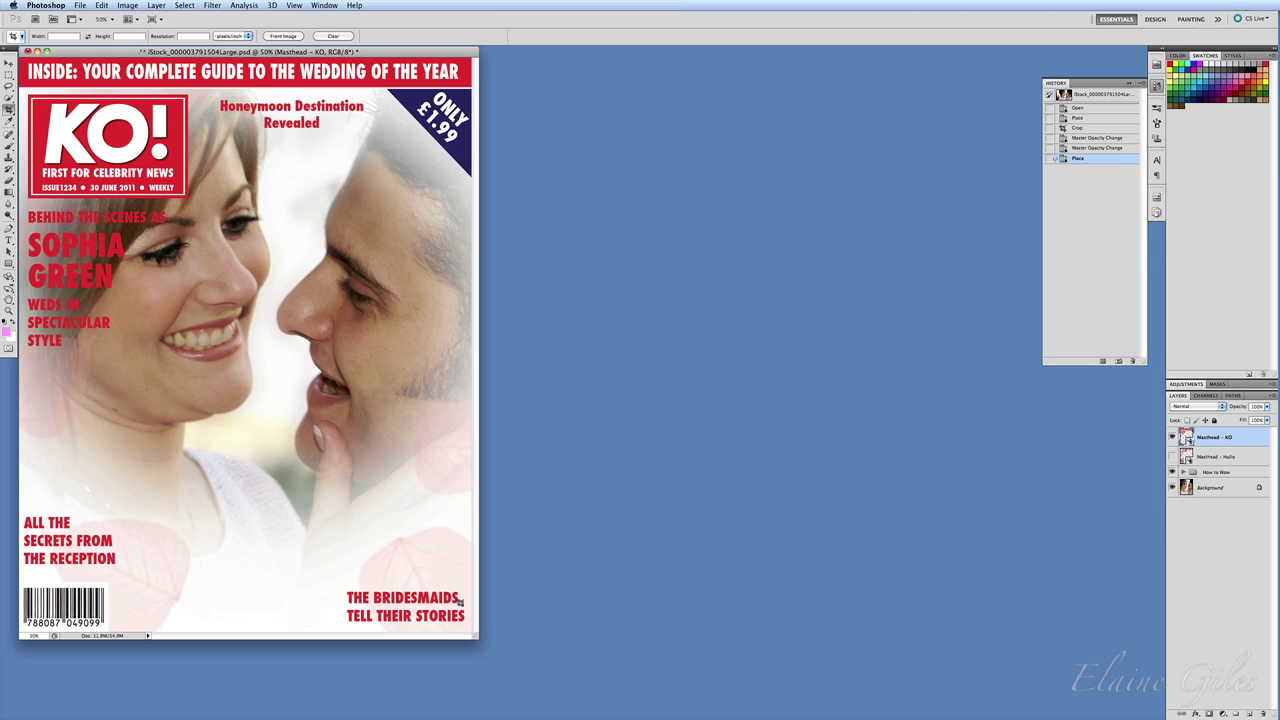
Show the Hullo masthead instead of the KO one and stamp the visible layers into a new layer above it.
left_click(1172, 439)
left_click(1172, 456)
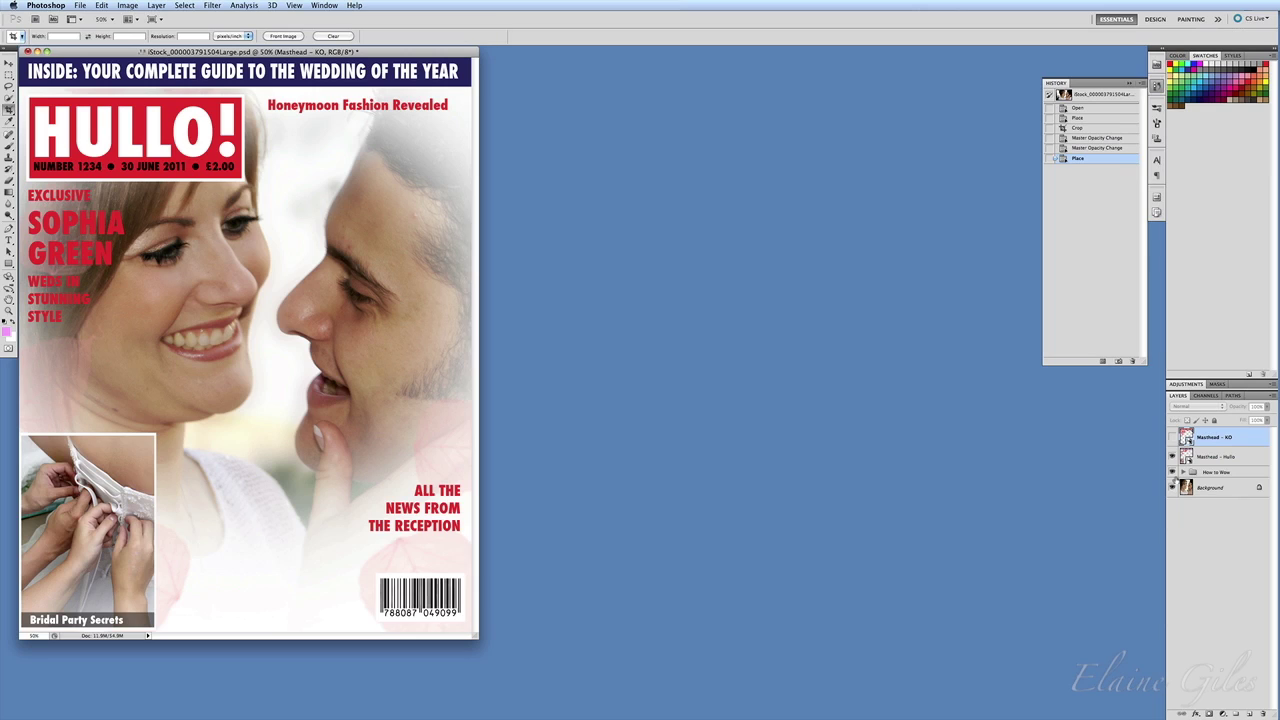
left_click(1231, 456)
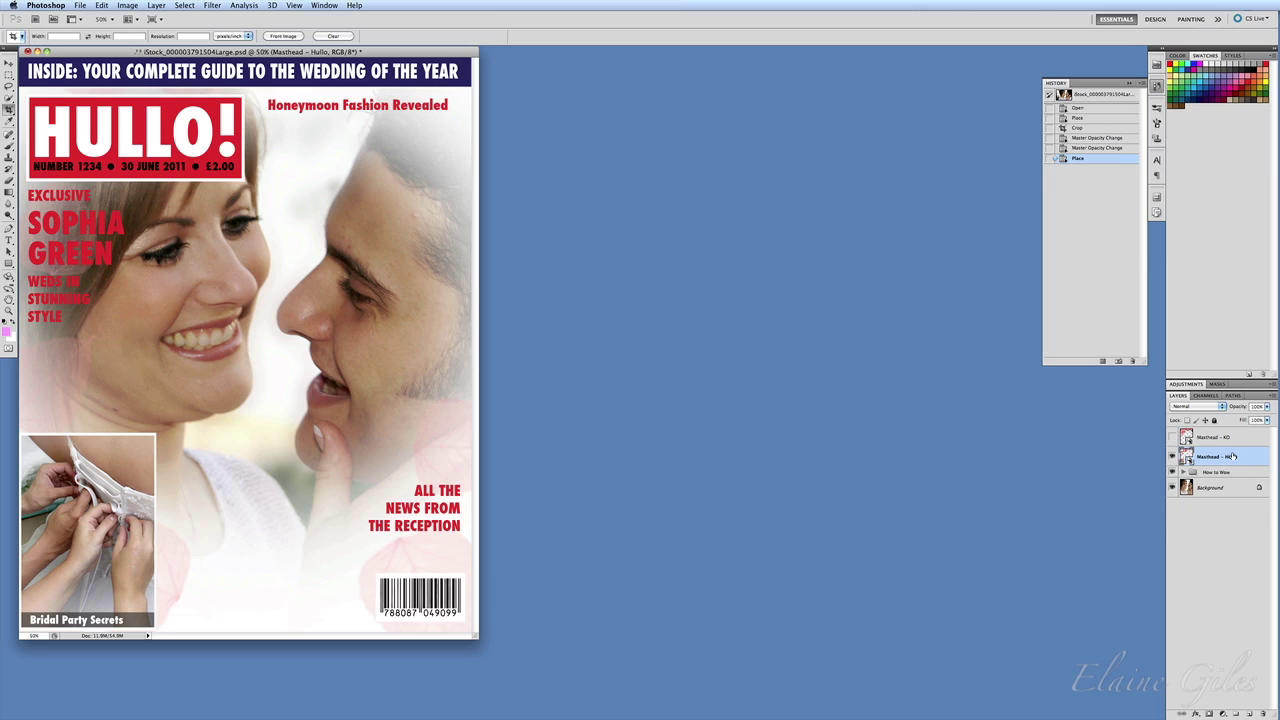
key("alt+shift+super+e")
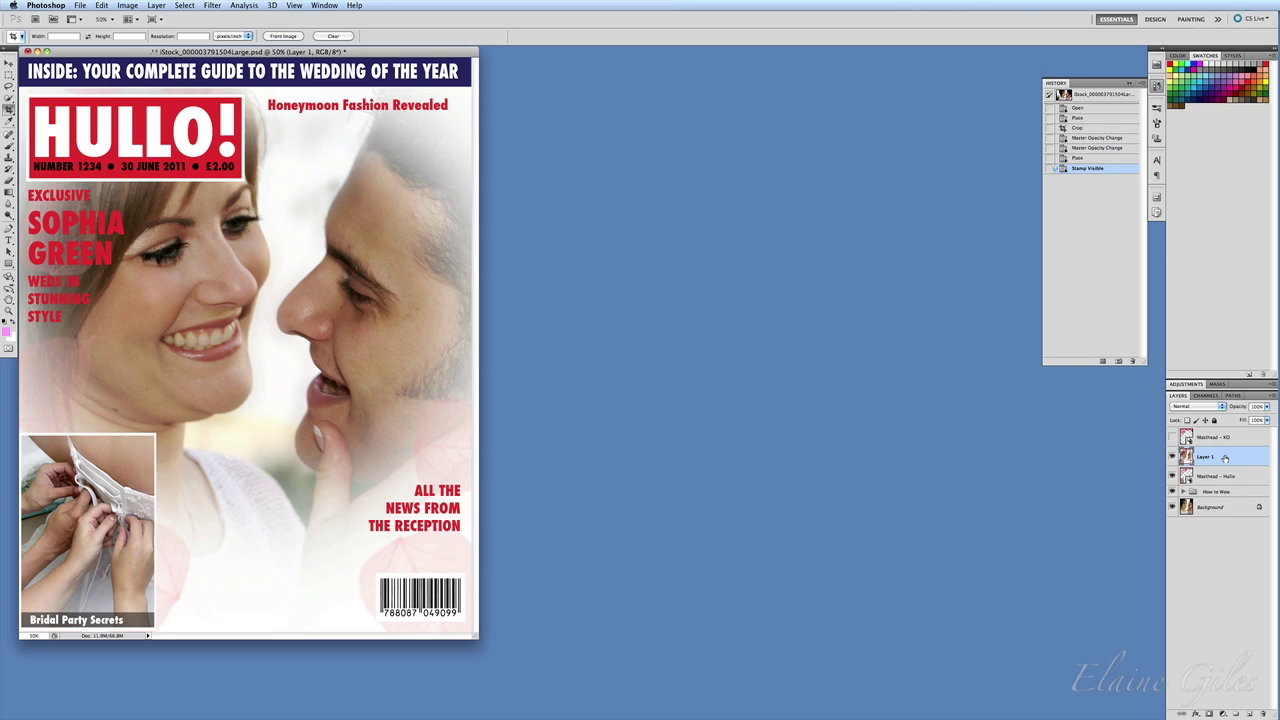
Hide the stamped HULLO! layer and its masthead, show Masthead - KO, and stamp the visible layers above it.
left_click(1173, 457)
left_click(1173, 477)
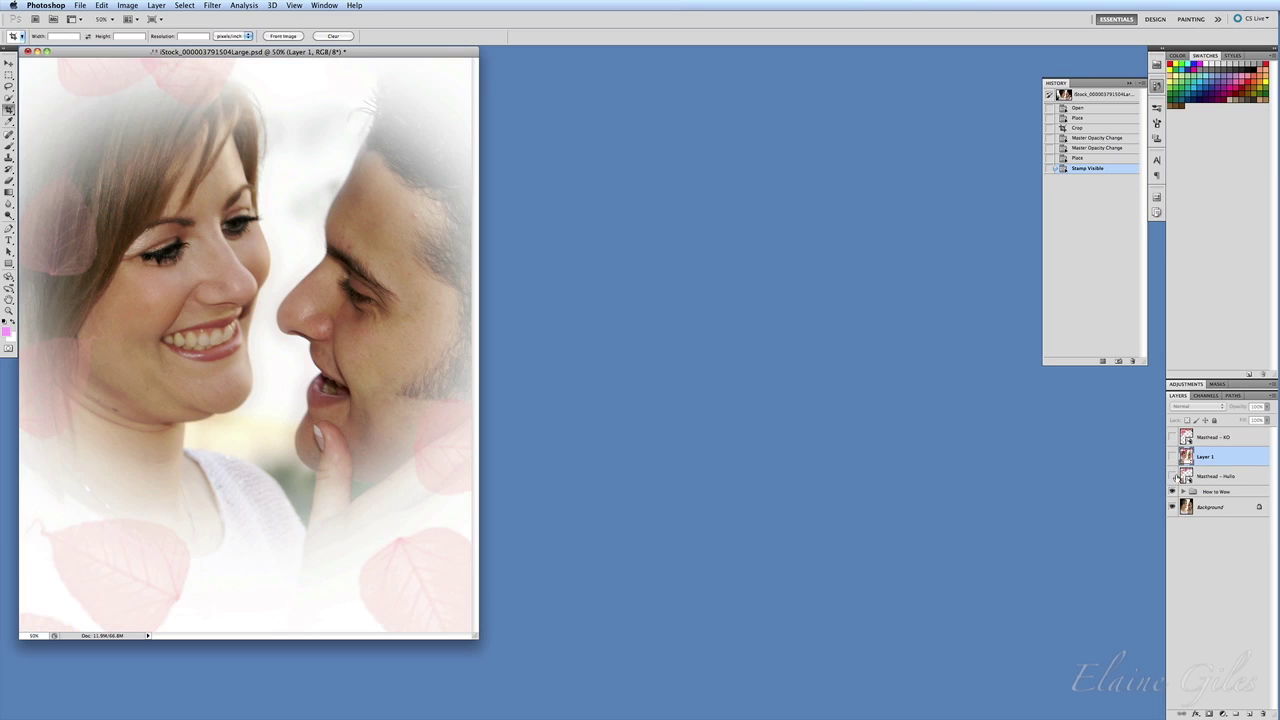
left_click(1173, 438)
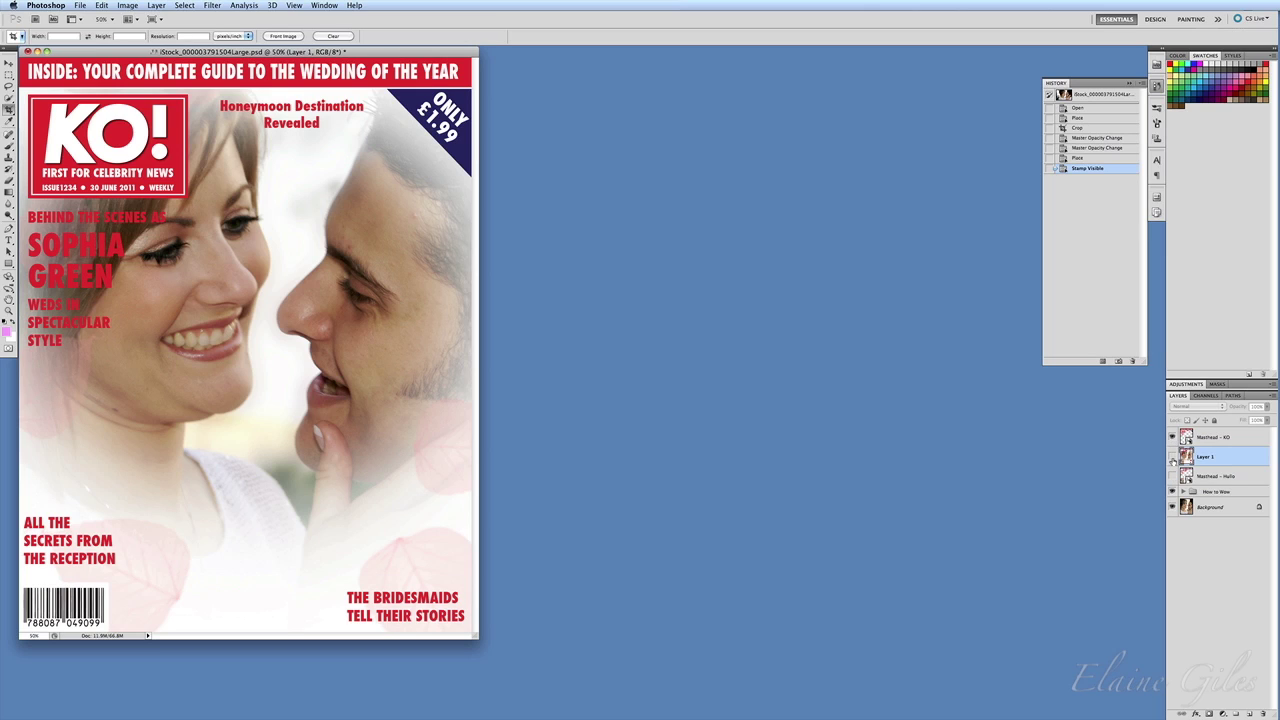
left_click(1215, 439)
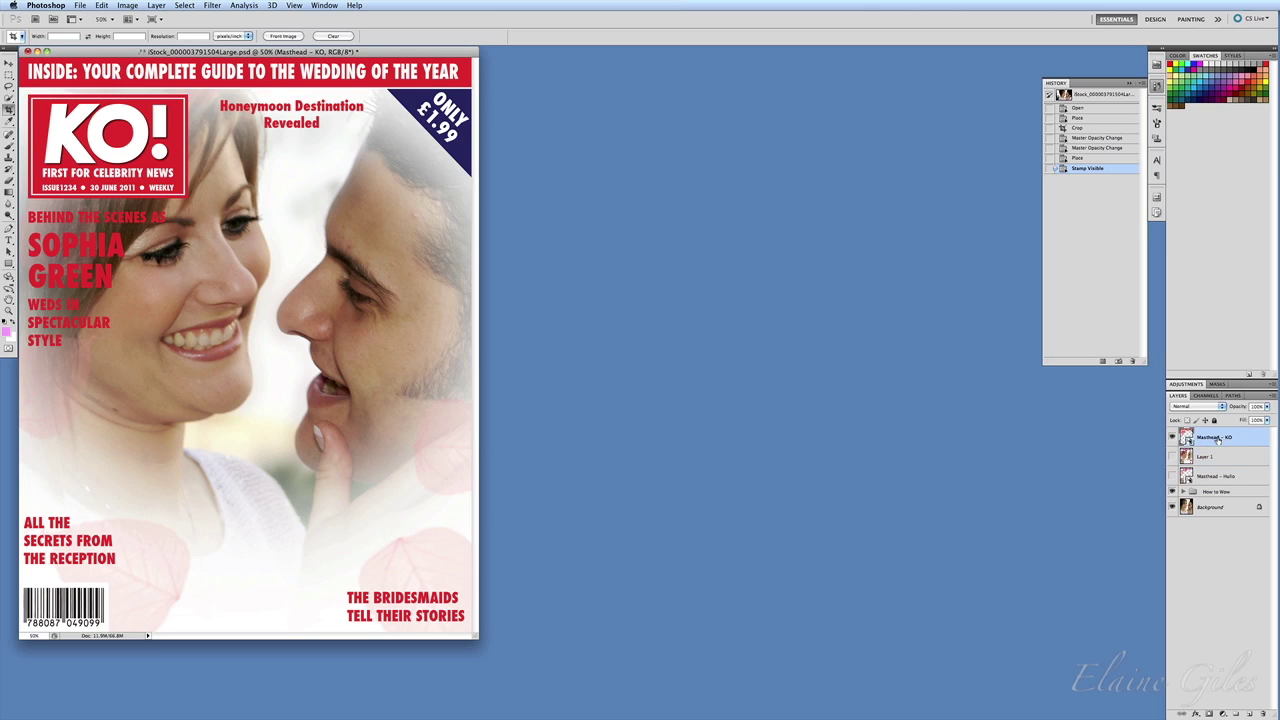
key("super+alt+shift+e")
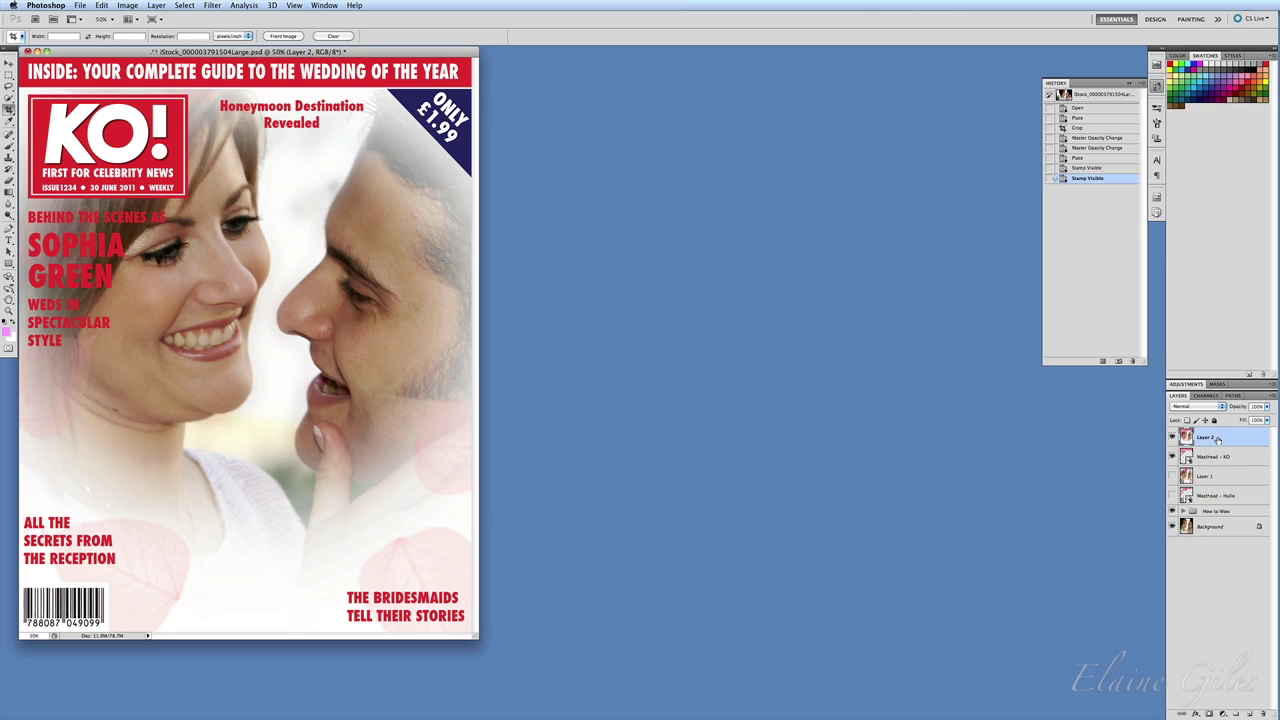
Move the stamped HULLO! layer above Masthead - KO, then show it and hide the stamped KO! layer.
left_click_drag(1218, 440, 1173, 479)
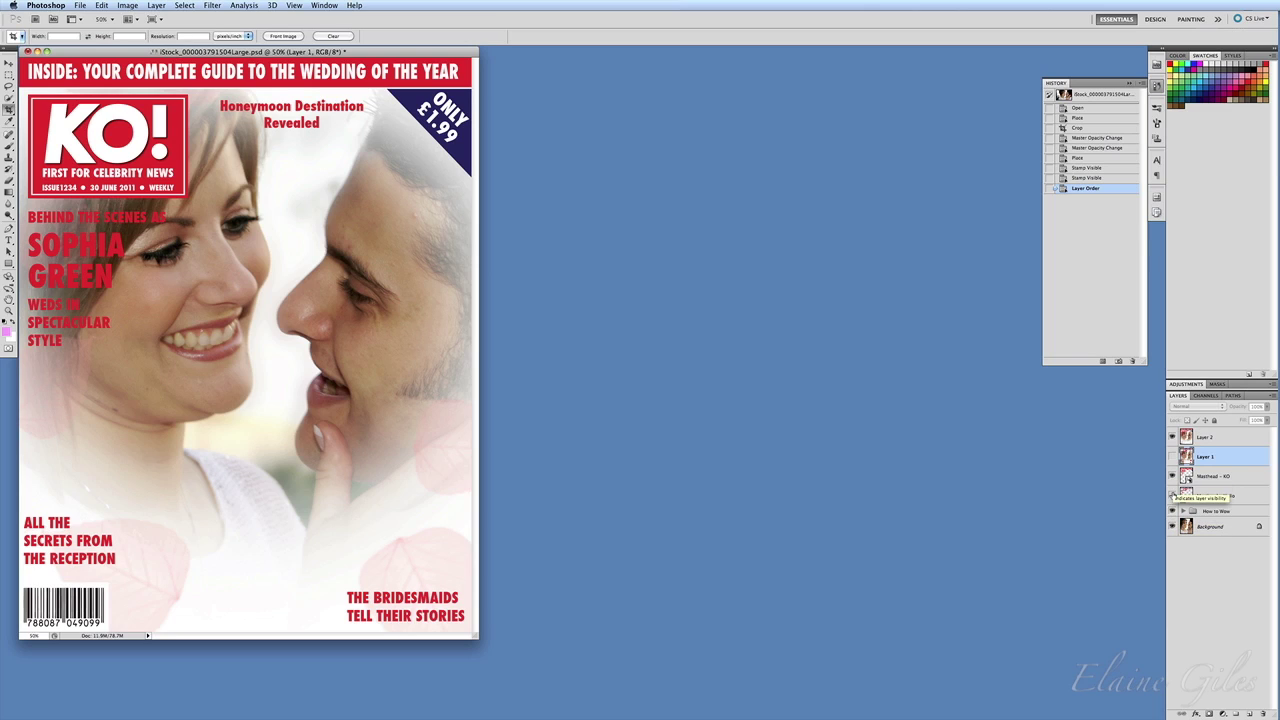
left_click(1214, 440)
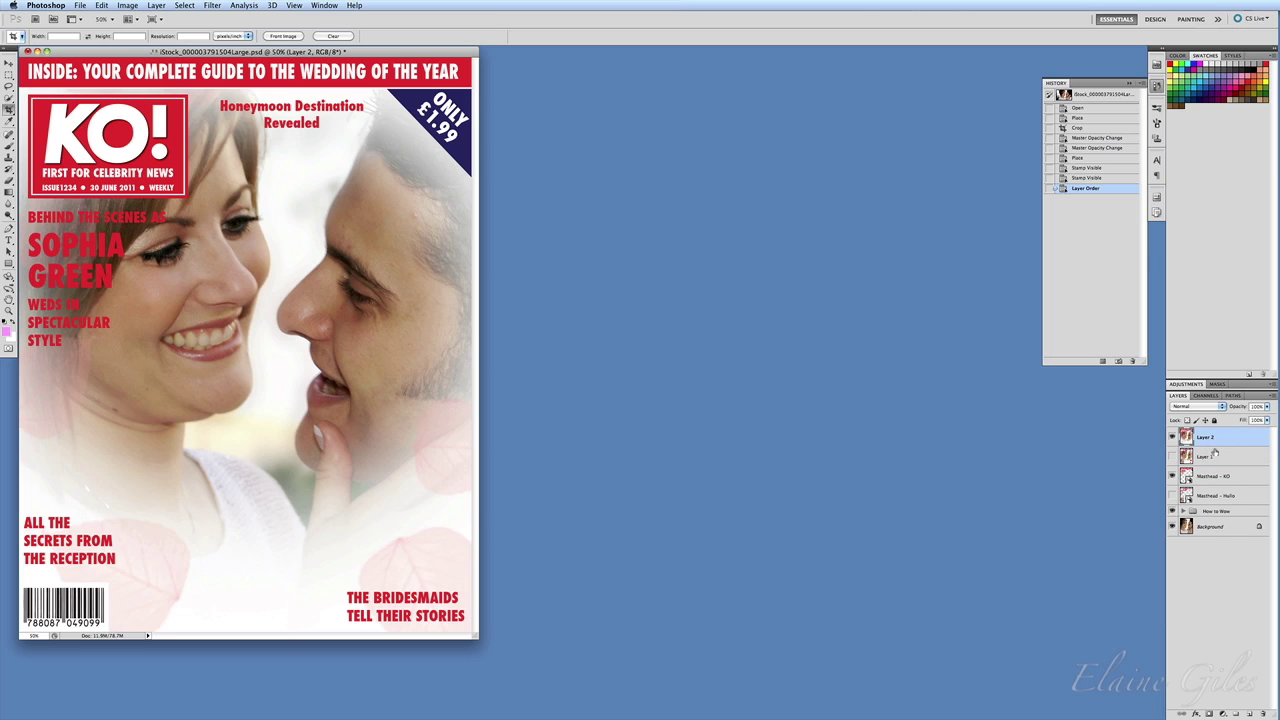
left_click(1210, 456)
left_click(1173, 438)
left_click(1173, 456)
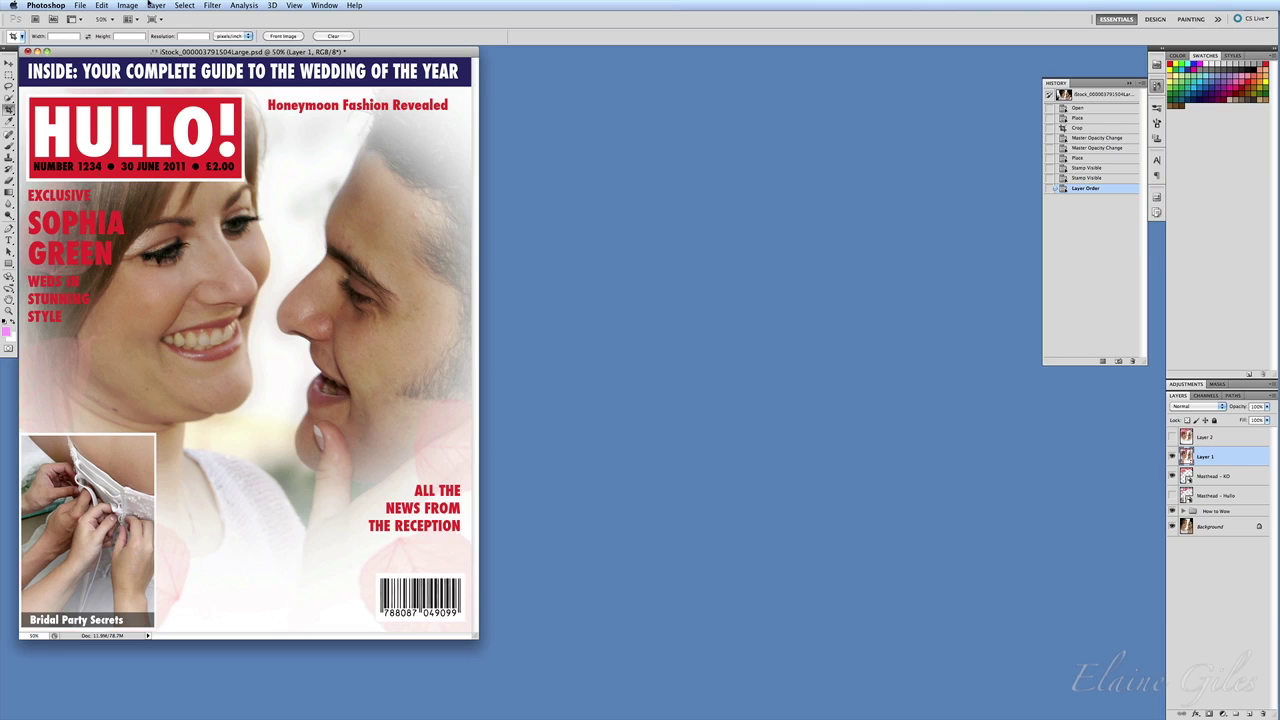
Open the magazine mock-up file Magazine-3Stack.psd.
left_click(79, 5)
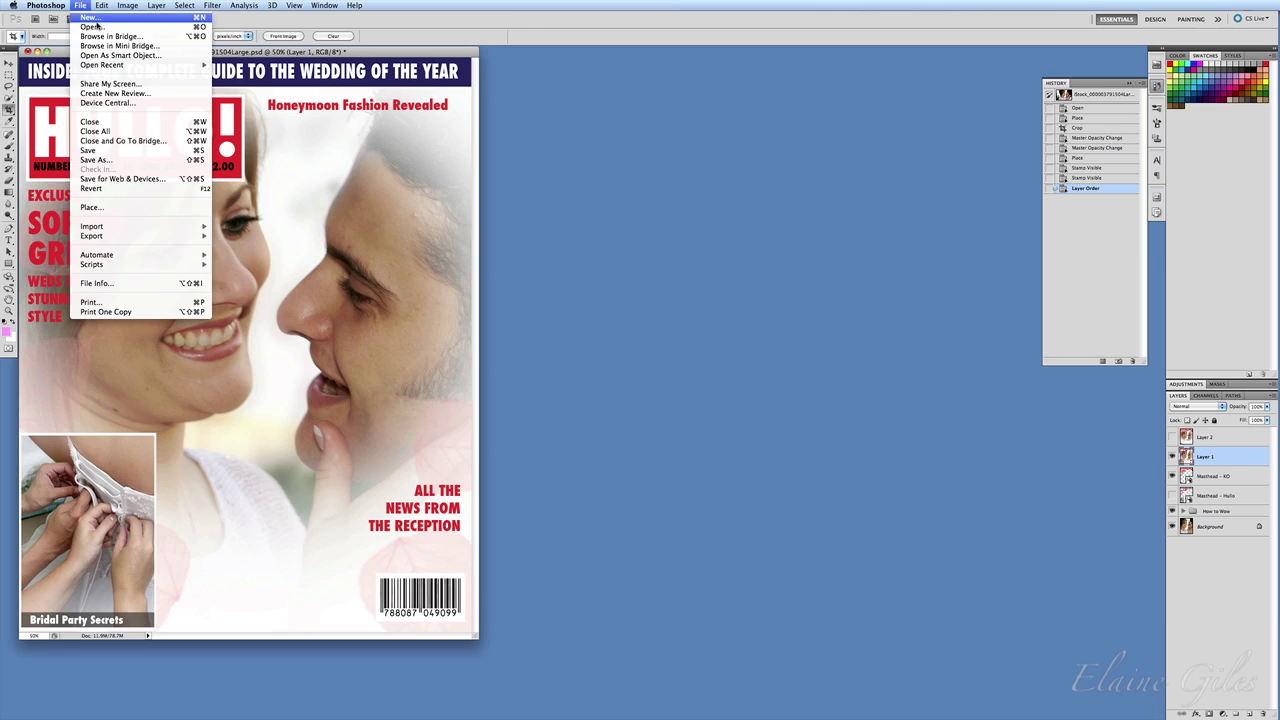
left_click(100, 32)
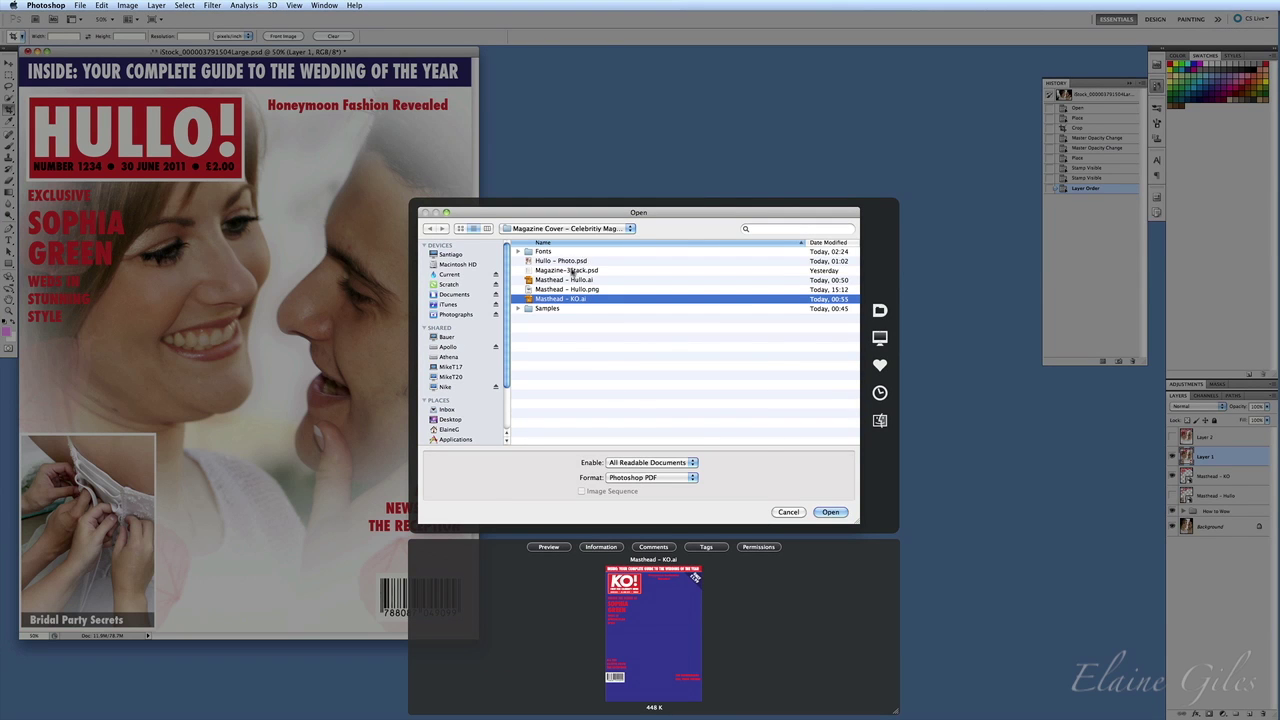
left_click(573, 271)
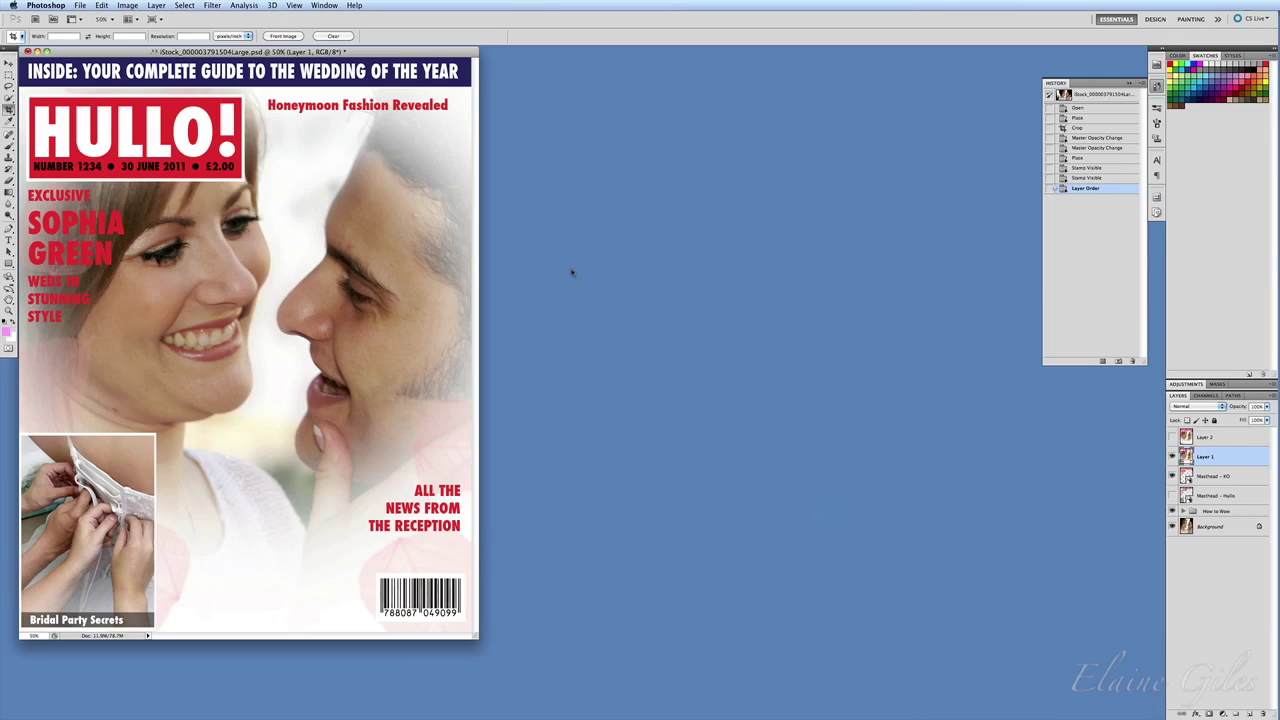
double_click(573, 271)
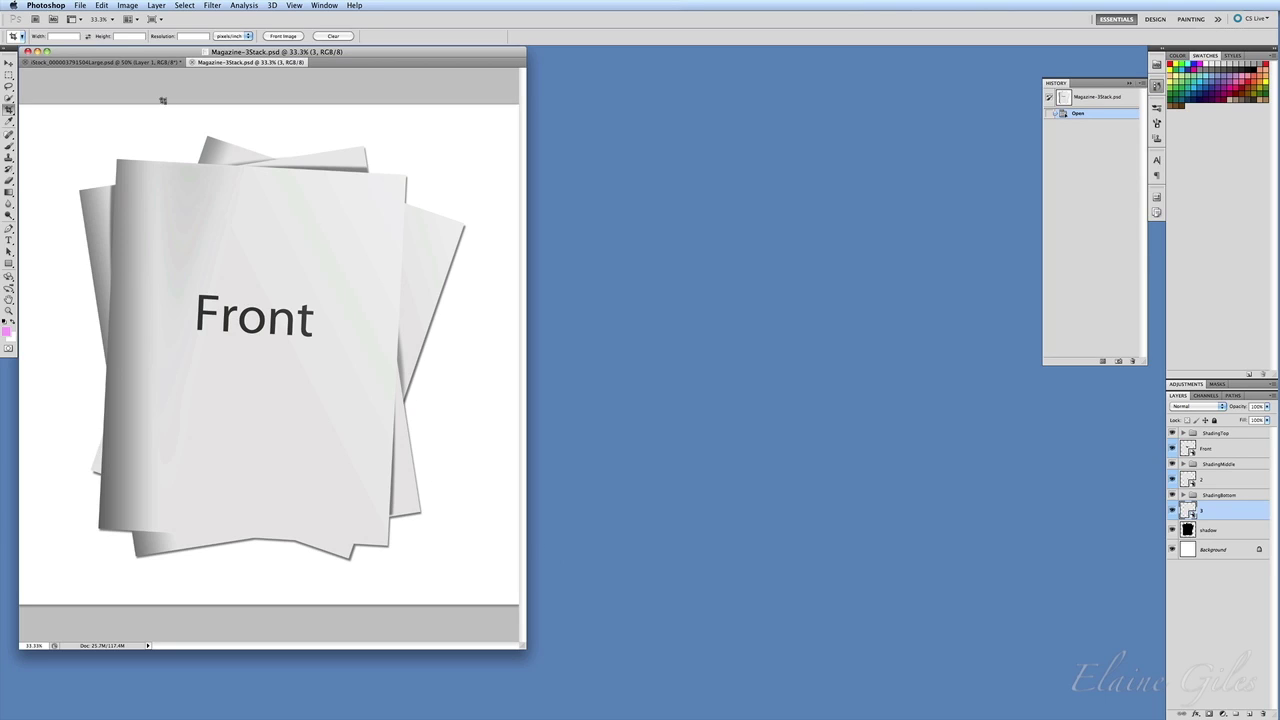
left_click(124, 63)
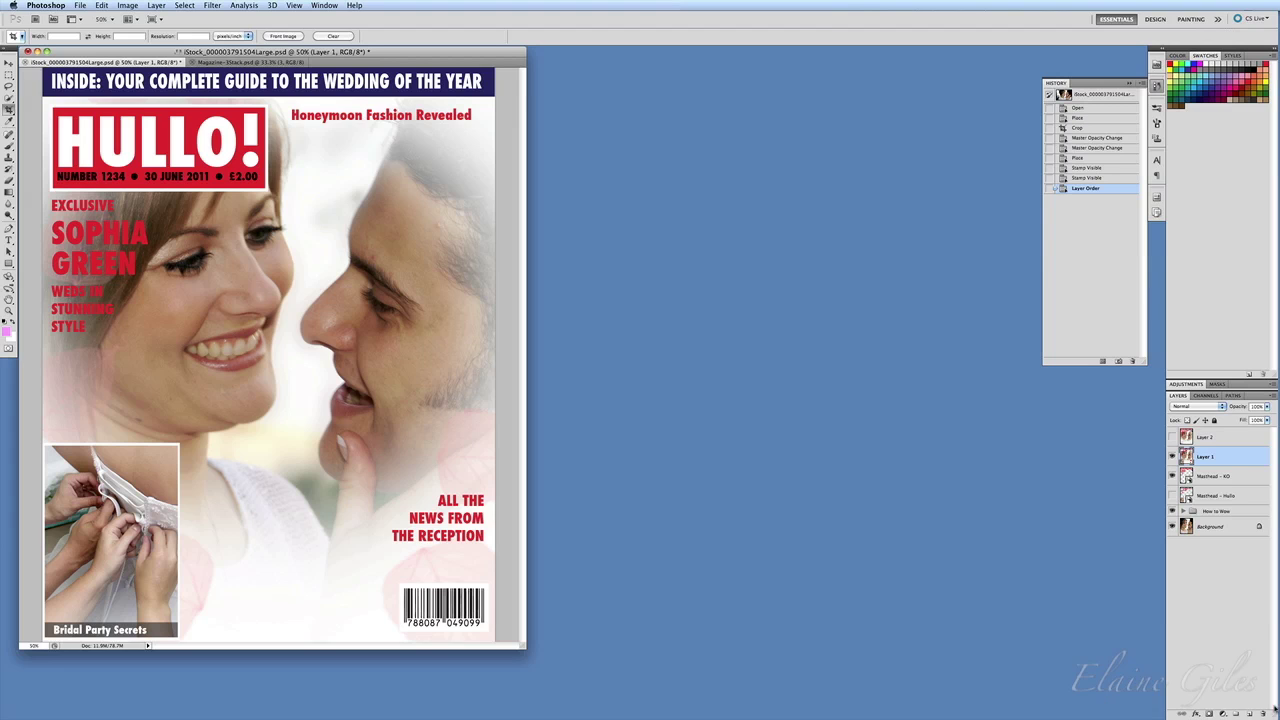
mouse_move(1278, 366)
left_click(245, 63)
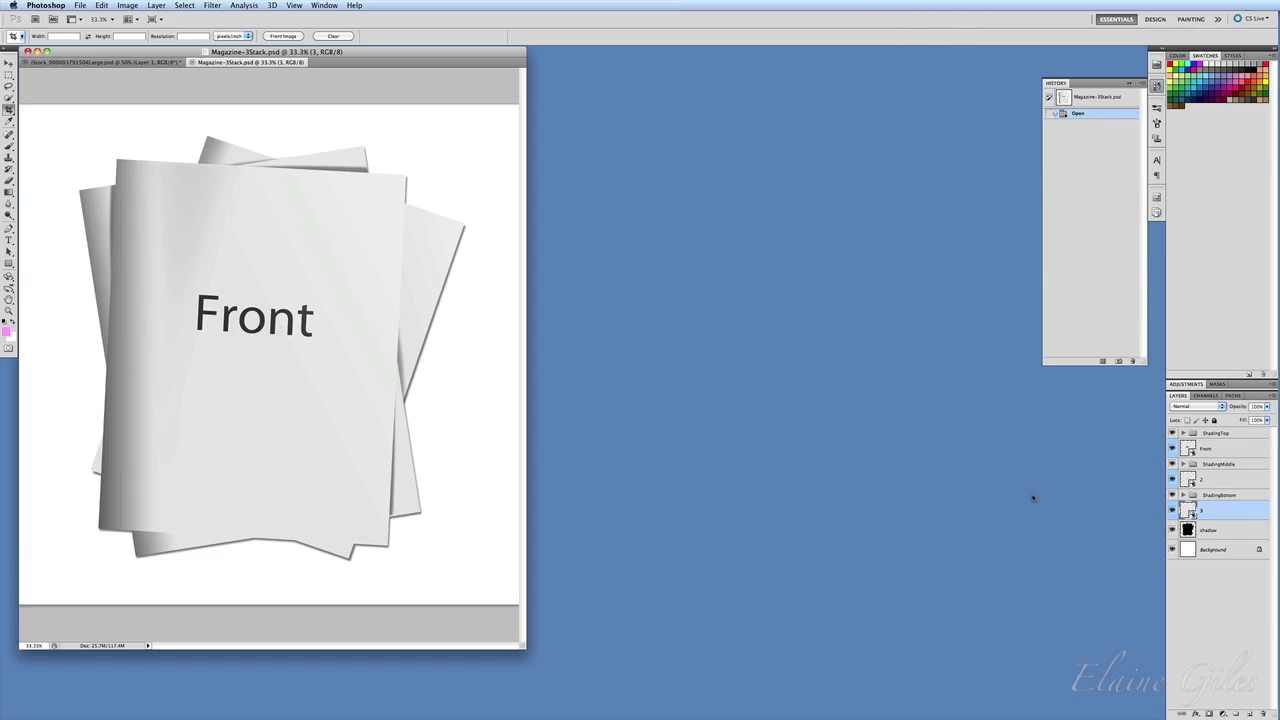
Return to the wedding cover document and copy the full canvas of the stamped HULLO! layer.
left_click(115, 64)
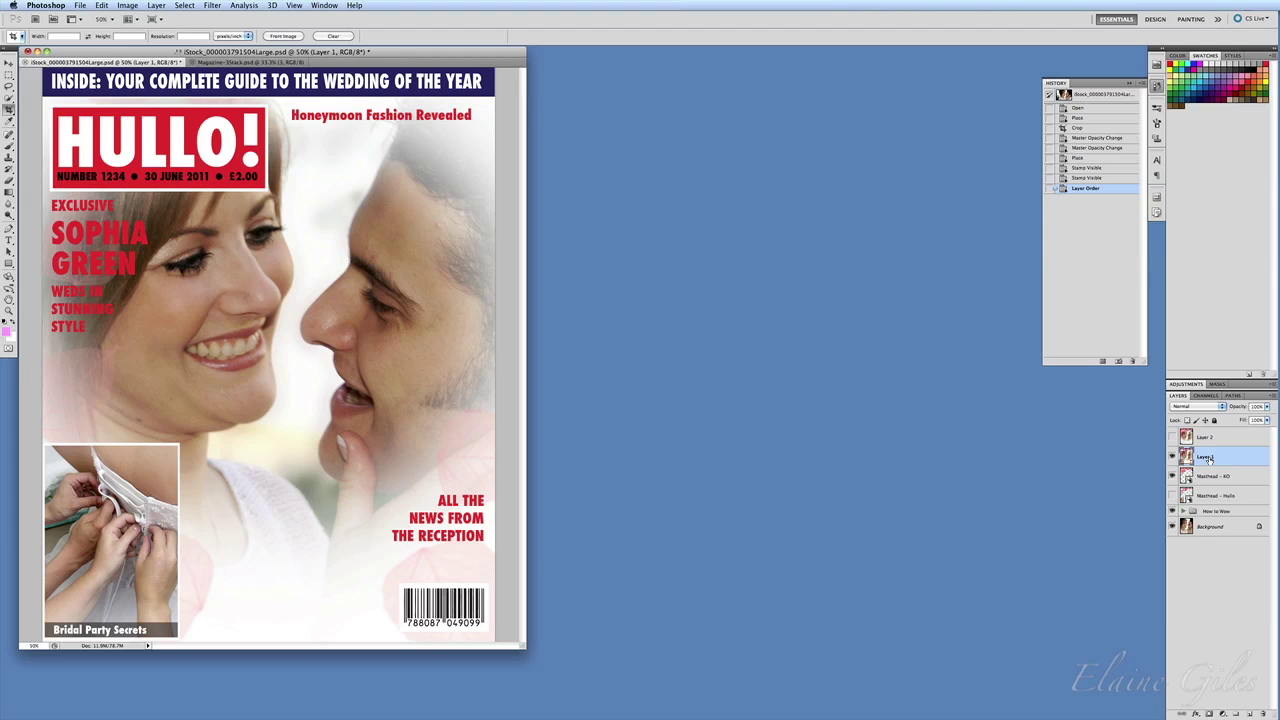
key("super+a")
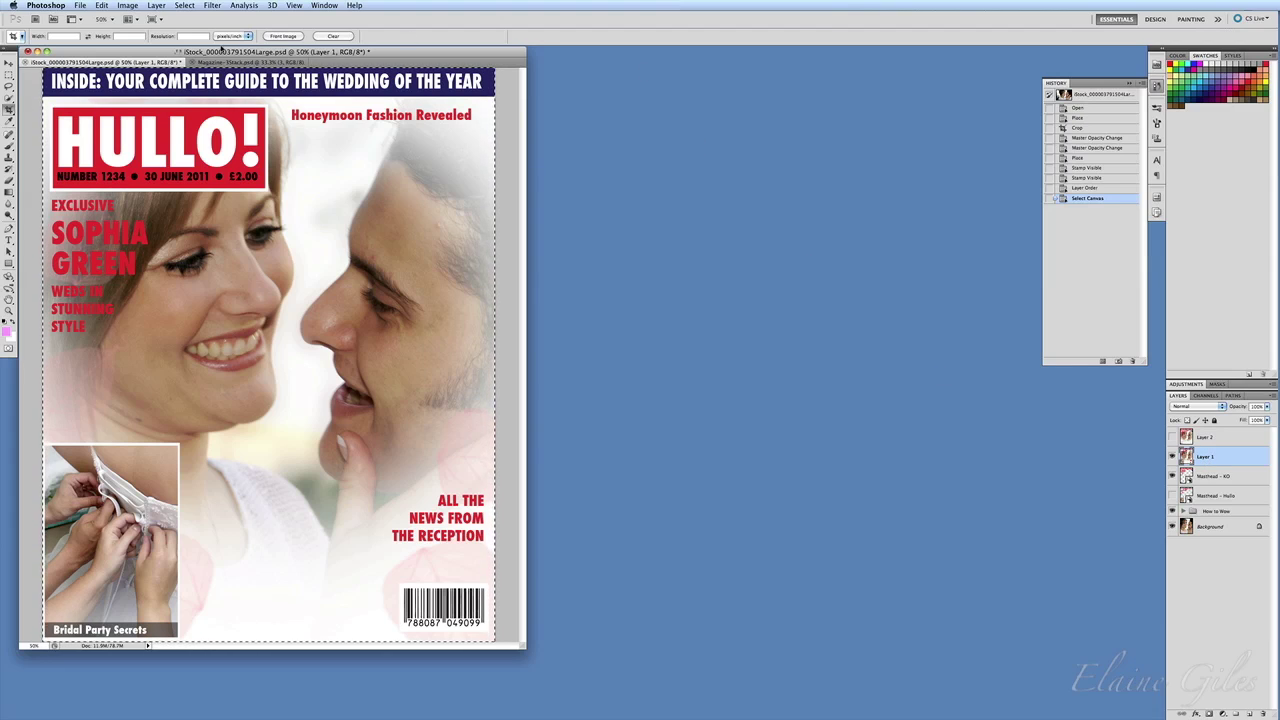
Open the contents of the Front smart object in Magazine-3Stack.psd for editing.
left_click(285, 62)
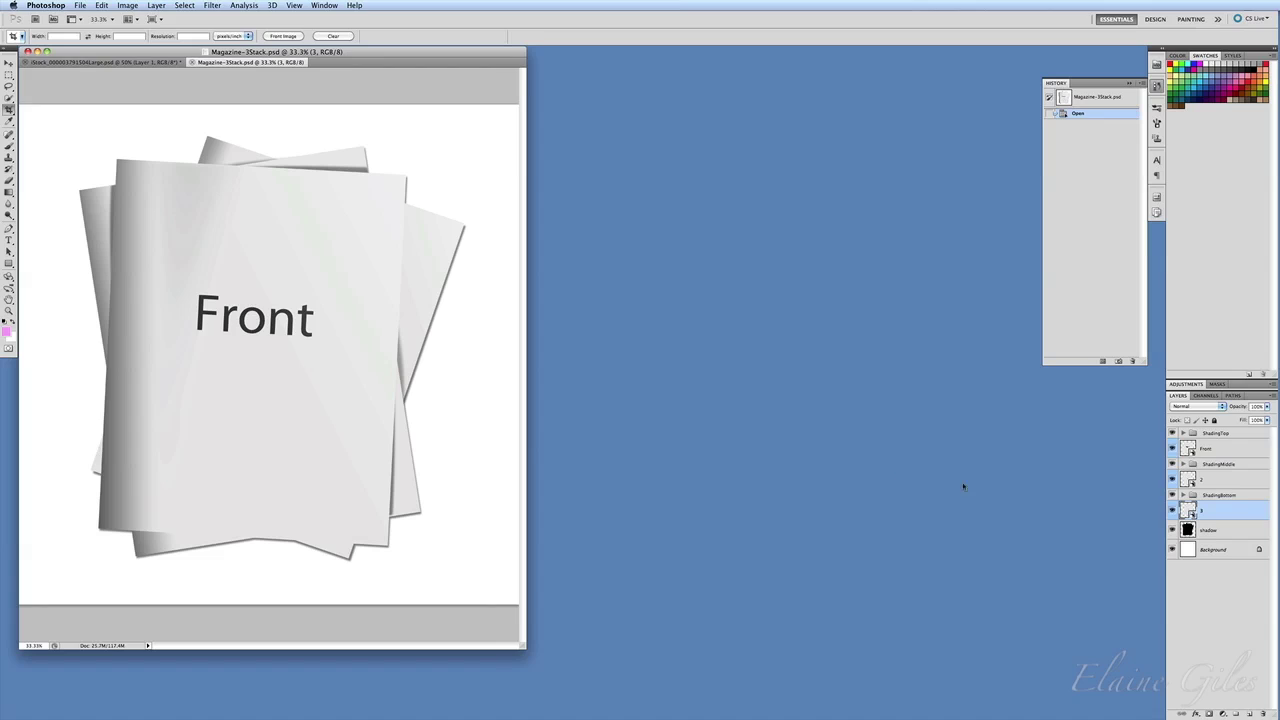
double_click(1190, 451)
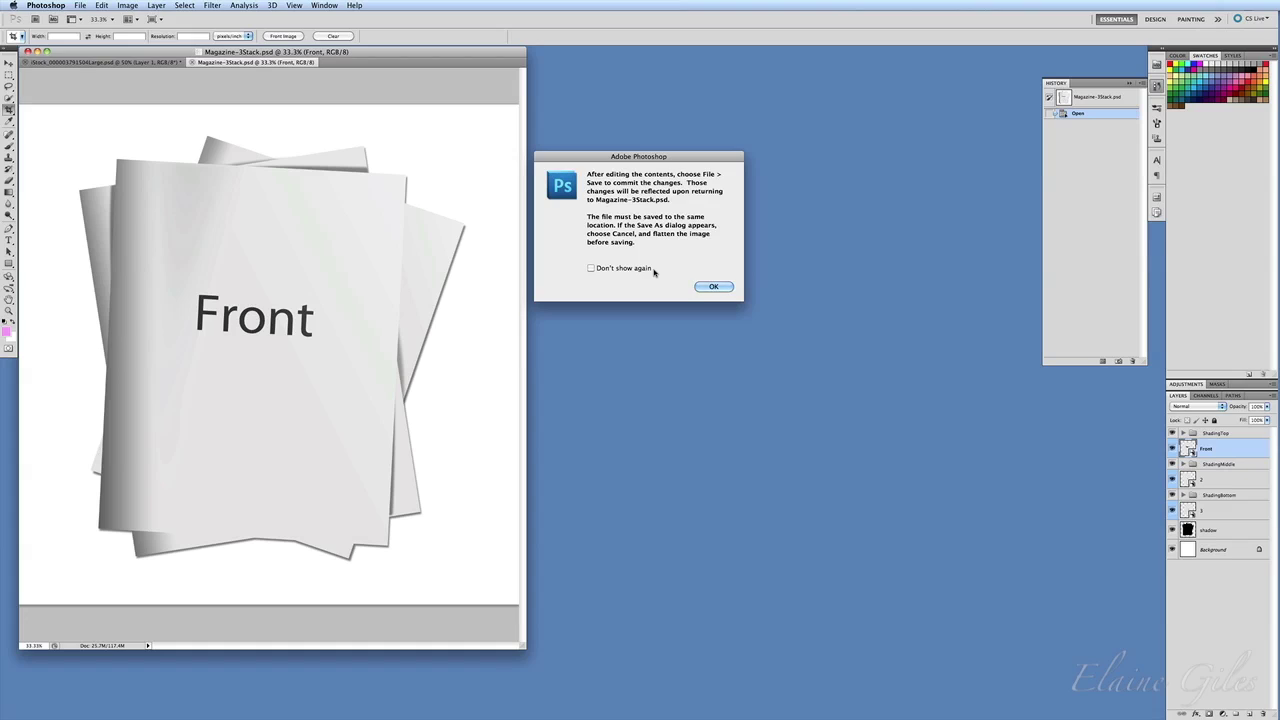
left_click(714, 288)
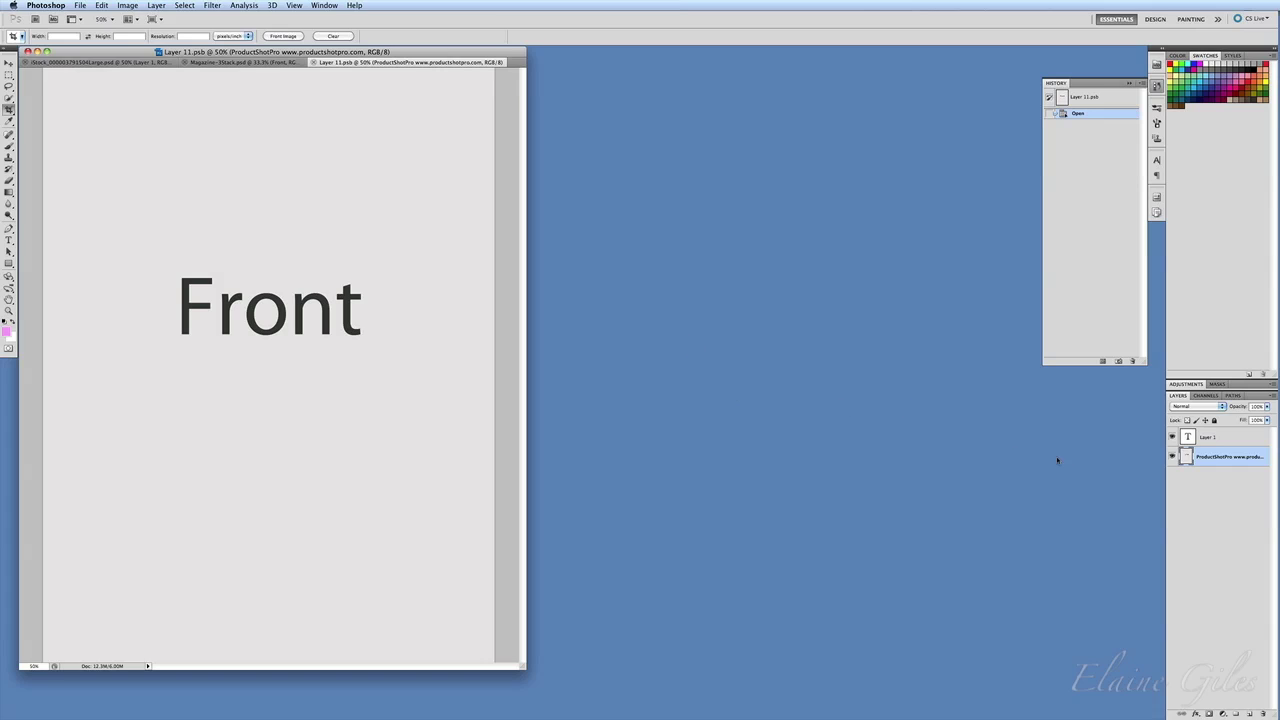
Paste the HULLO! cover directly above the base layer of the Front artwork and activate the Move tool.
left_click(1207, 438)
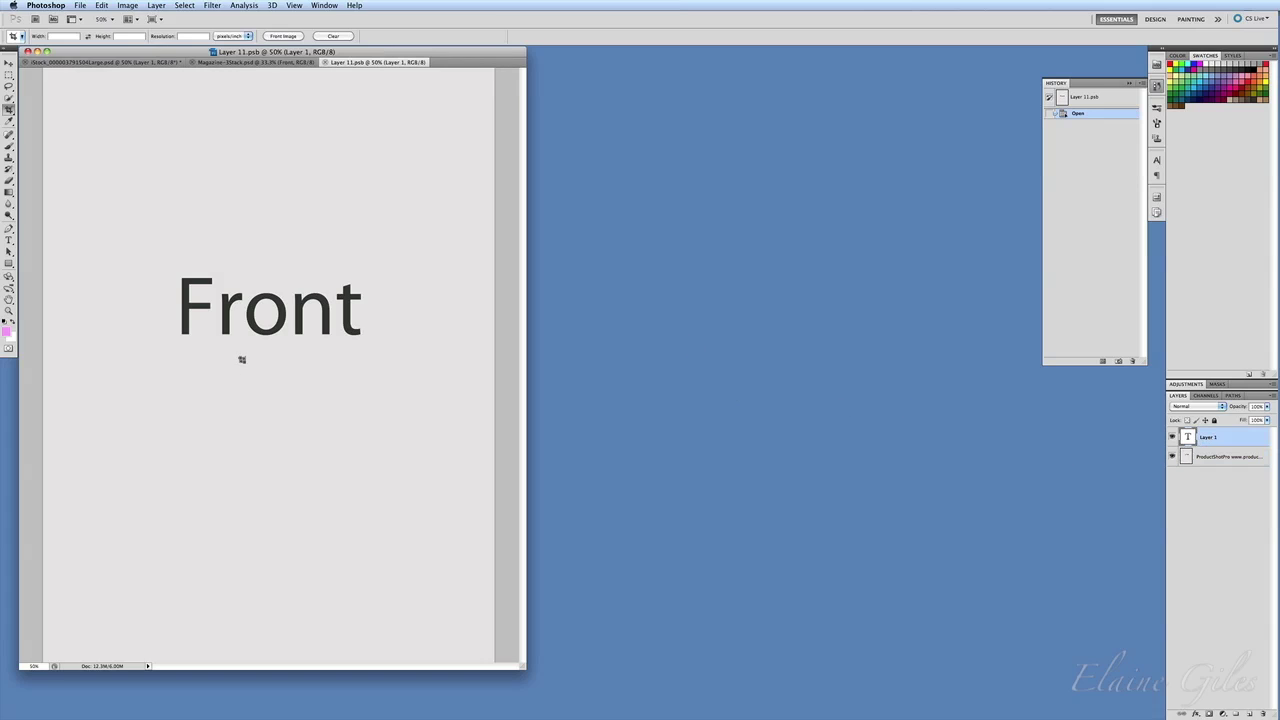
left_click(1205, 456)
key("super+v")
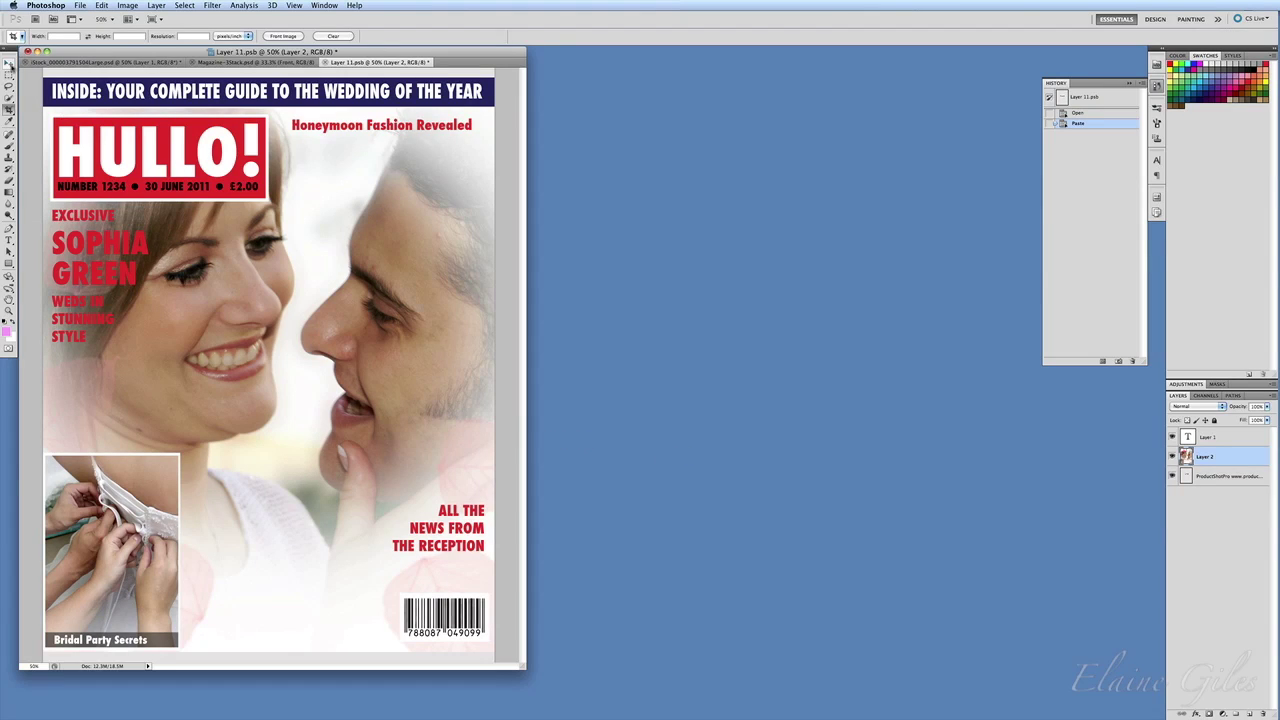
left_click(9, 65)
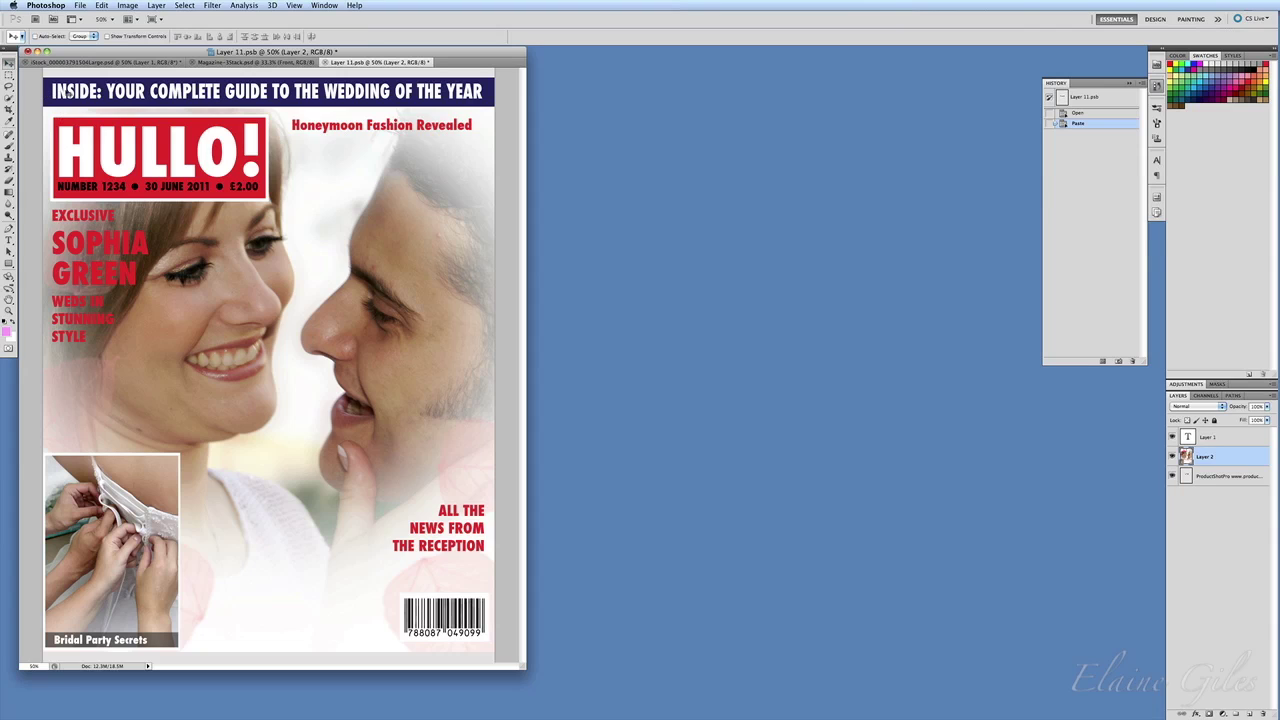
Stretch the pasted HULLO! cover vertically to fill the Front artwork's full height, then save and close the smart object contents.
key("ctrl+t")
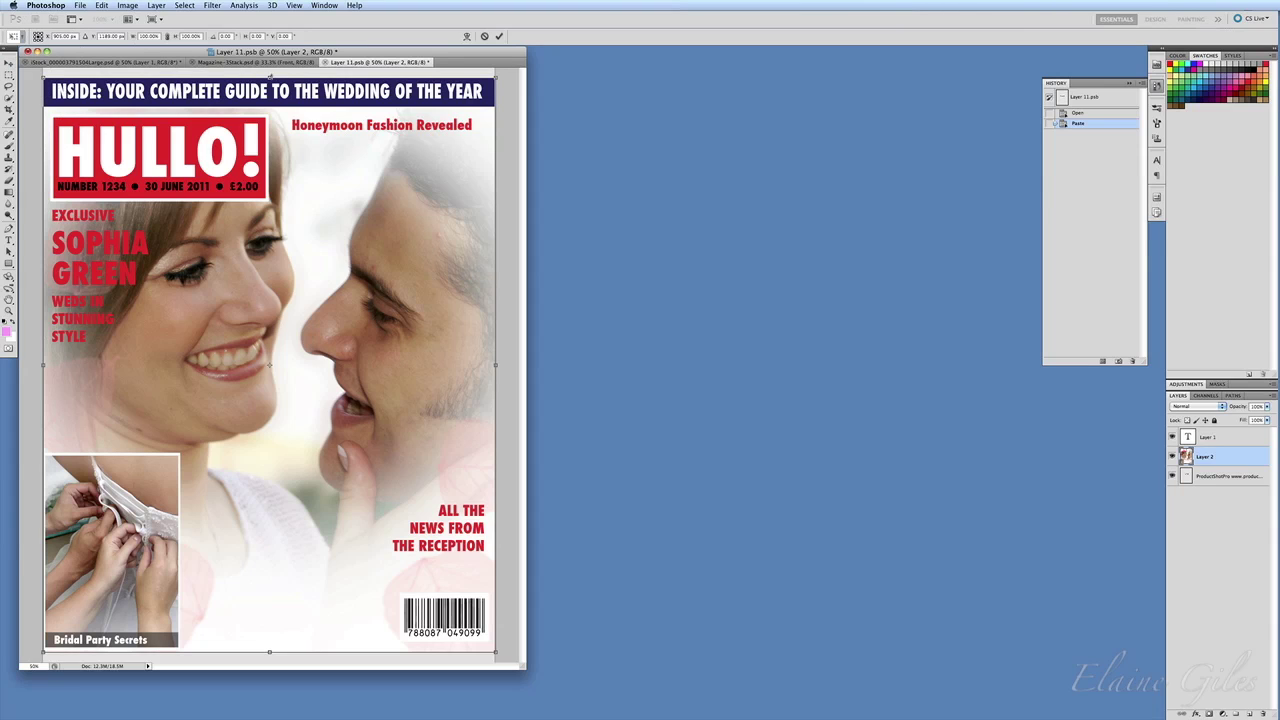
left_click_drag(269, 75, 269, 65)
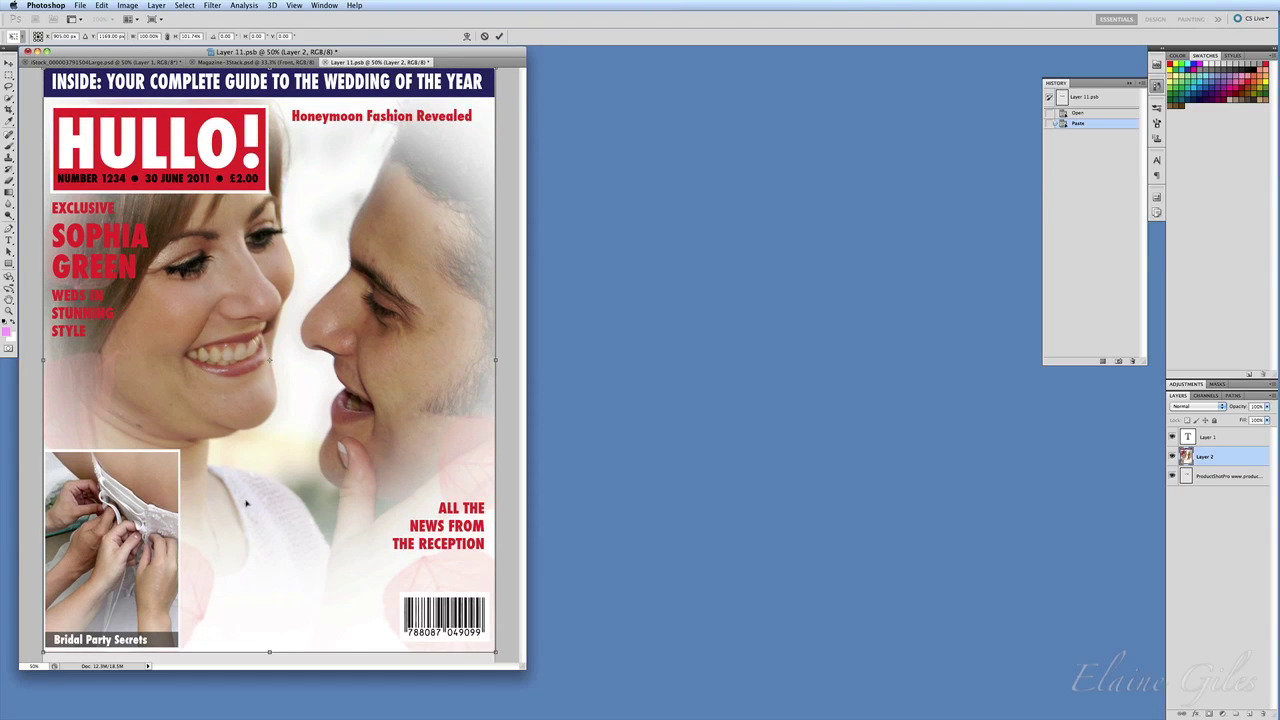
left_click_drag(269, 652, 269, 663)
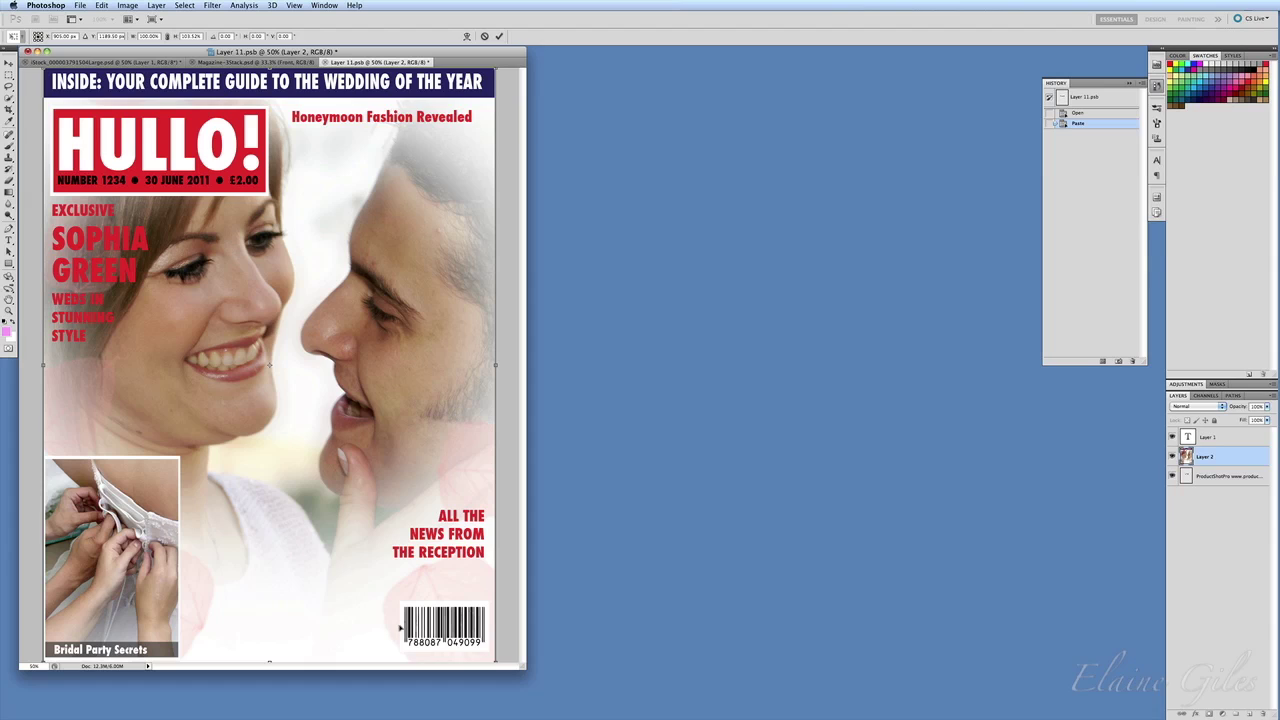
key("Return")
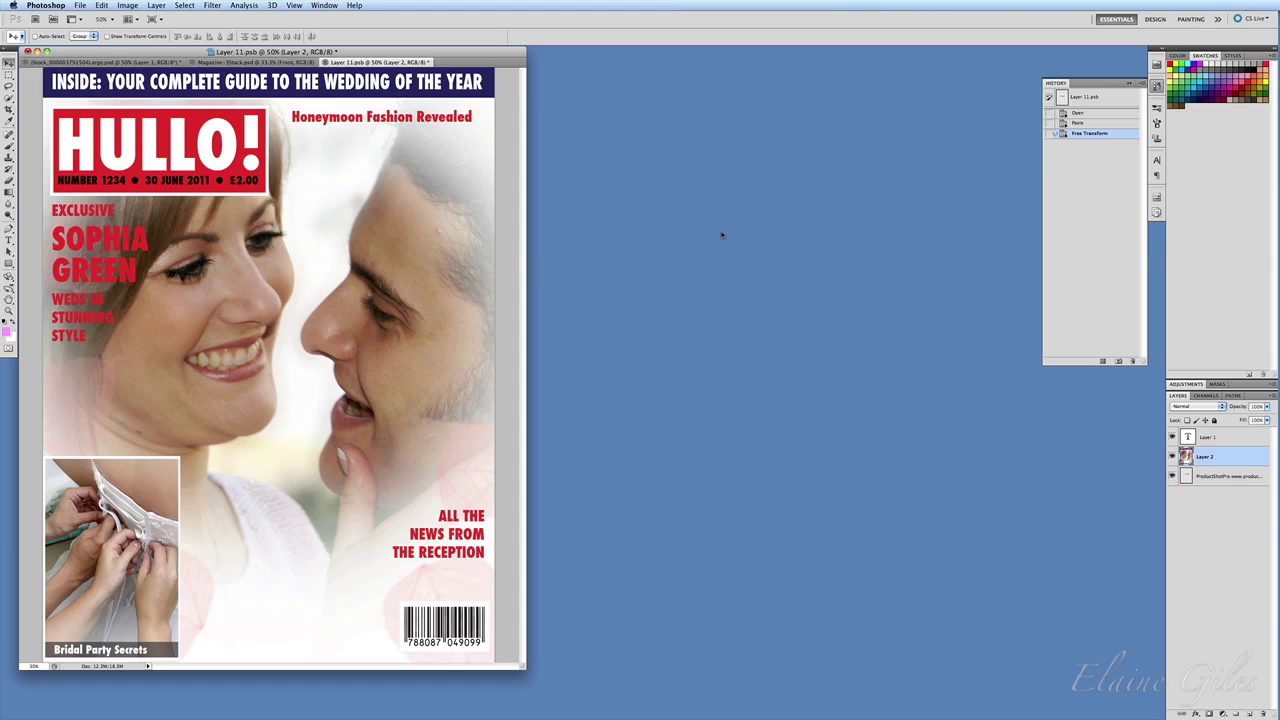
key("super+w")
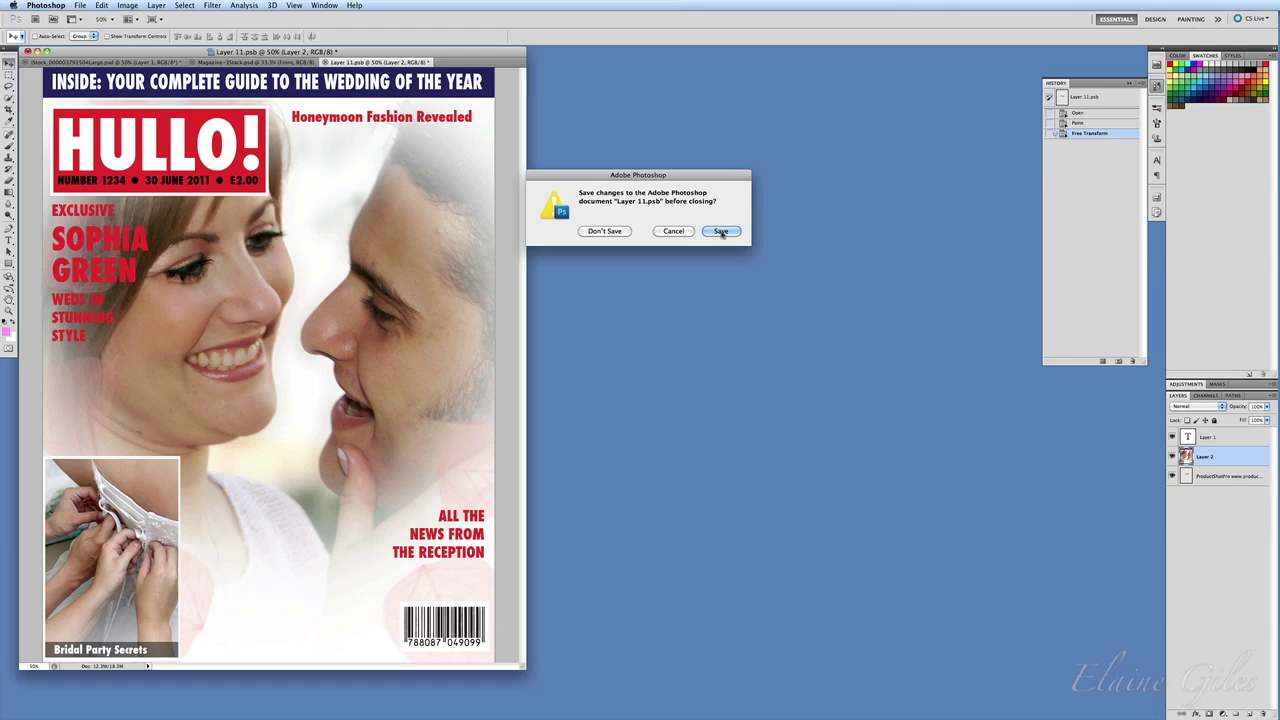
left_click(721, 231)
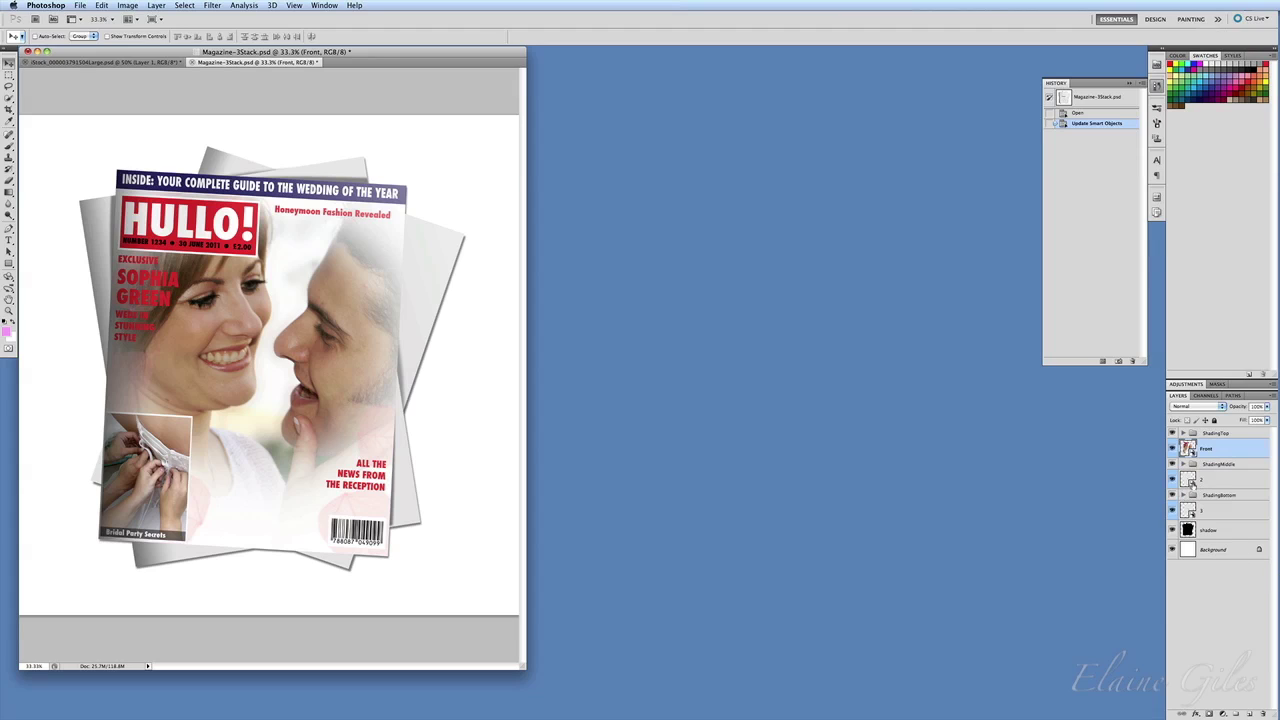
Open the contents of smart object 2 in the magazine mock-up and paste the HULLO! cover into it.
double_click(1189, 484)
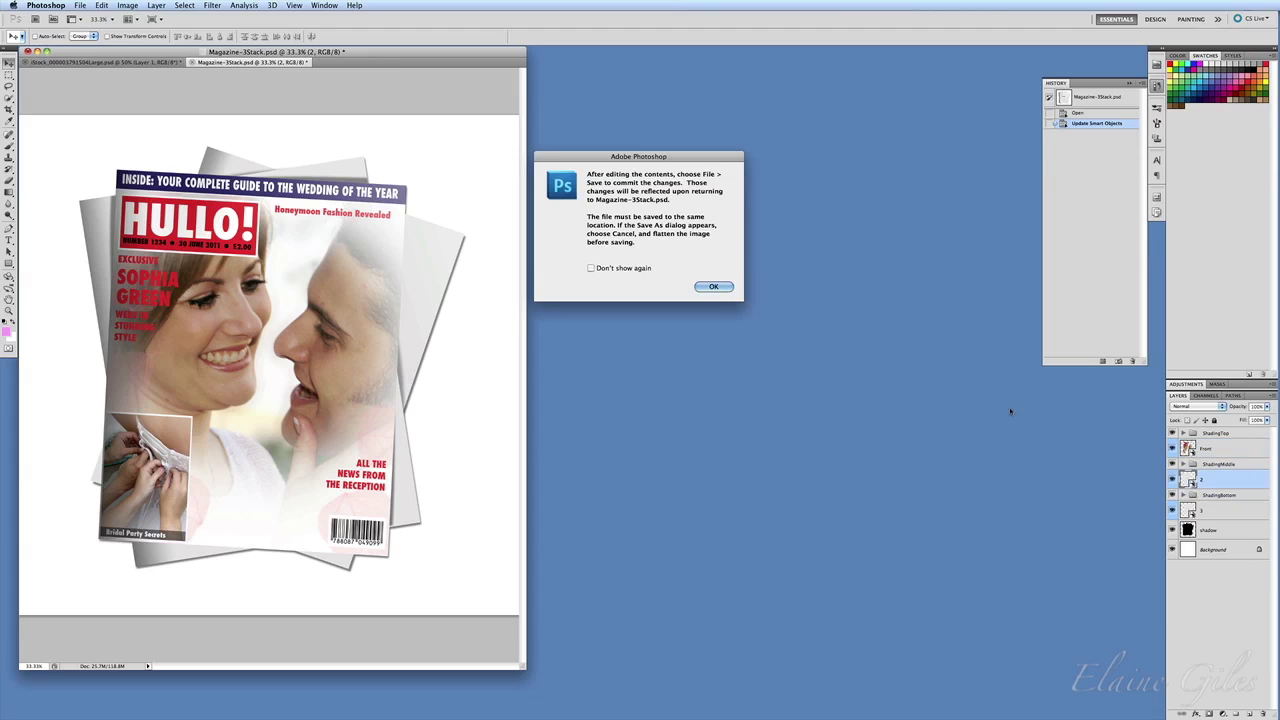
left_click(713, 288)
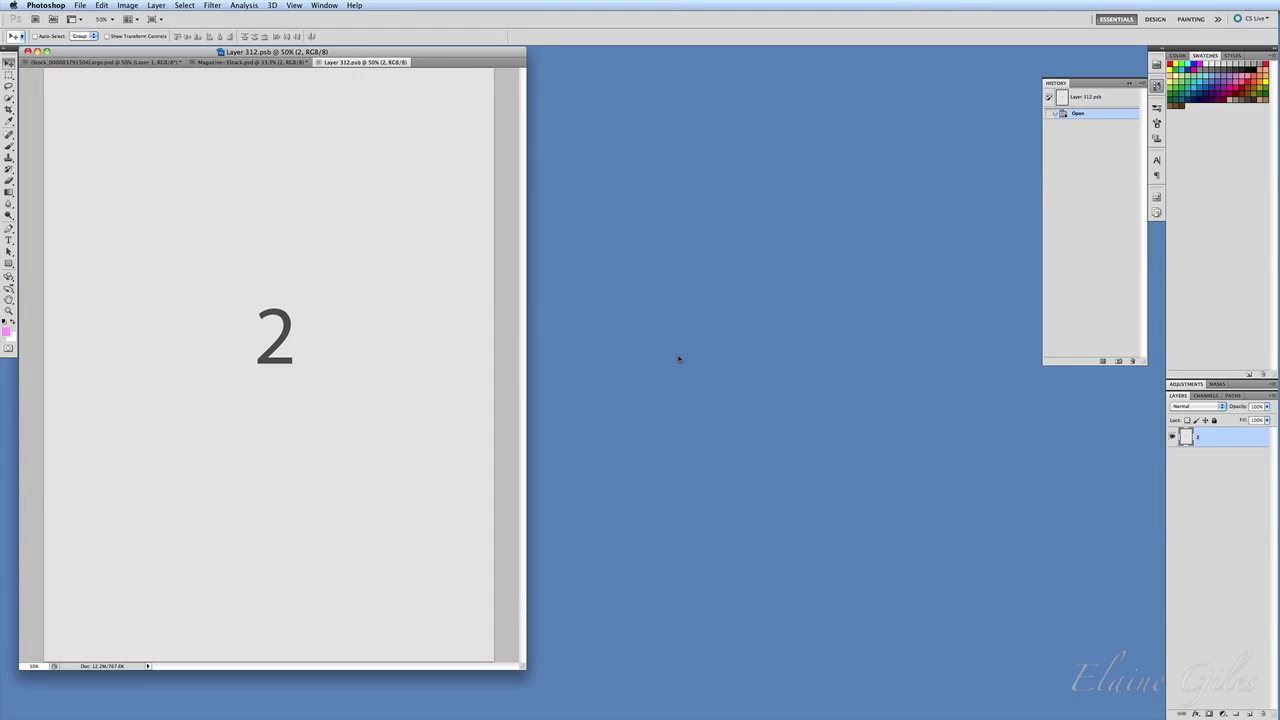
key("super+v")
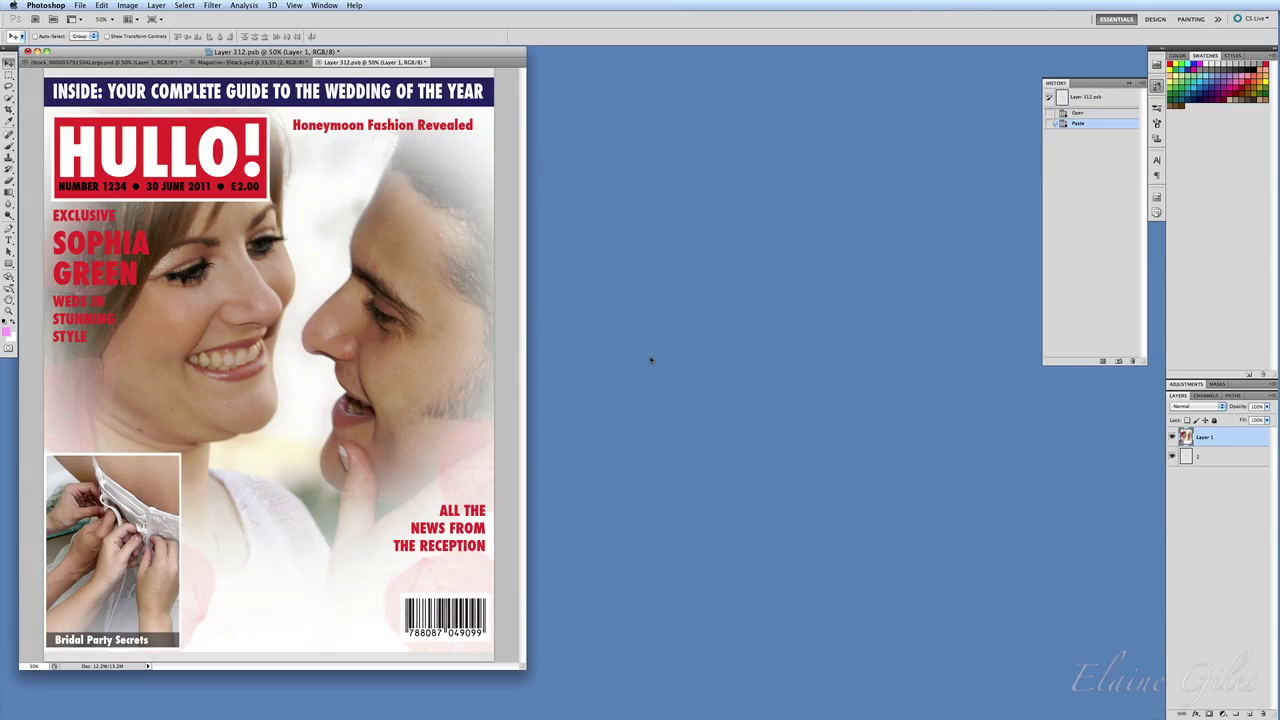
Stretch the HULLO! cover to the full height of magazine 2's artwork, apply the transformation, and save and close the contents.
key("super+t")
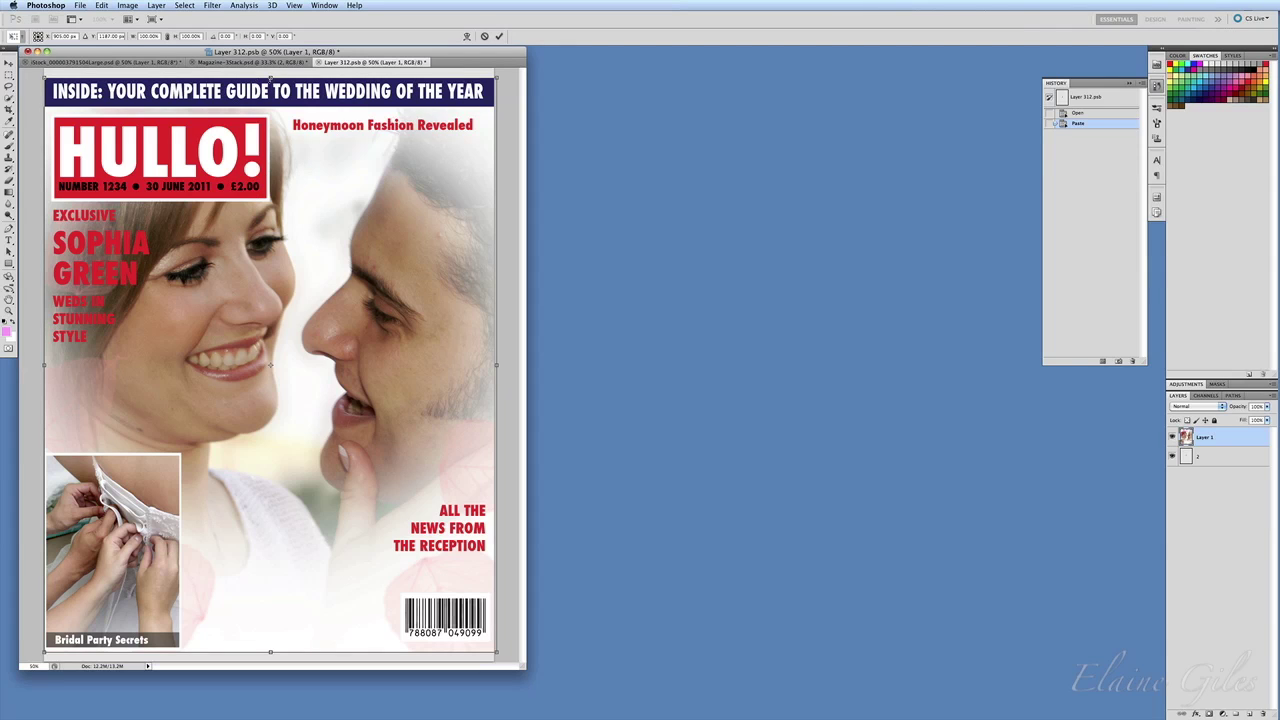
left_click_drag(270, 76, 271, 68)
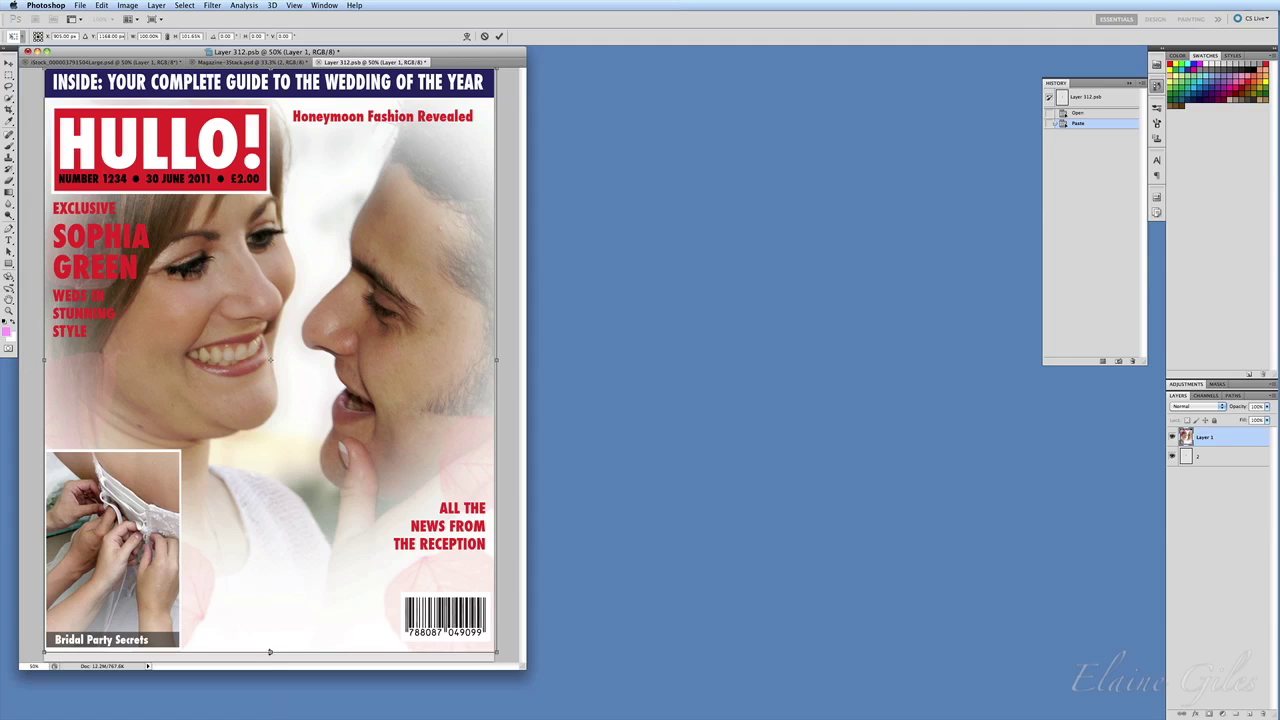
left_click_drag(270, 653, 269, 661)
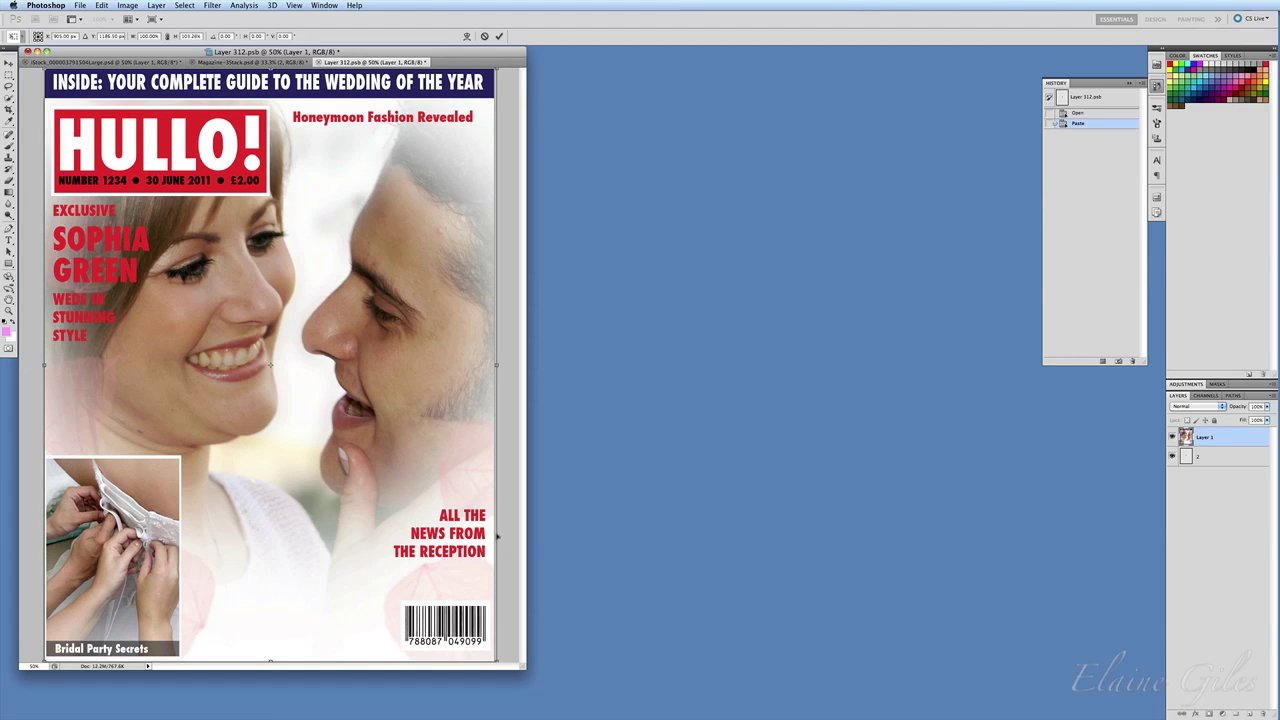
key("v")
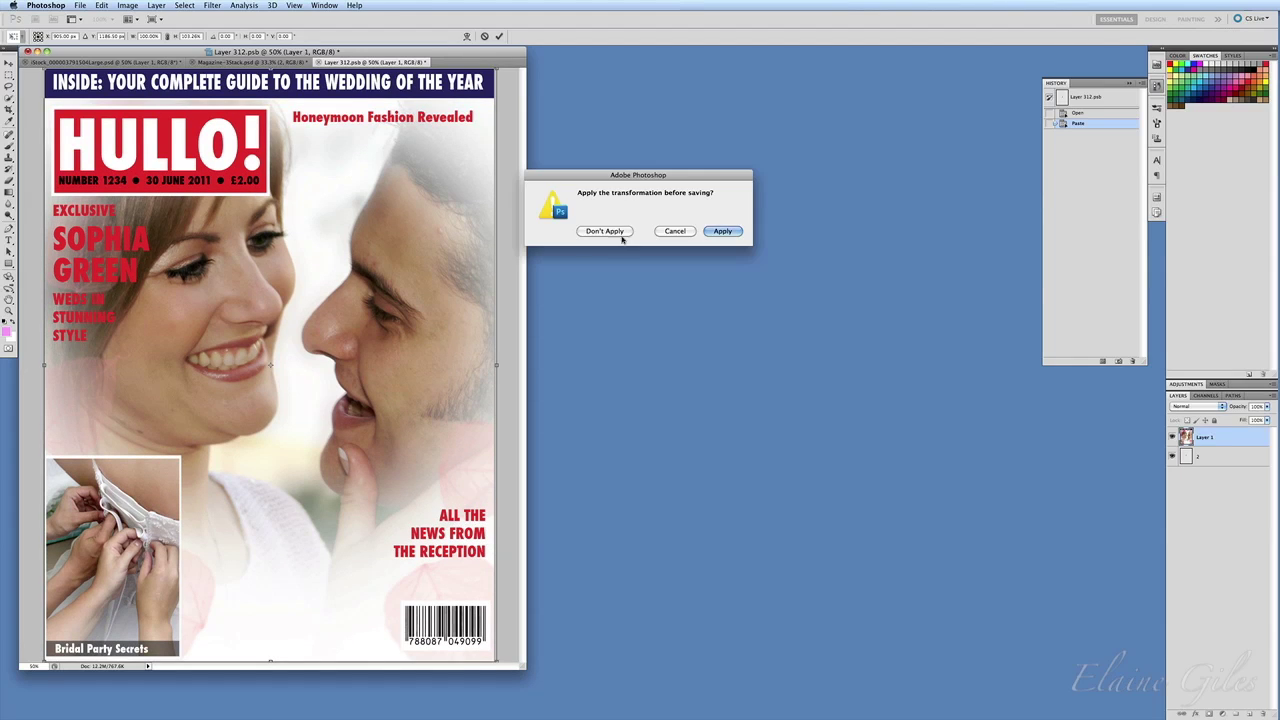
left_click(718, 231)
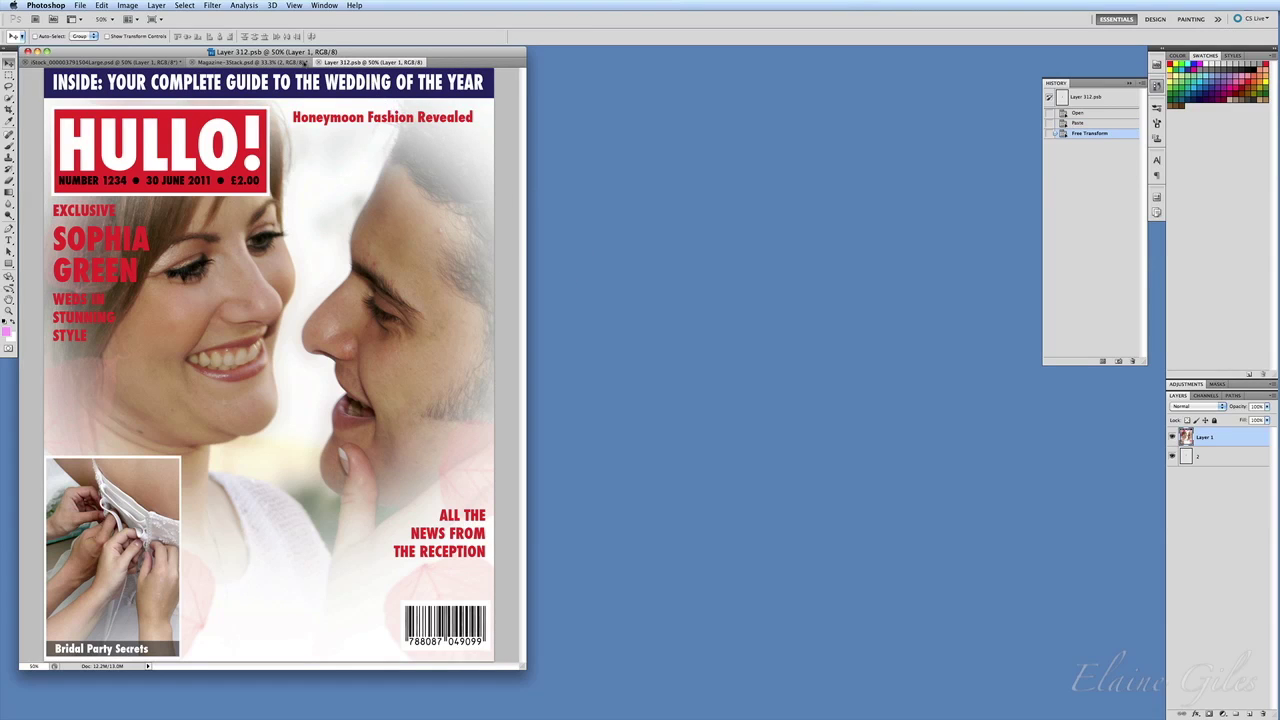
left_click(318, 62)
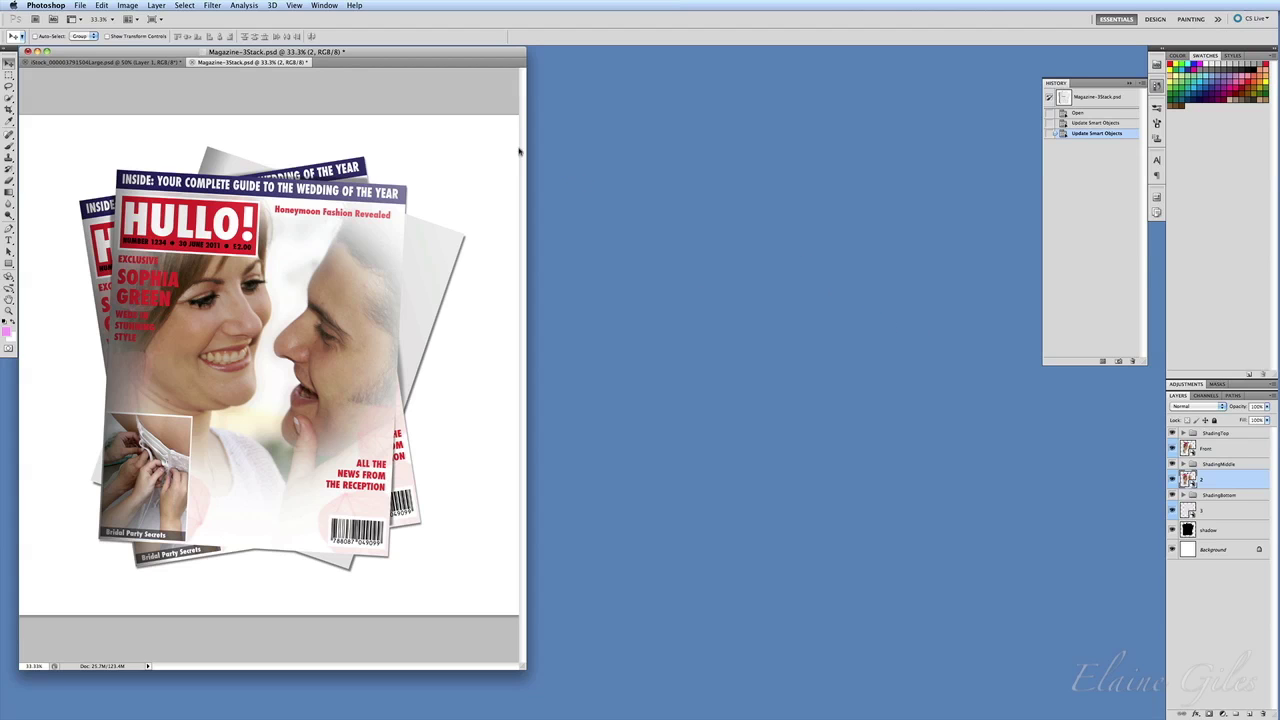
In the wedding cover document, hide the stamped HULLO! layer, show the stamped KO! layer and select the full canvas.
left_click(143, 62)
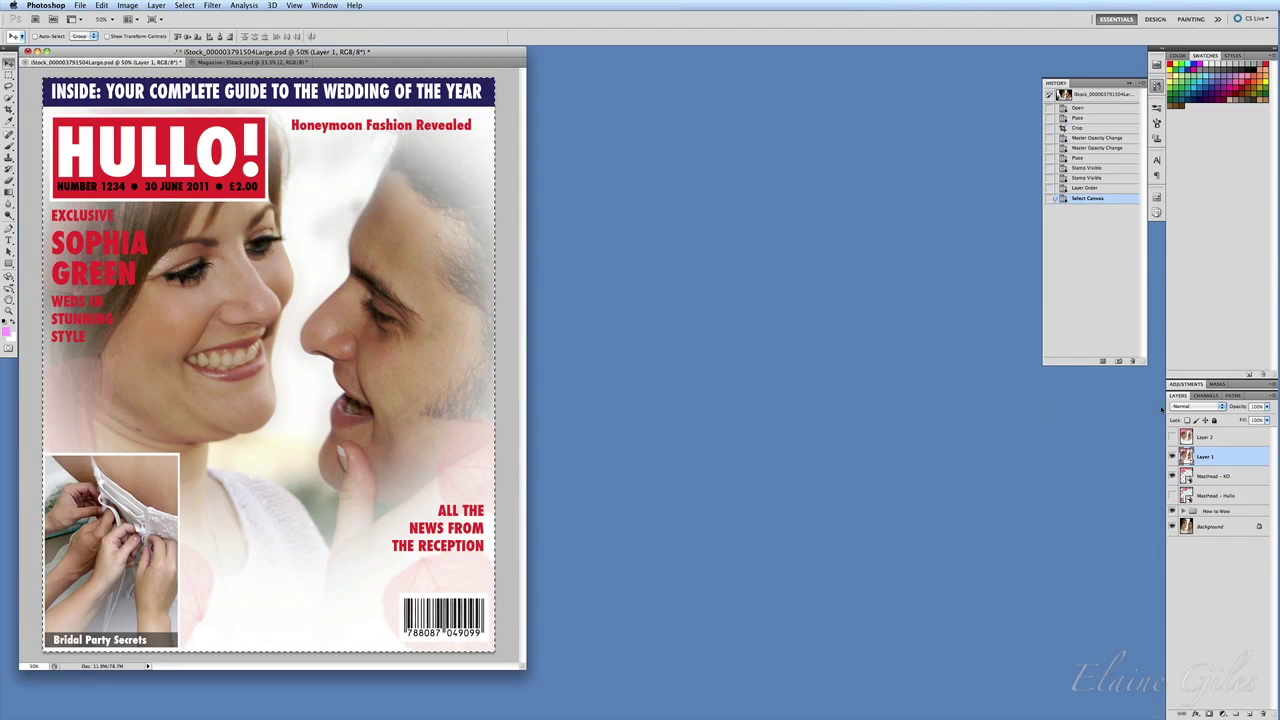
left_click(1173, 456)
left_click(1173, 437)
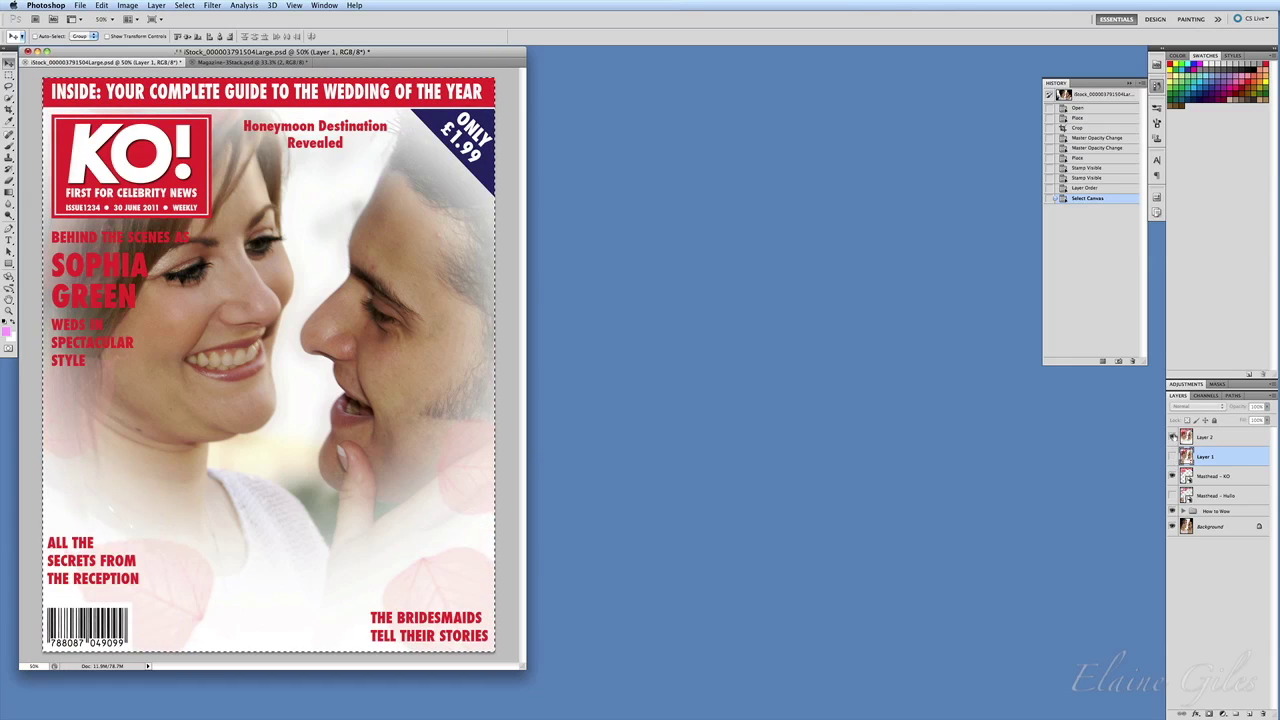
key("super+a")
Return to Magazine-3Stack.psd and open the contents of smart object 3 for editing.
left_click(273, 62)
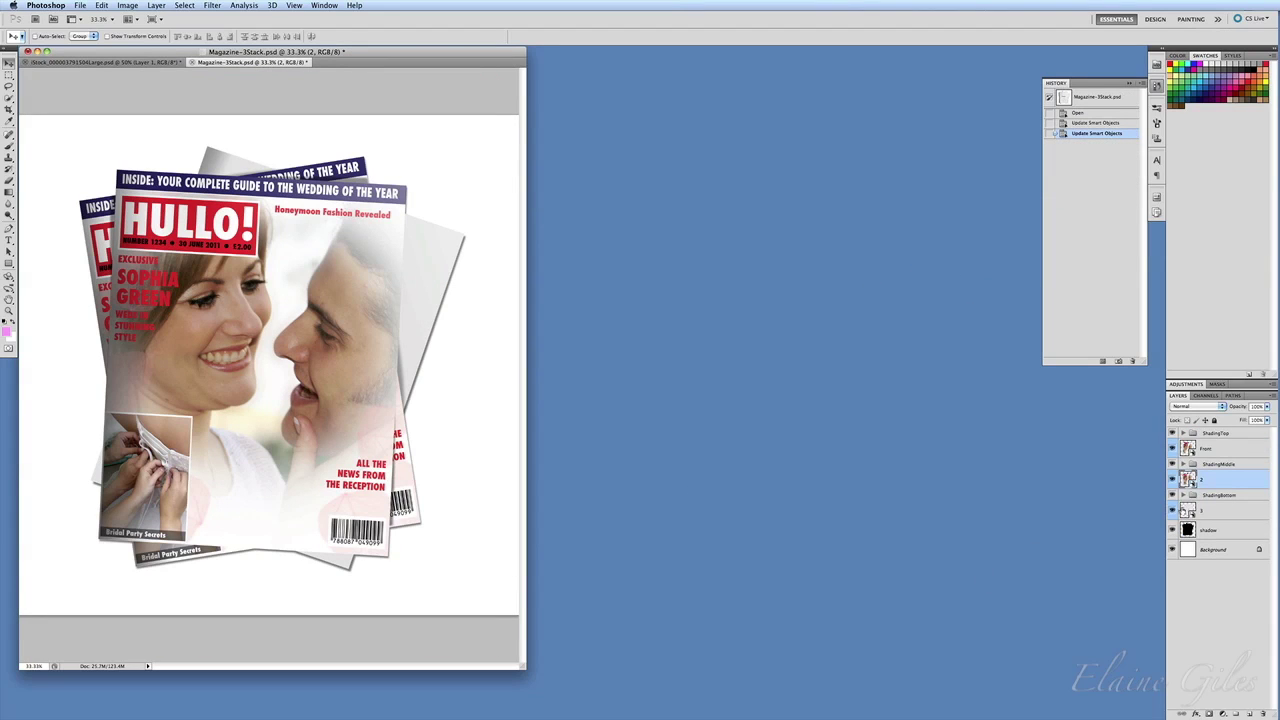
double_click(1188, 511)
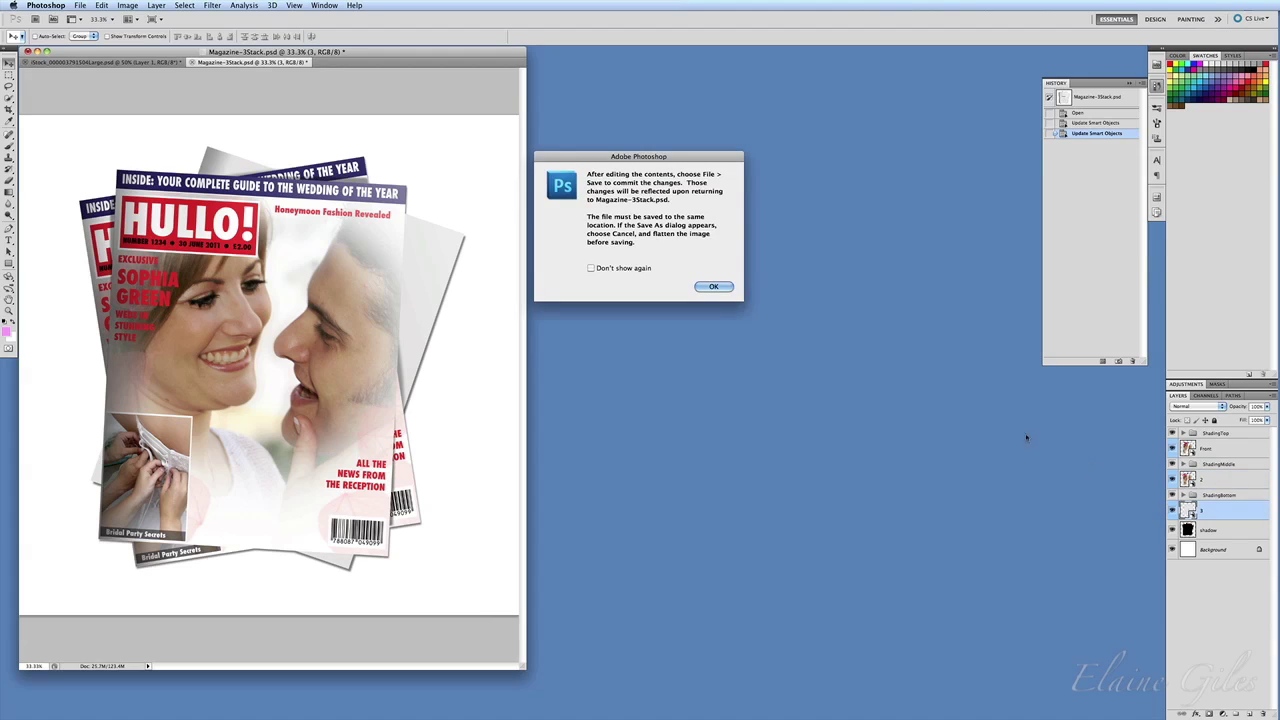
left_click(713, 286)
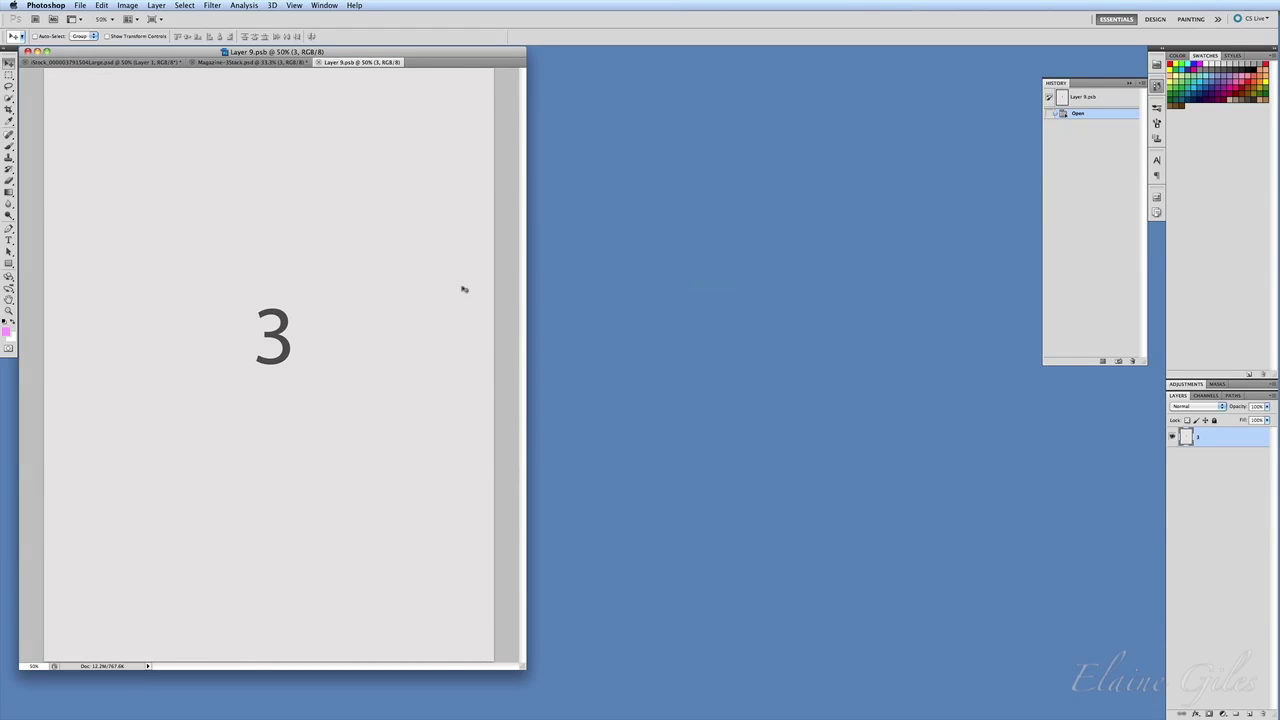
key("super+v")
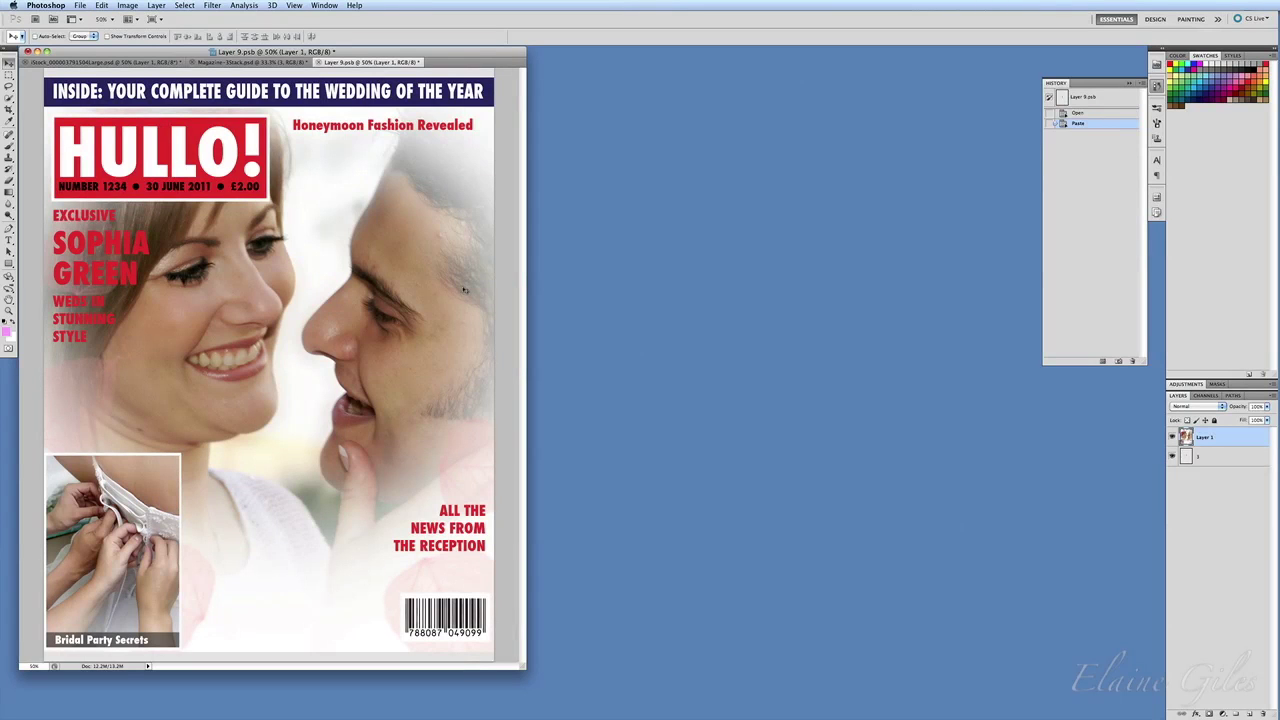
key("super+t")
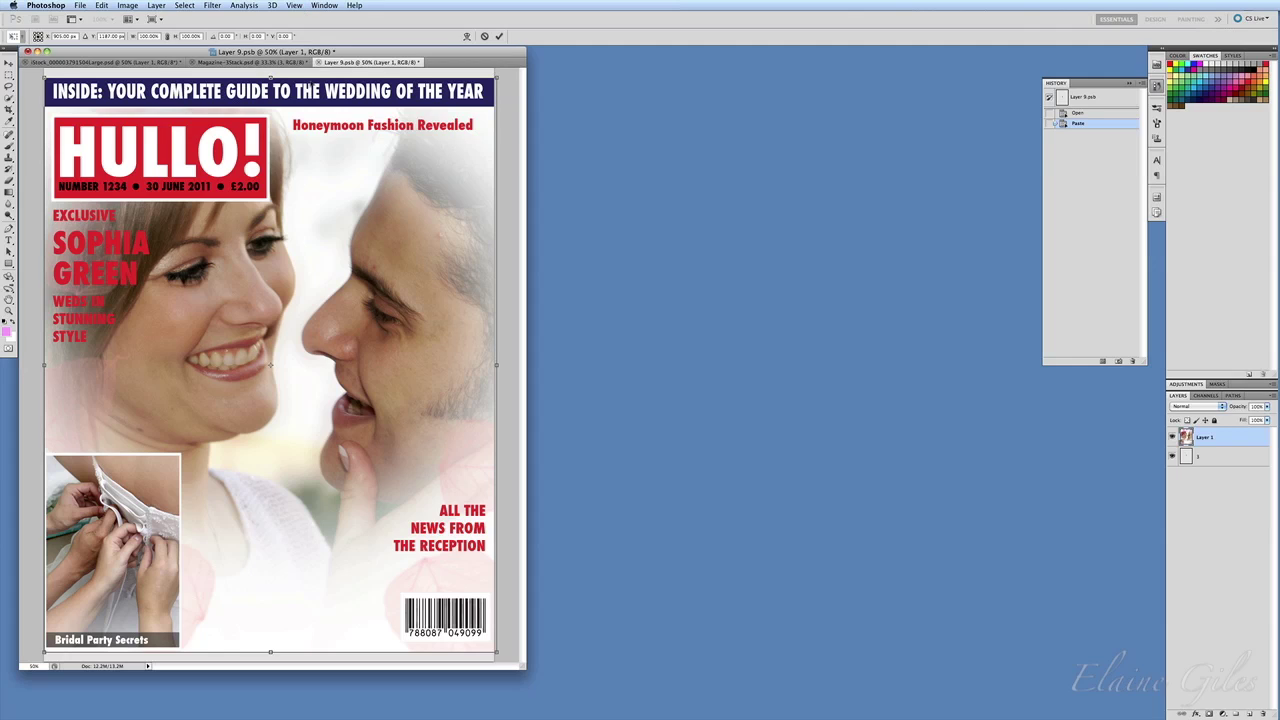
key("Return")
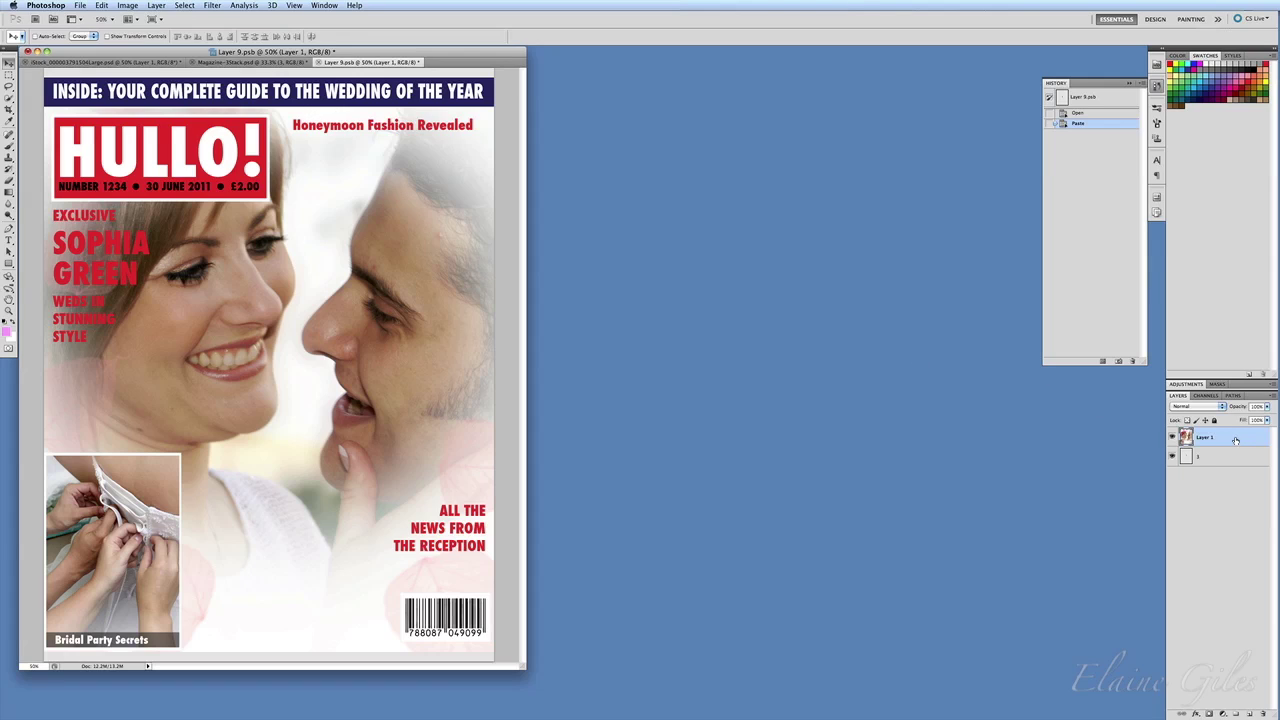
left_click_drag(1236, 441, 1263, 713)
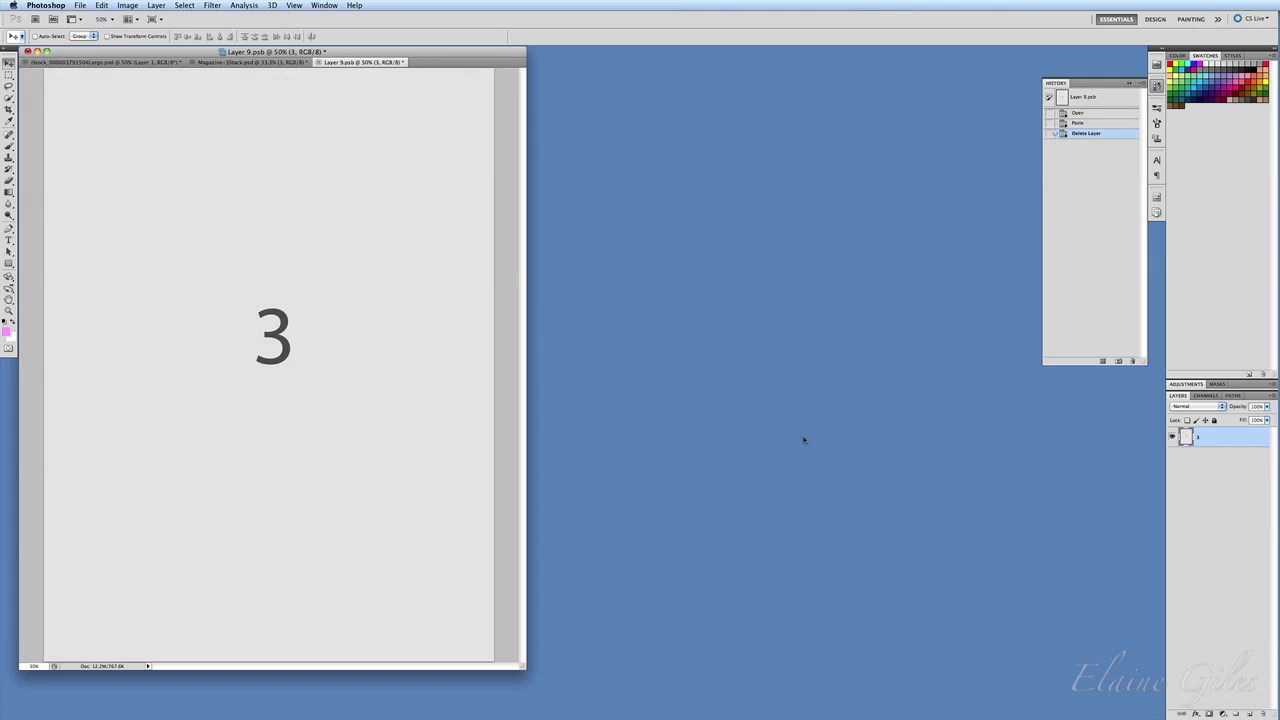
Copy the stamped KO! layer from the wedding cover document and paste it into magazine 3's artwork.
left_click(104, 62)
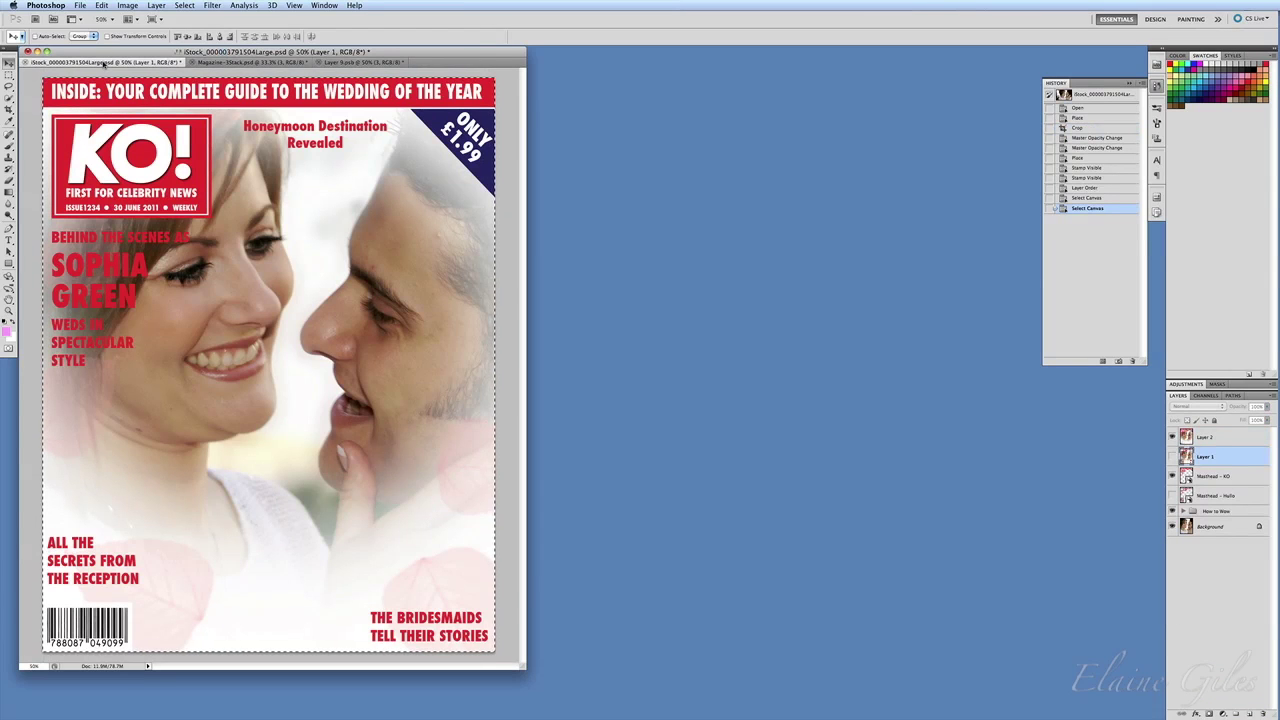
left_click(1210, 439)
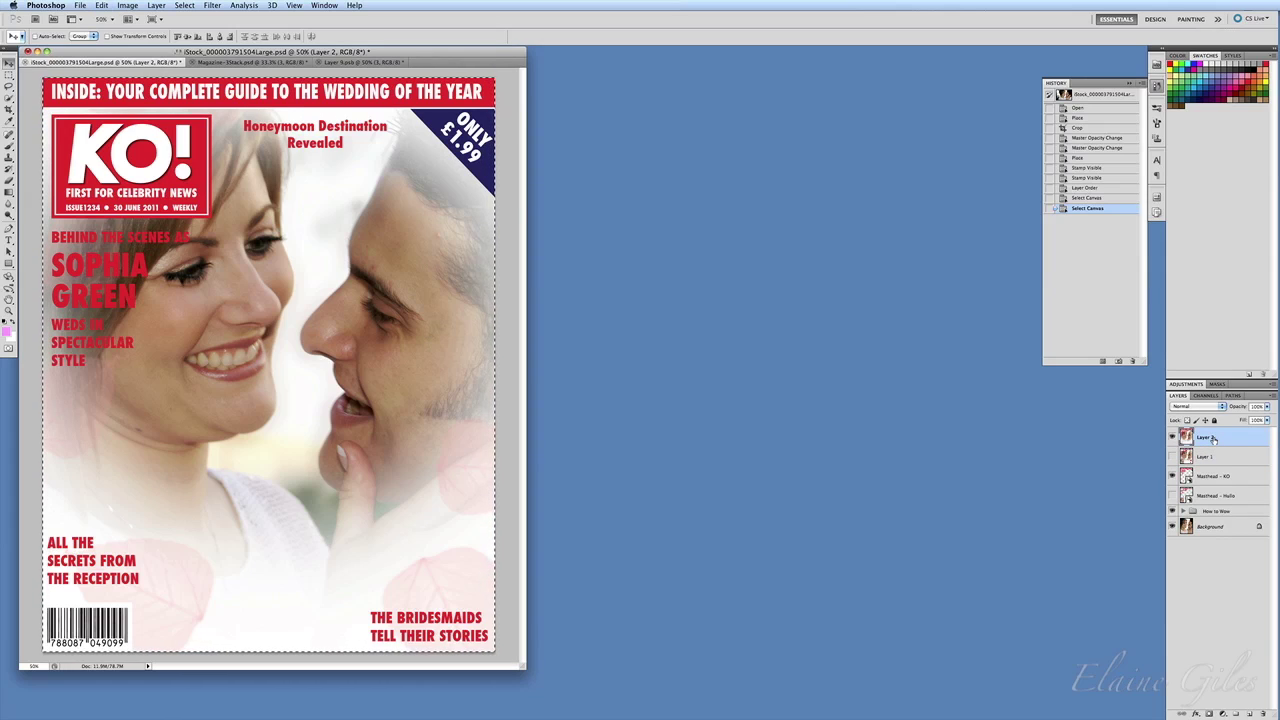
left_click(343, 62)
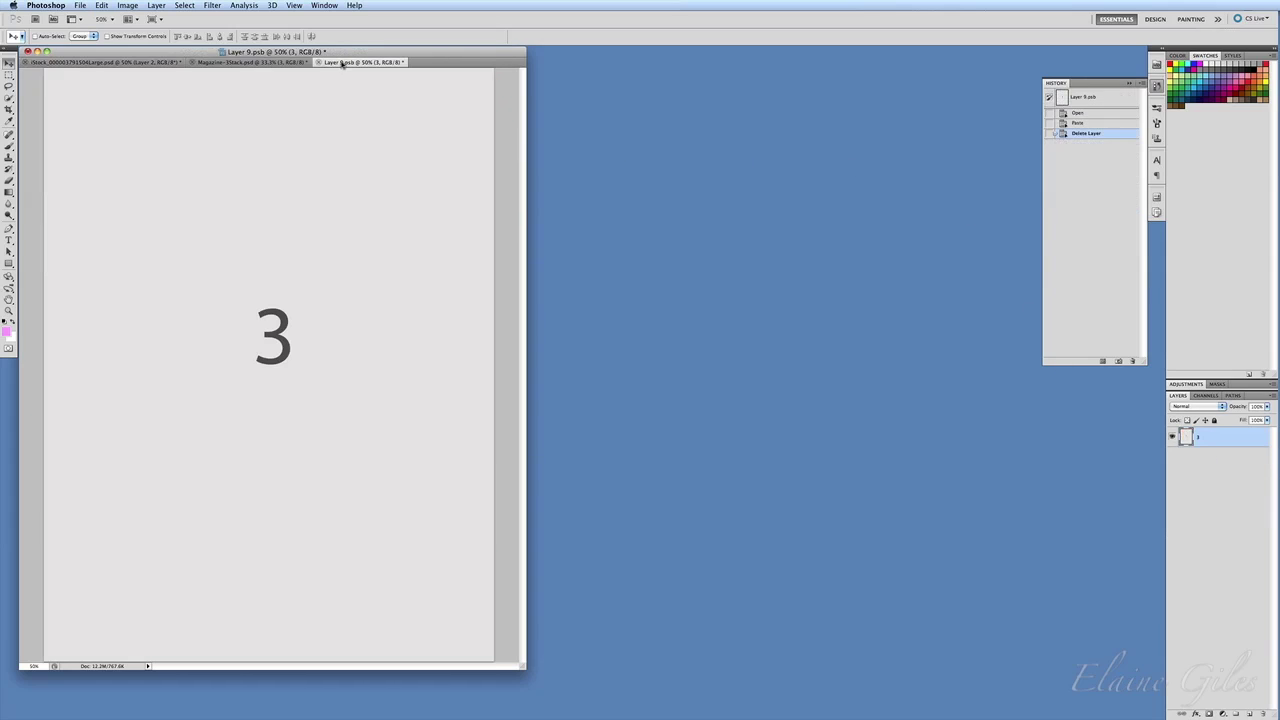
key("super+v")
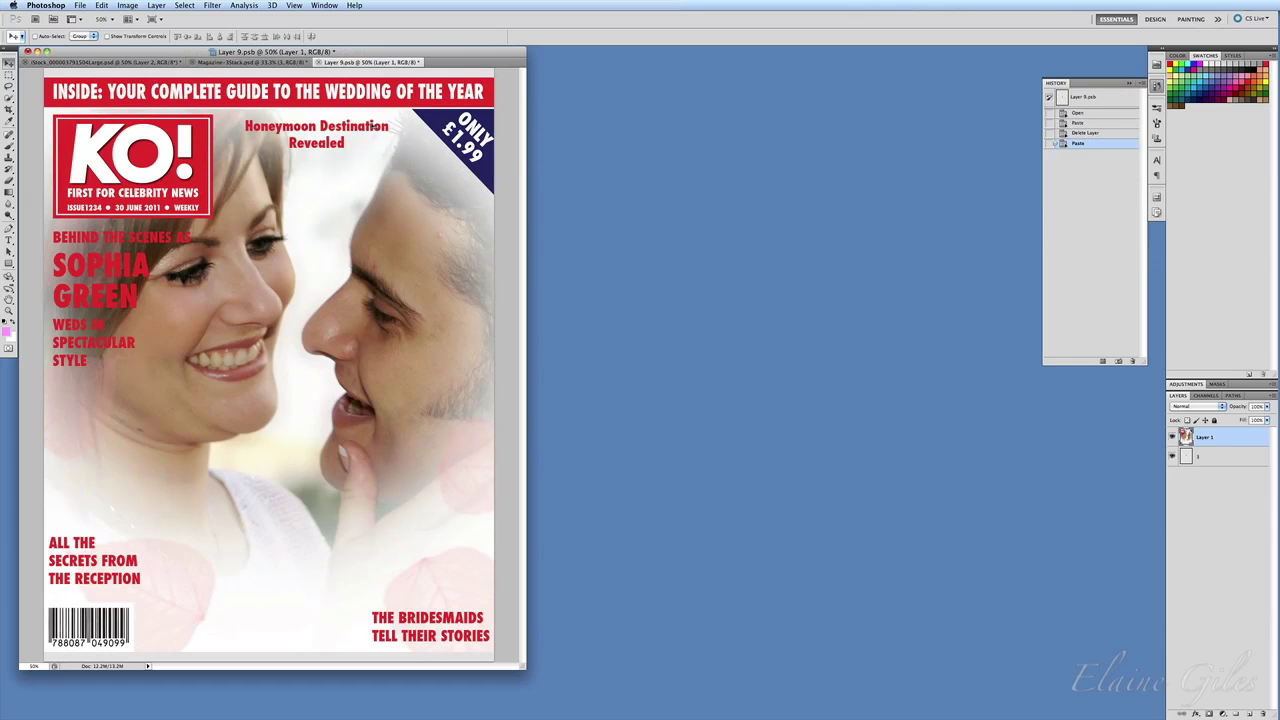
Stretch the KO! cover to the full height of magazine 3's artwork, save and close the contents, and return to the mock-up.
key("super+t")
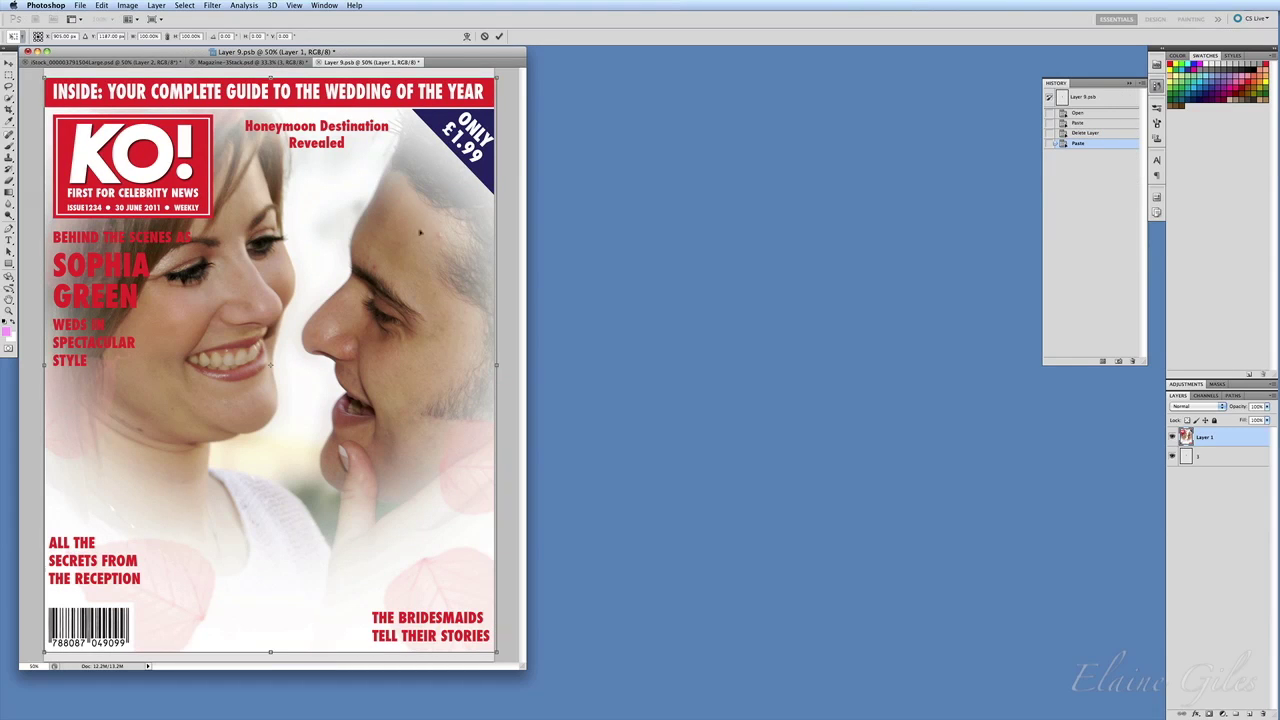
left_click_drag(270, 76, 270, 68)
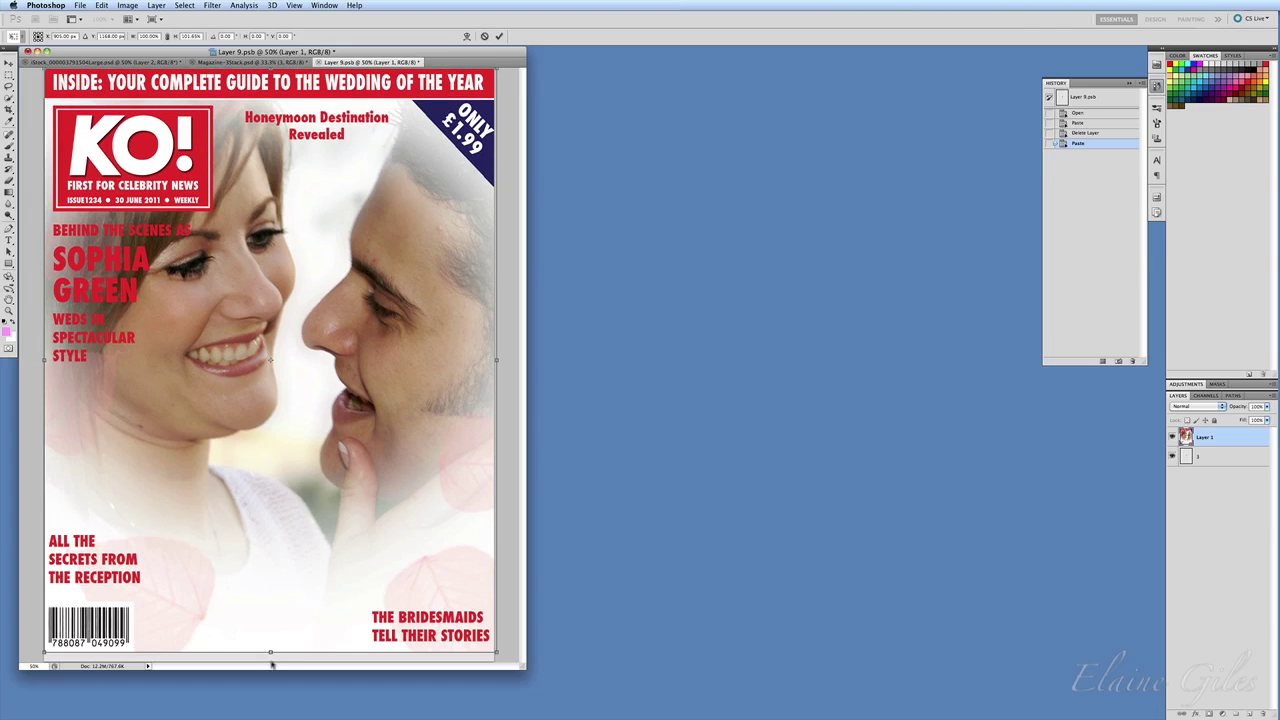
left_click_drag(270, 653, 270, 661)
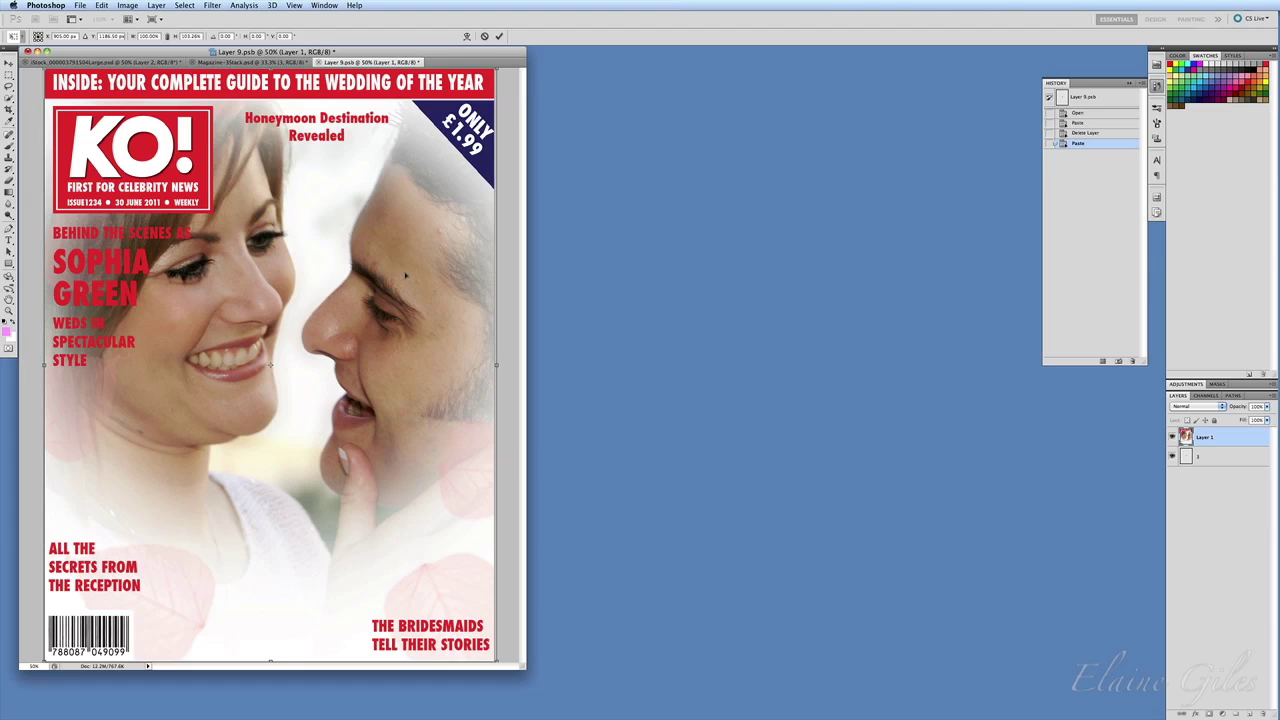
key("Return")
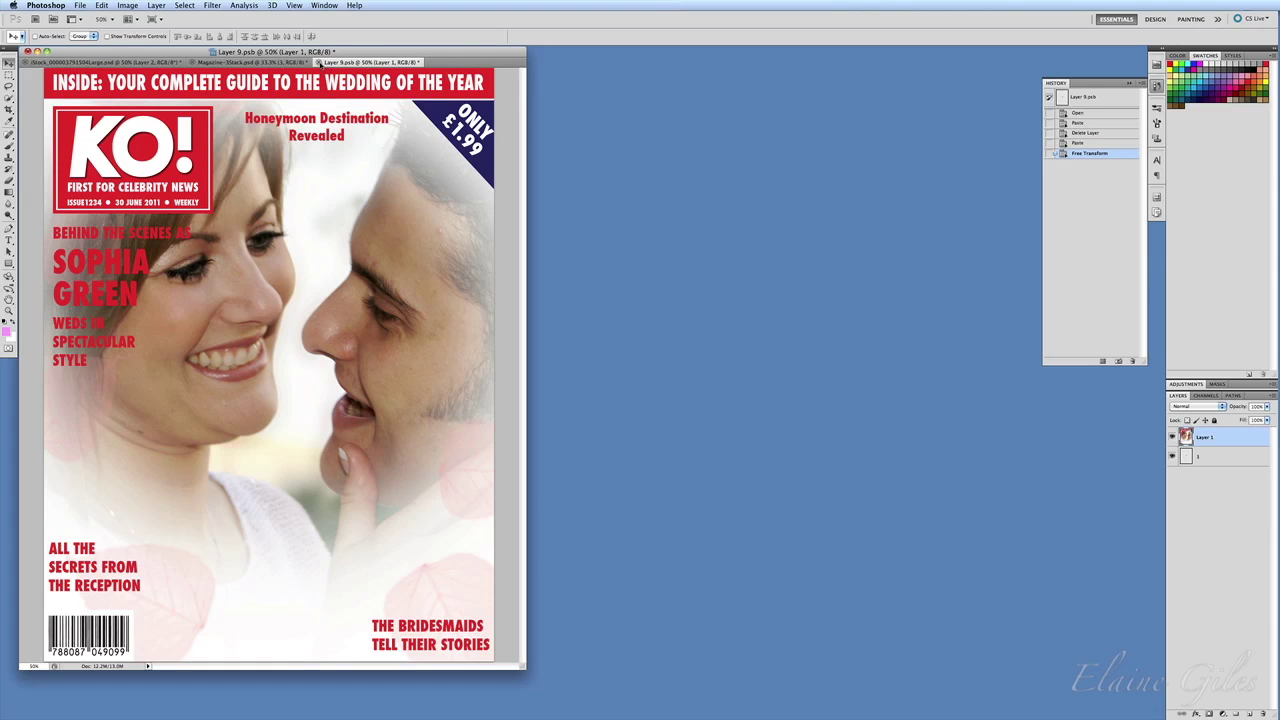
key("super+w")
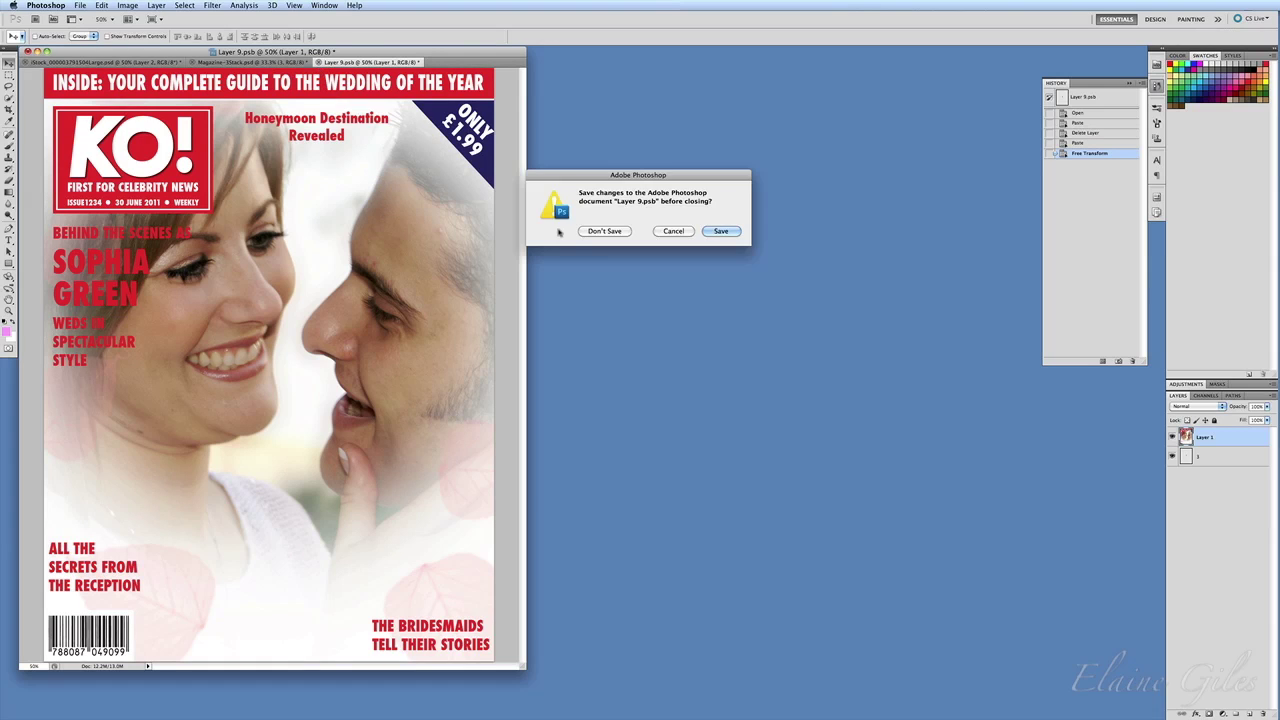
left_click(723, 232)
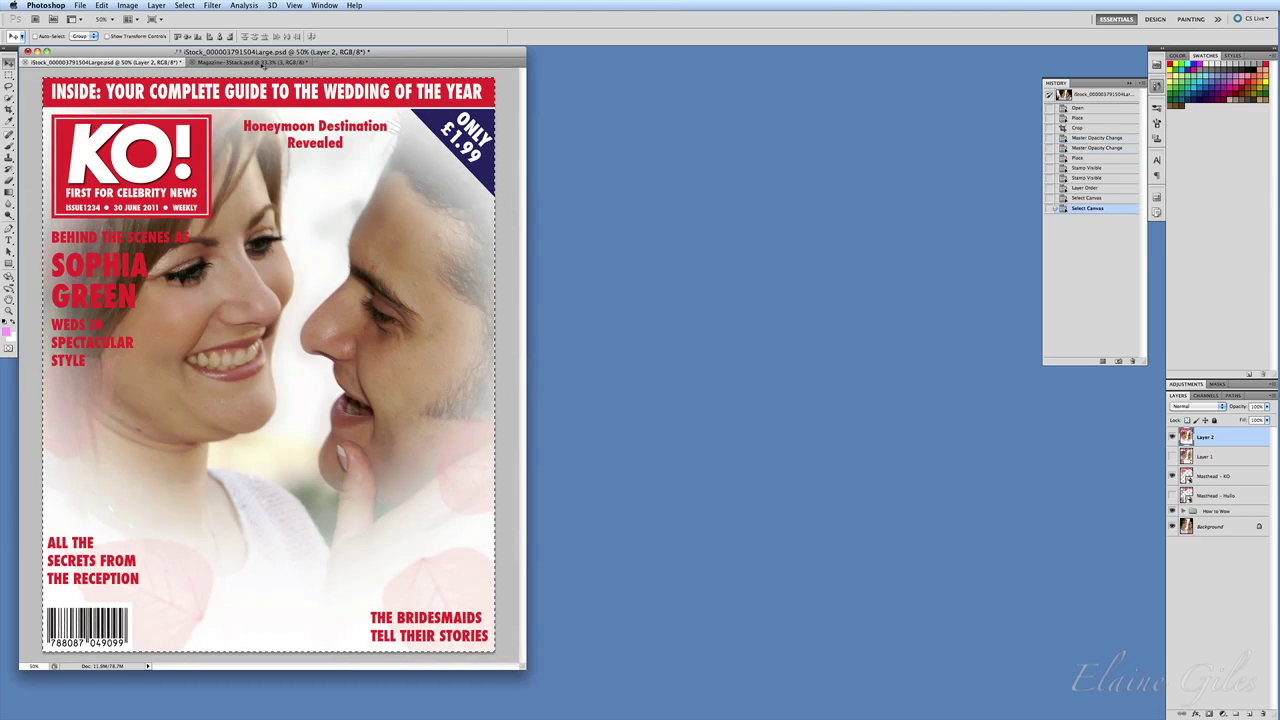
left_click(255, 62)
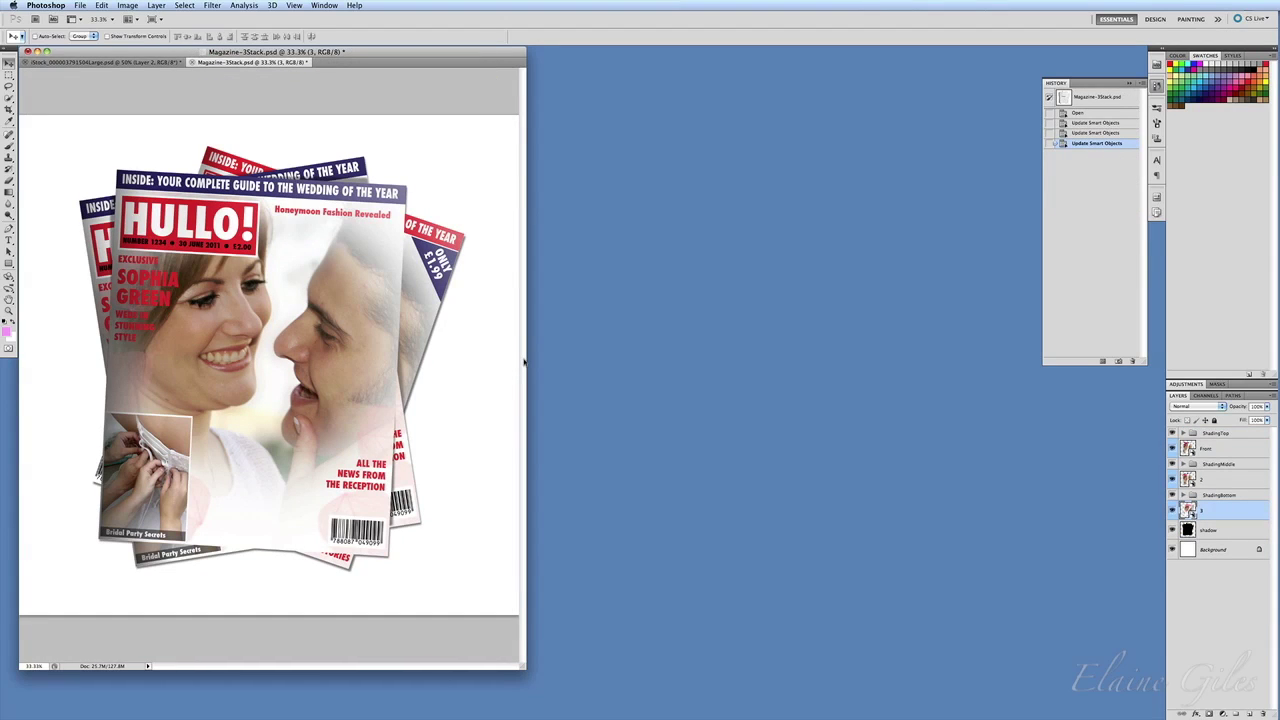